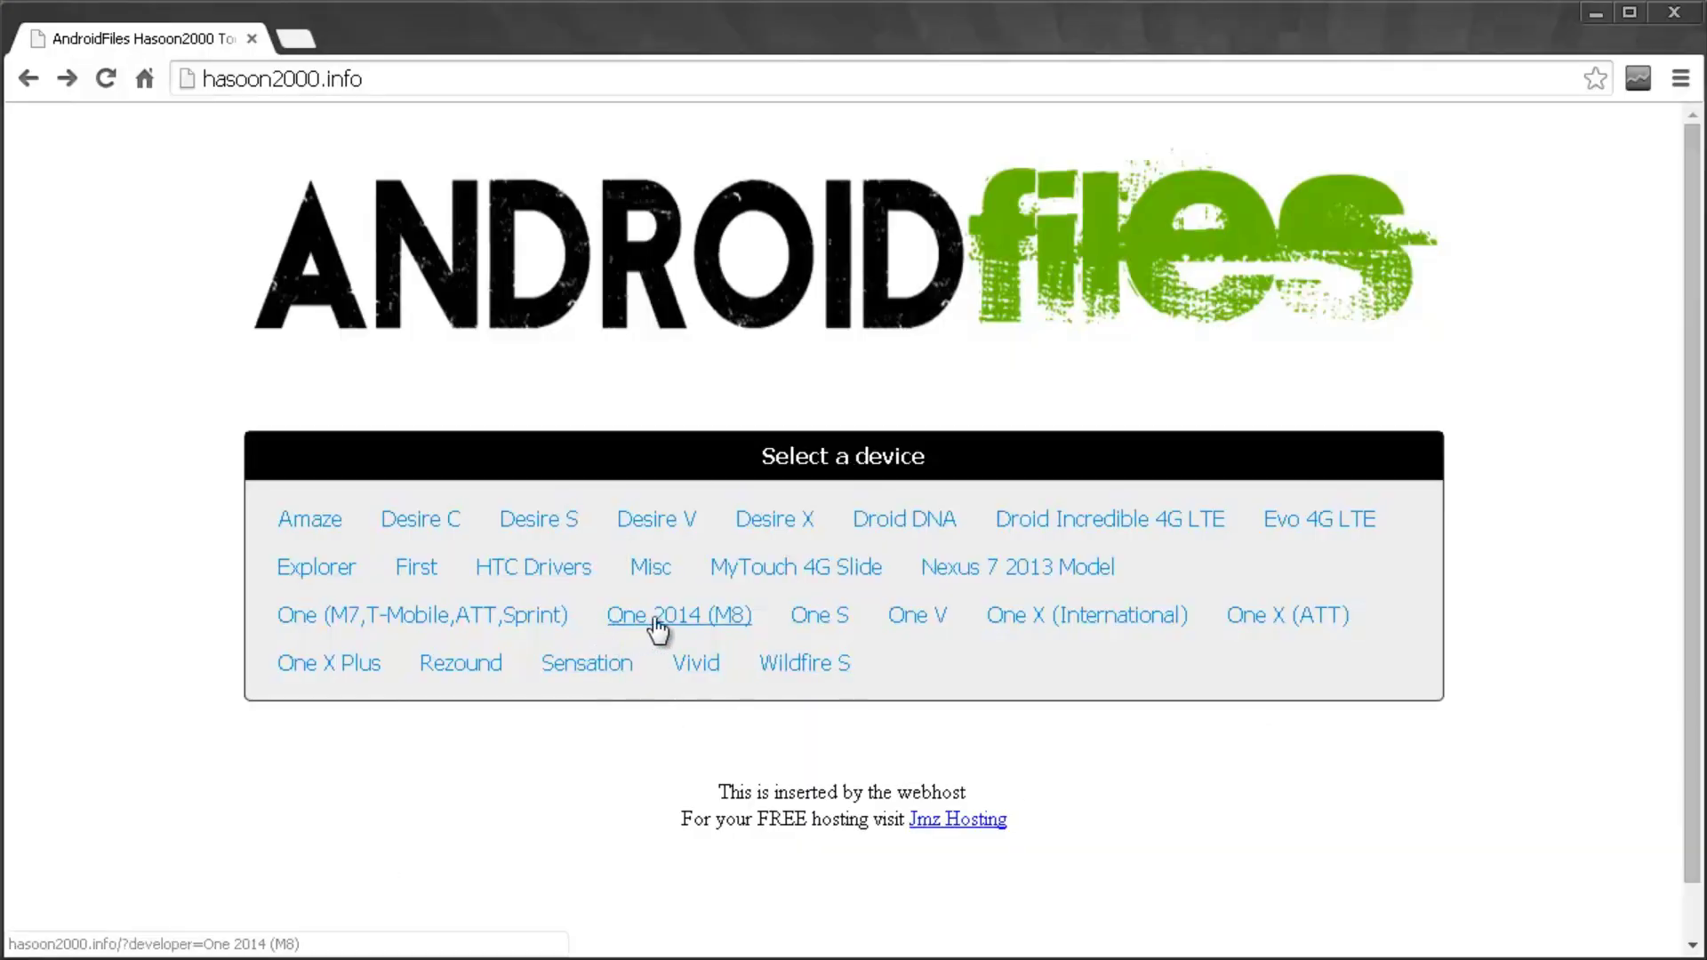
Download One_M8_All-In-One_Kit_v2.0.rar (47 MB) from the One 2014 (M8) listing on AndroidFiles.
{"action": "left_click", "coordinate": [732, 625]}
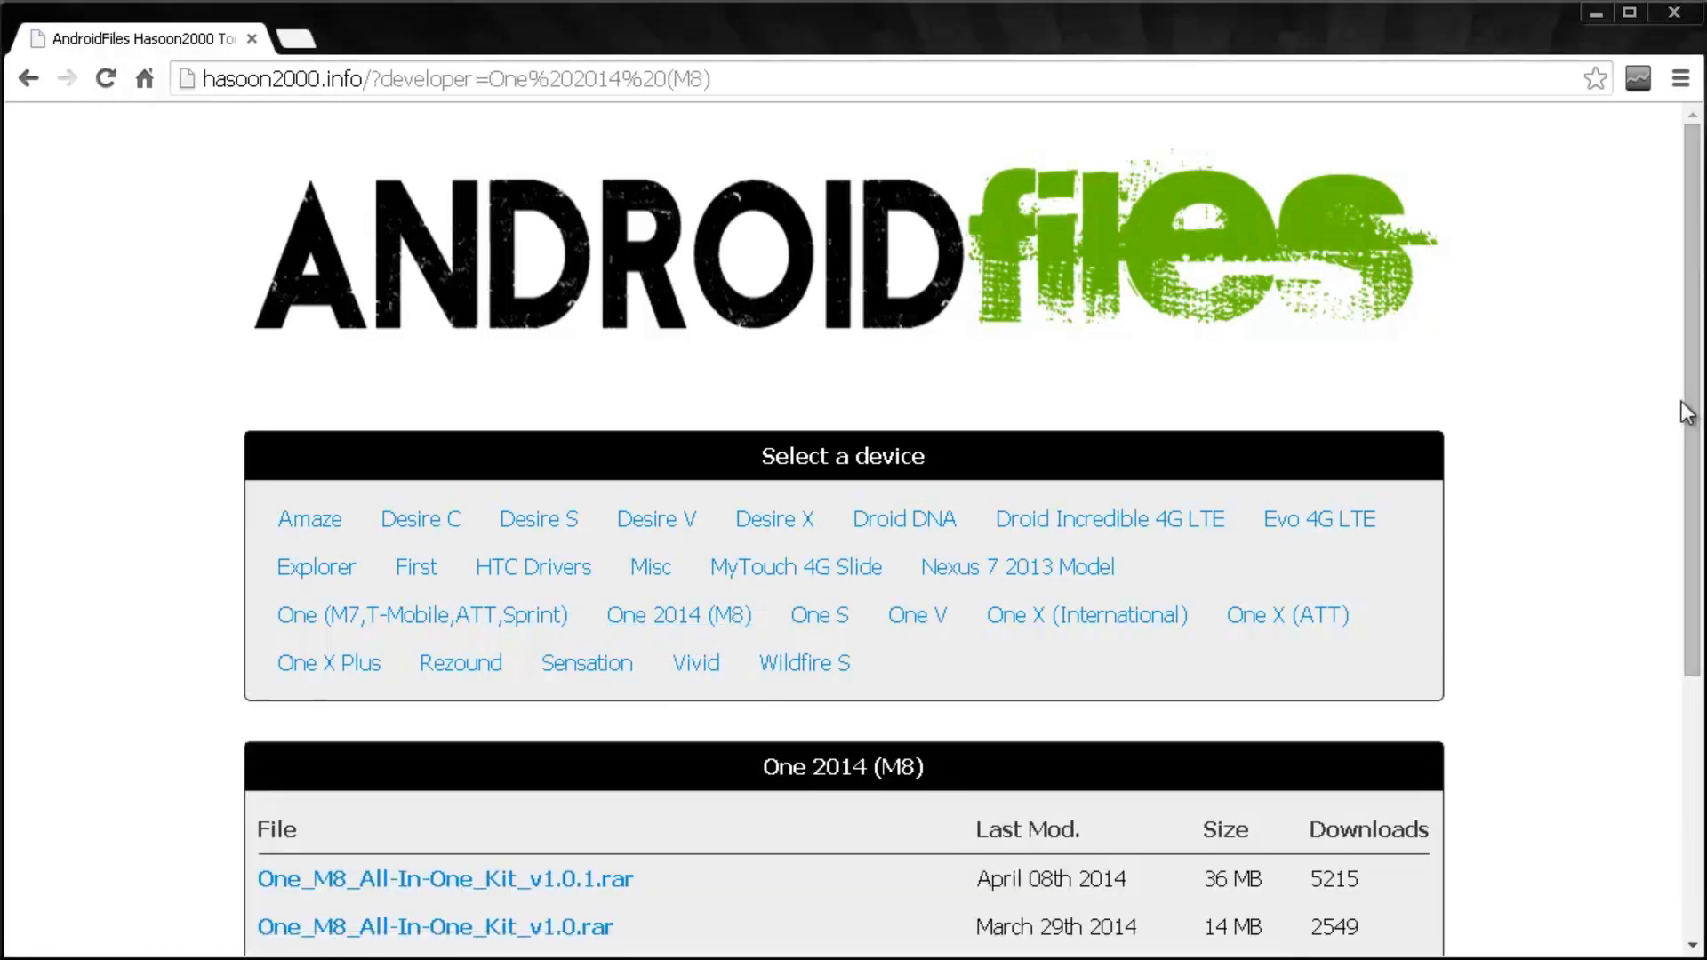
{"action": "scroll", "coordinate": [1687, 411], "scroll_direction": "down", "scroll_amount": 3}
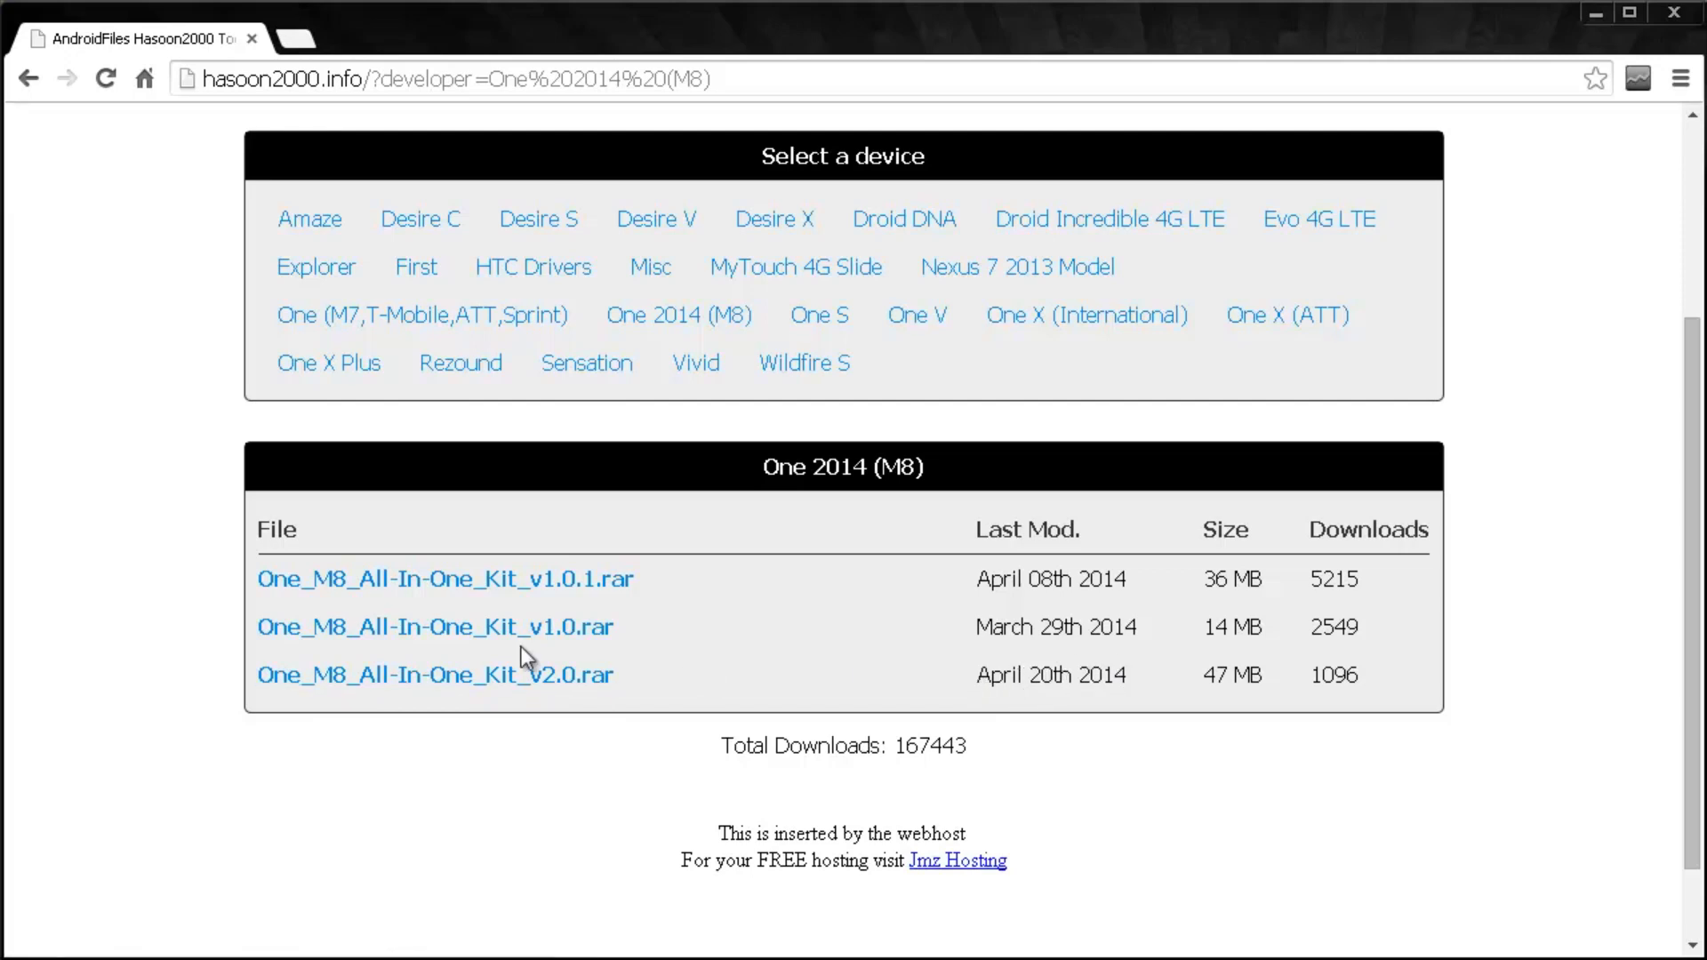
{"action": "left_click", "coordinate": [498, 675]}
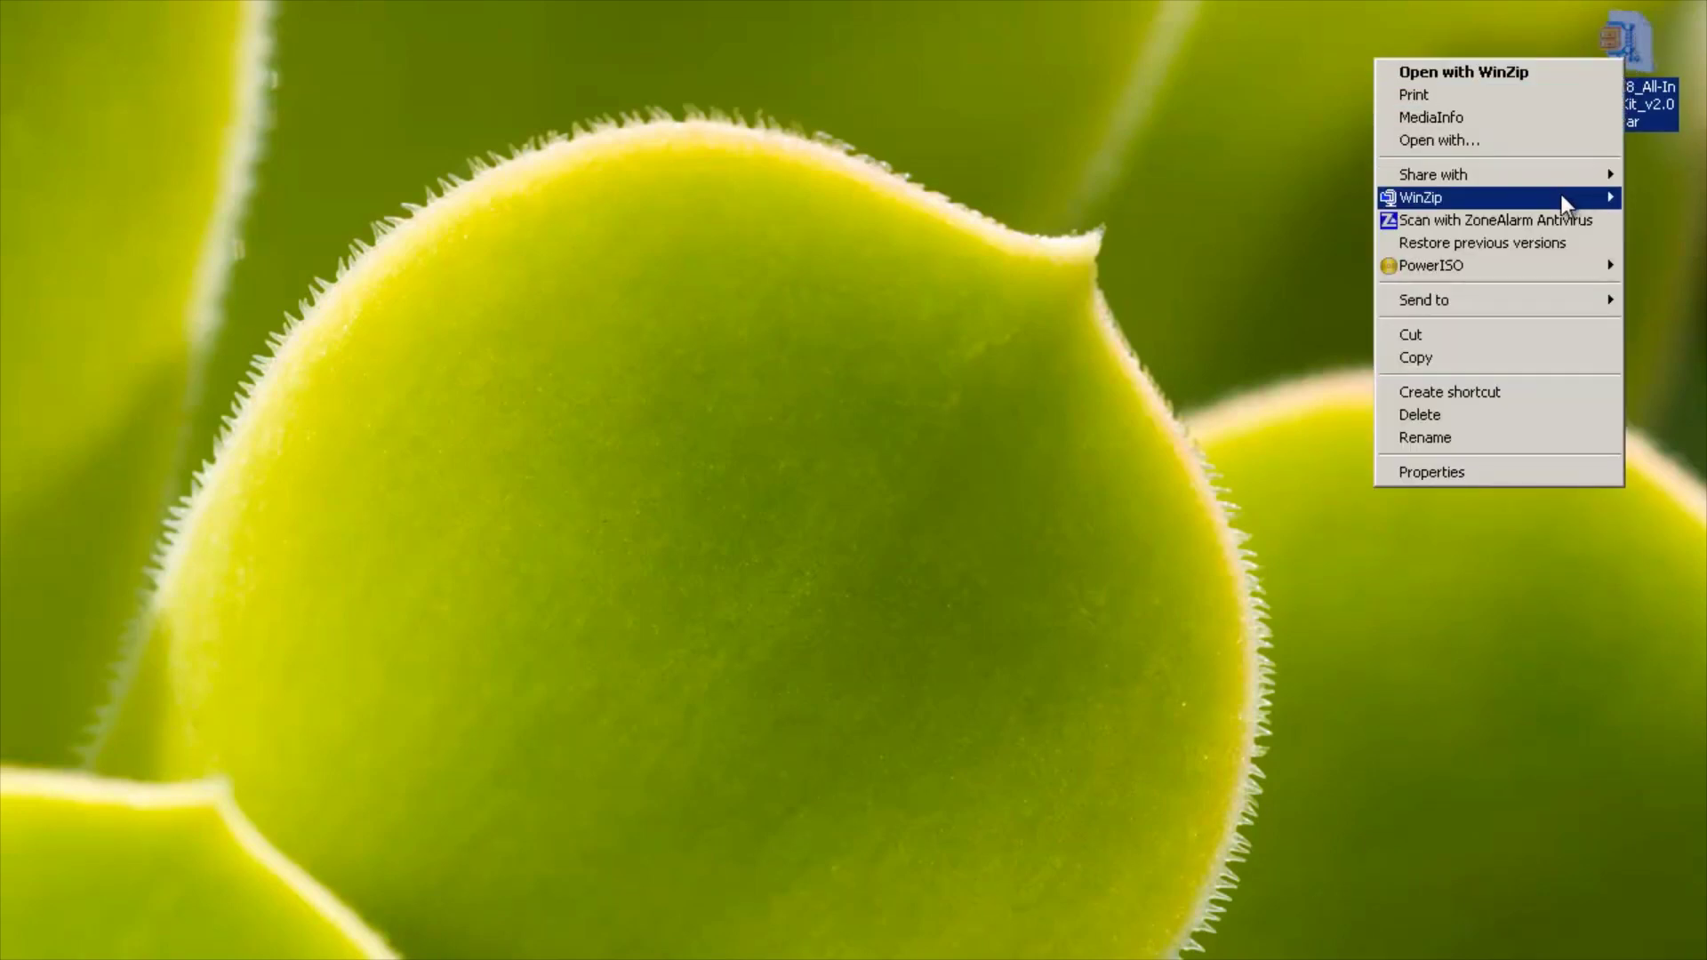
Unzip One_M8_All-In-One_Kit_v2.0.rar with WinZip into the Windows (C:) drive.
{"action": "mouse_move", "coordinate": [1561, 194]}
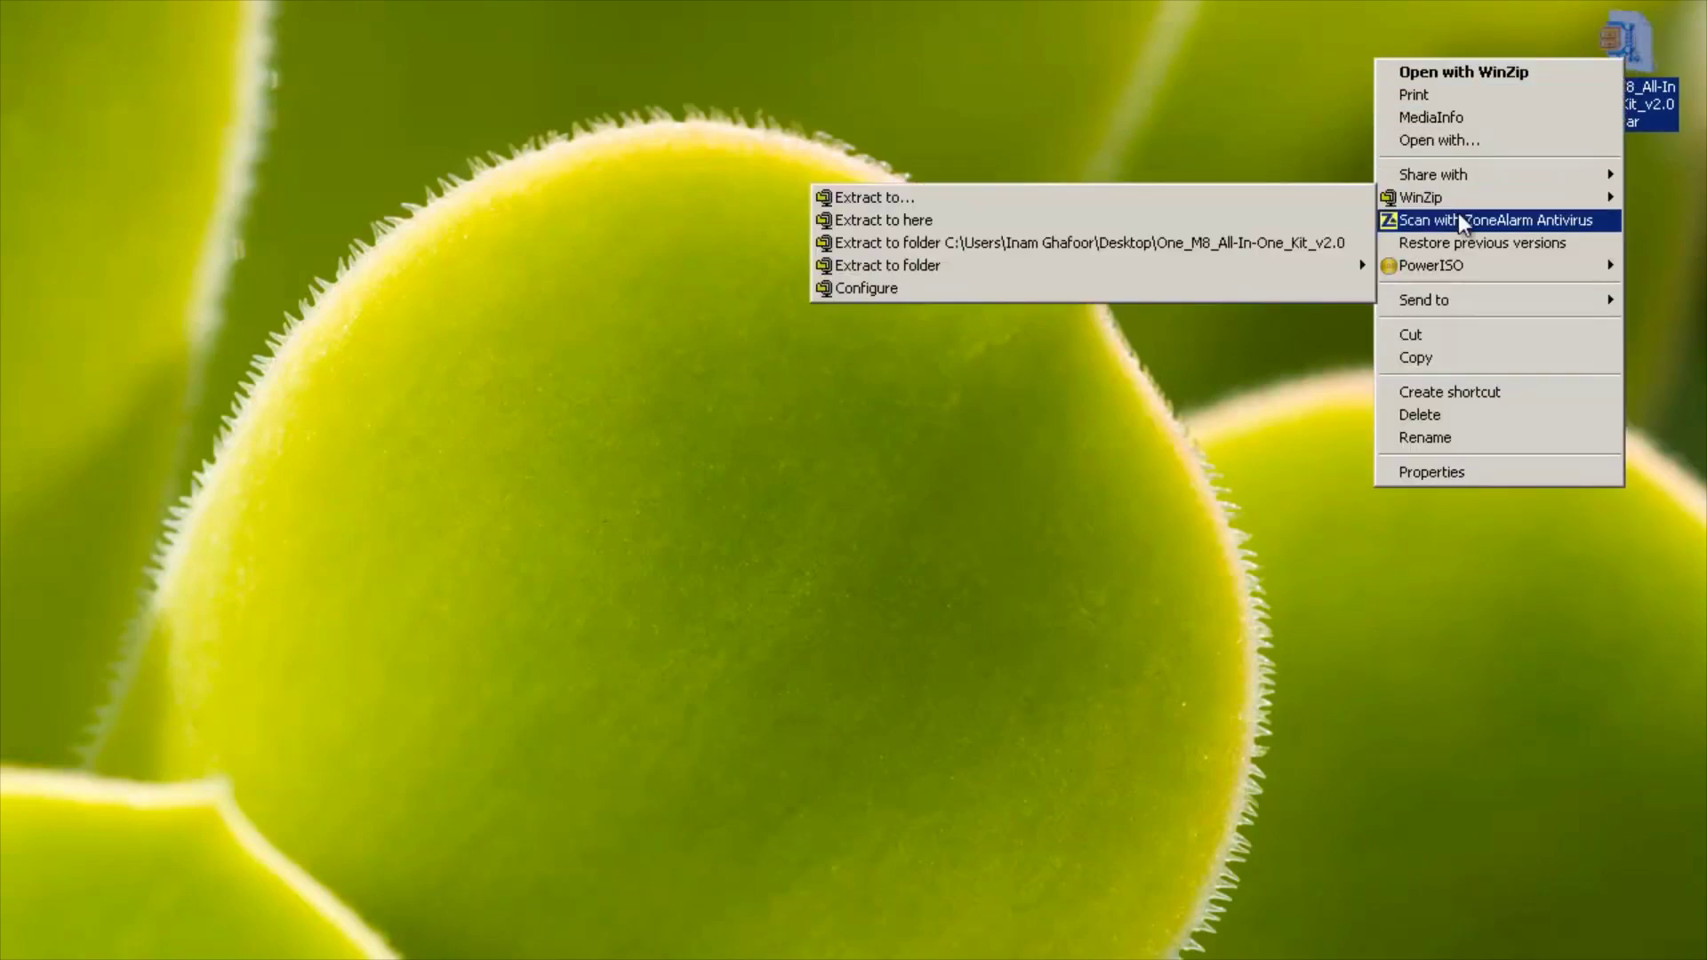
{"action": "left_click", "coordinate": [1207, 199]}
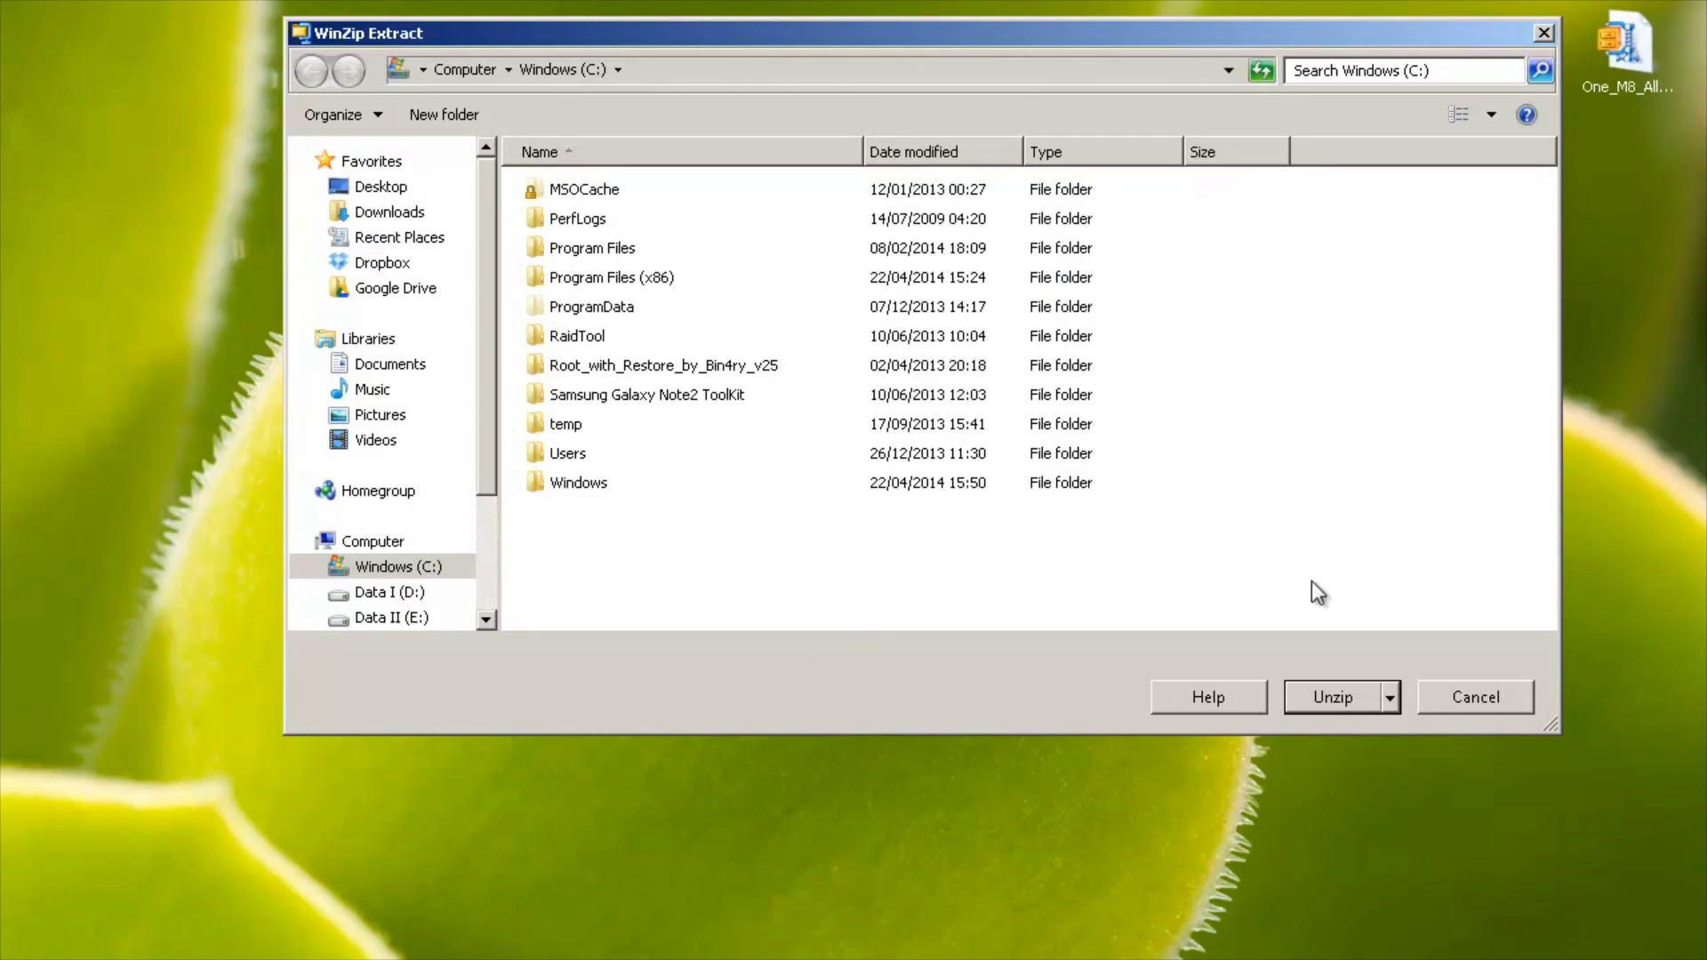
{"action": "left_click", "coordinate": [1314, 698]}
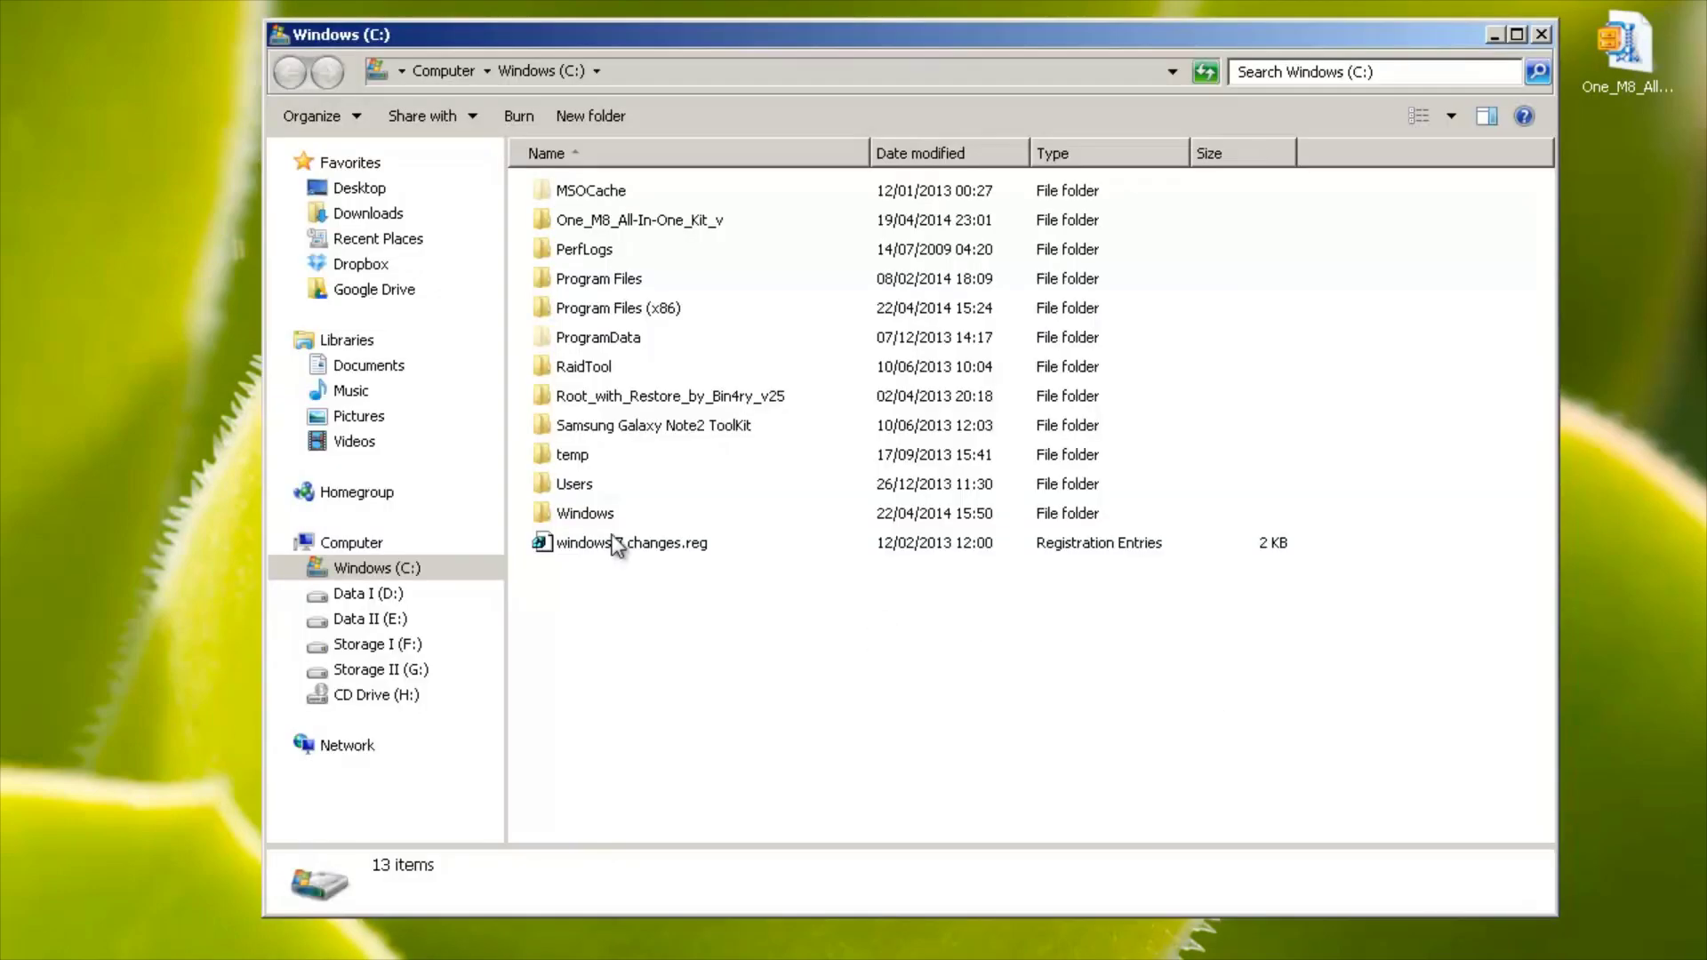
Run One M8.exe from C:\One_M8_All-In-One_Kit_v, then close the Explorer folder window.
{"action": "left_click", "coordinate": [594, 220]}
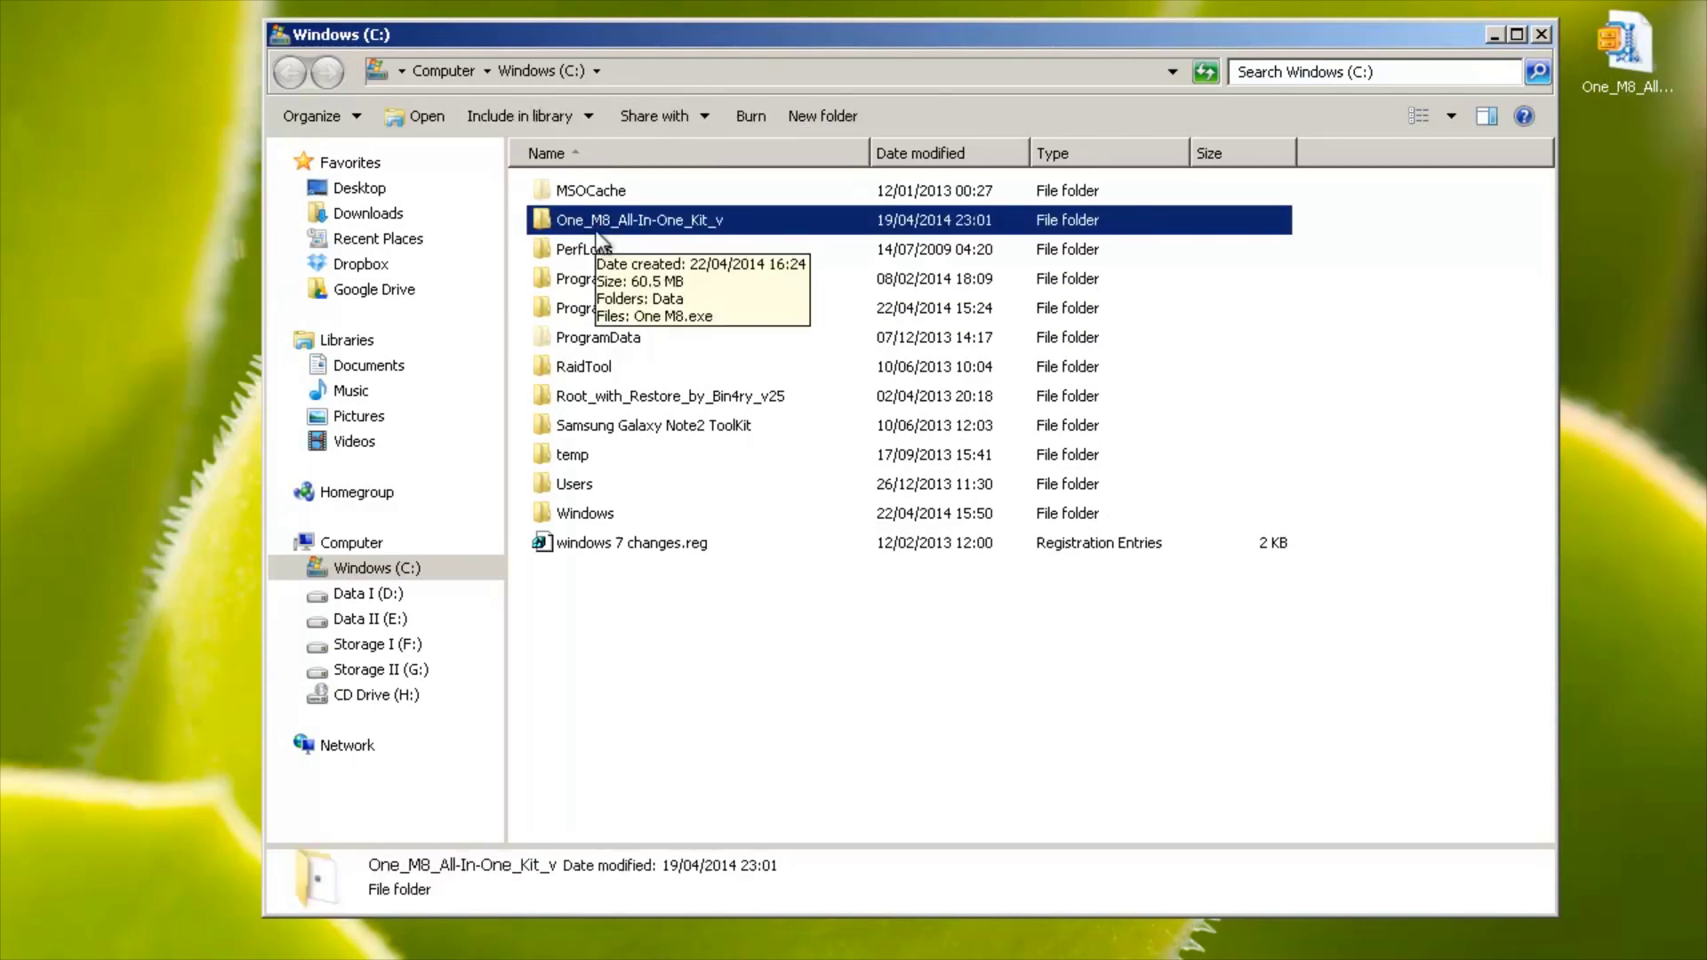
{"action": "double_click", "coordinate": [686, 220]}
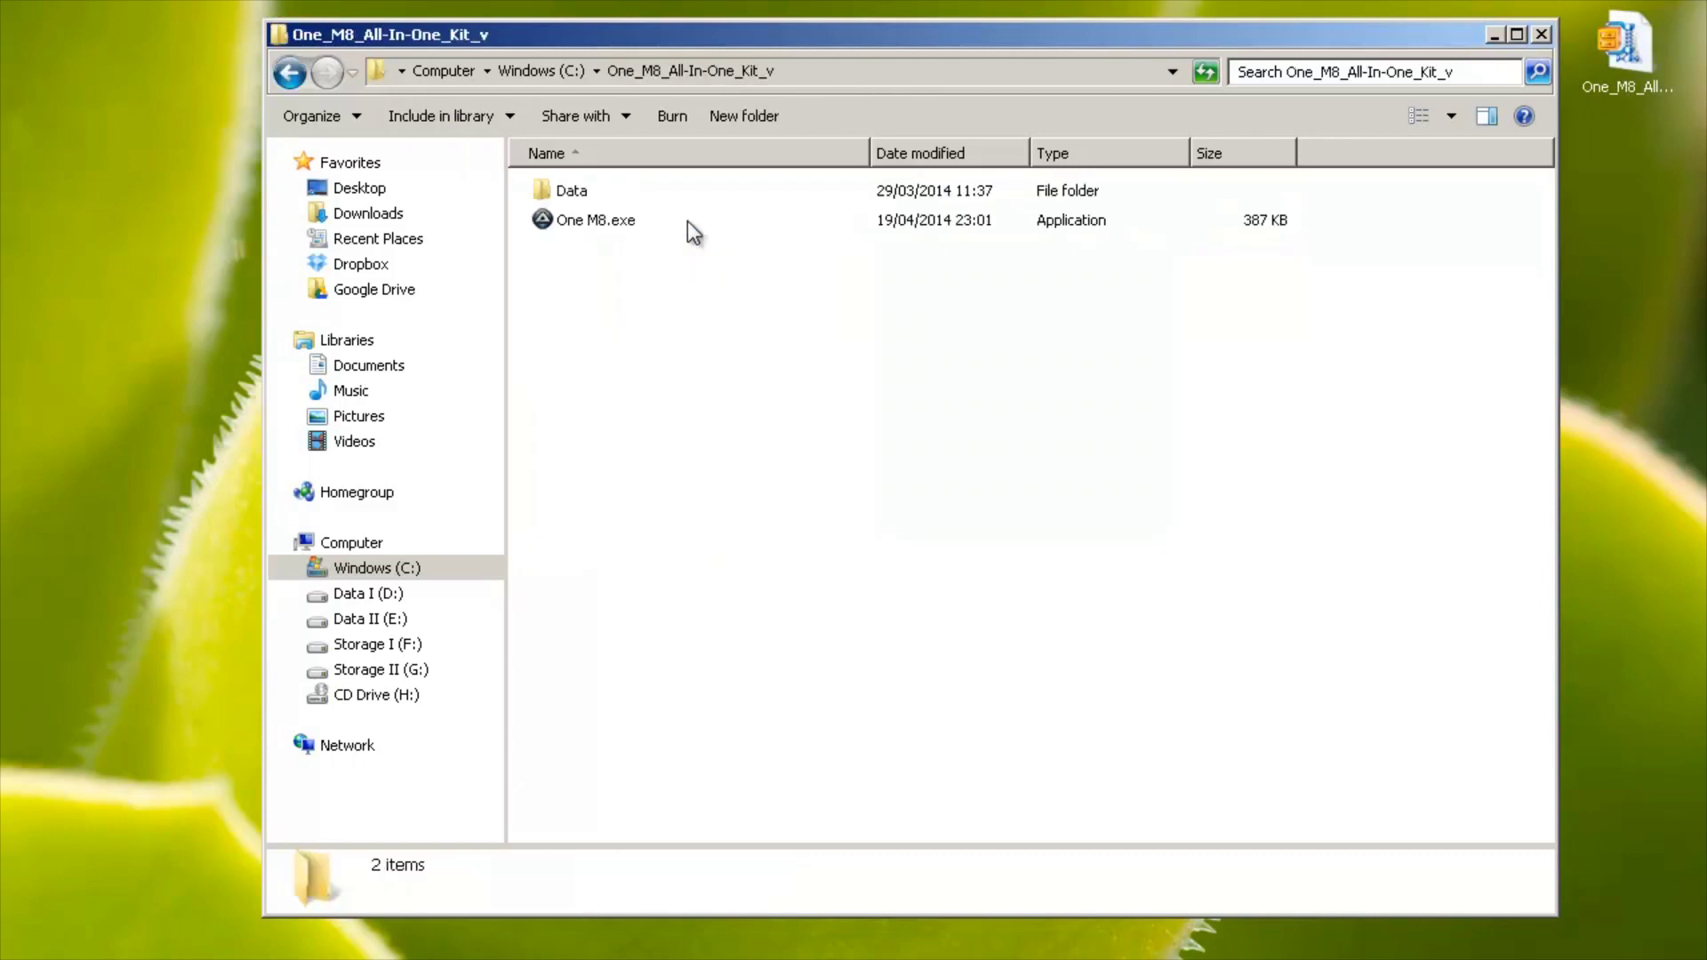
{"action": "double_click", "coordinate": [584, 227]}
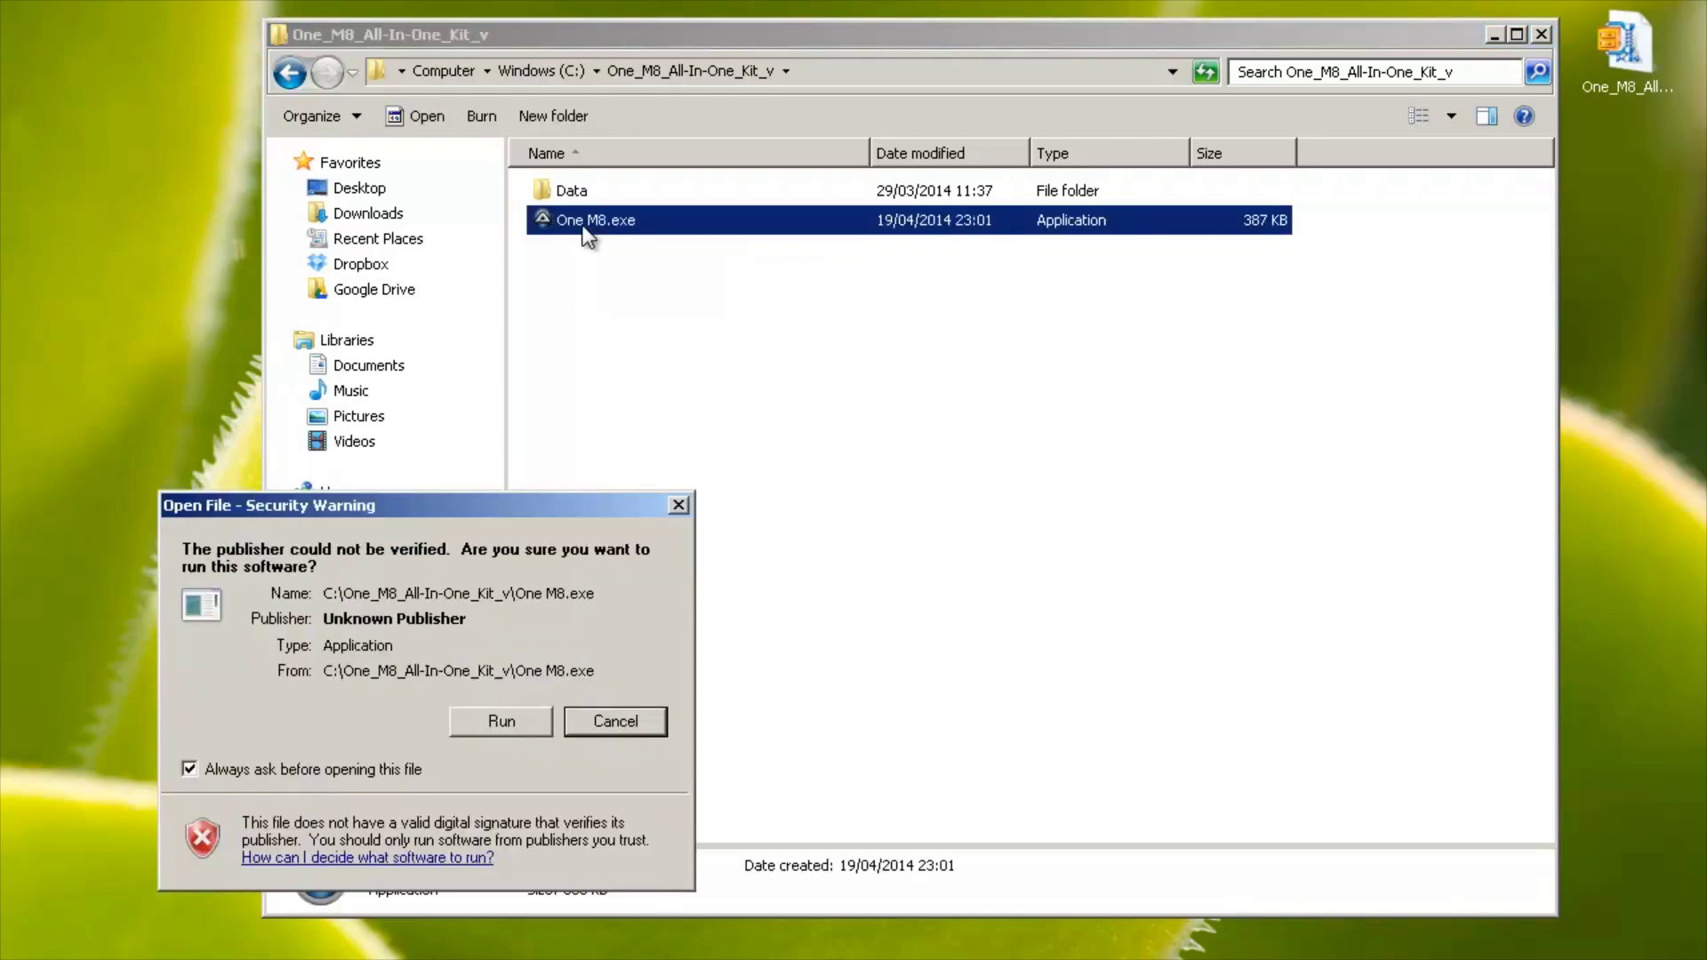
{"action": "left_click", "coordinate": [495, 720]}
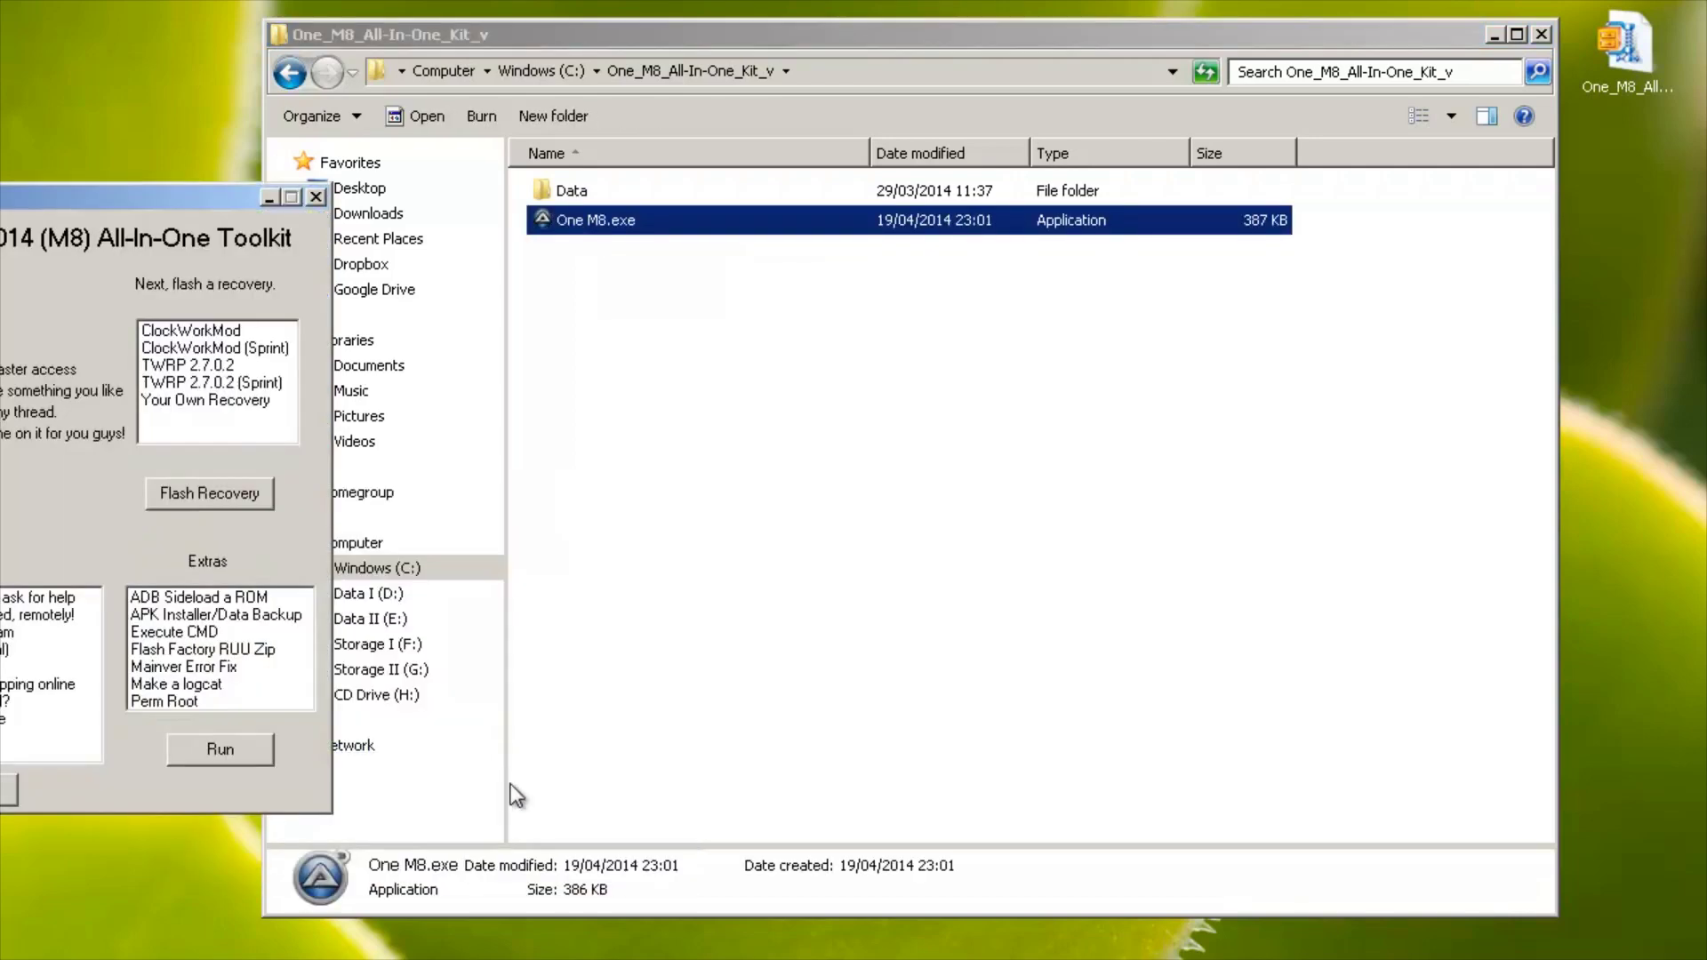
{"action": "left_click_drag", "start_coordinate": [135, 212], "coordinate": [1453, 36]}
{"action": "left_click", "coordinate": [1544, 34]}
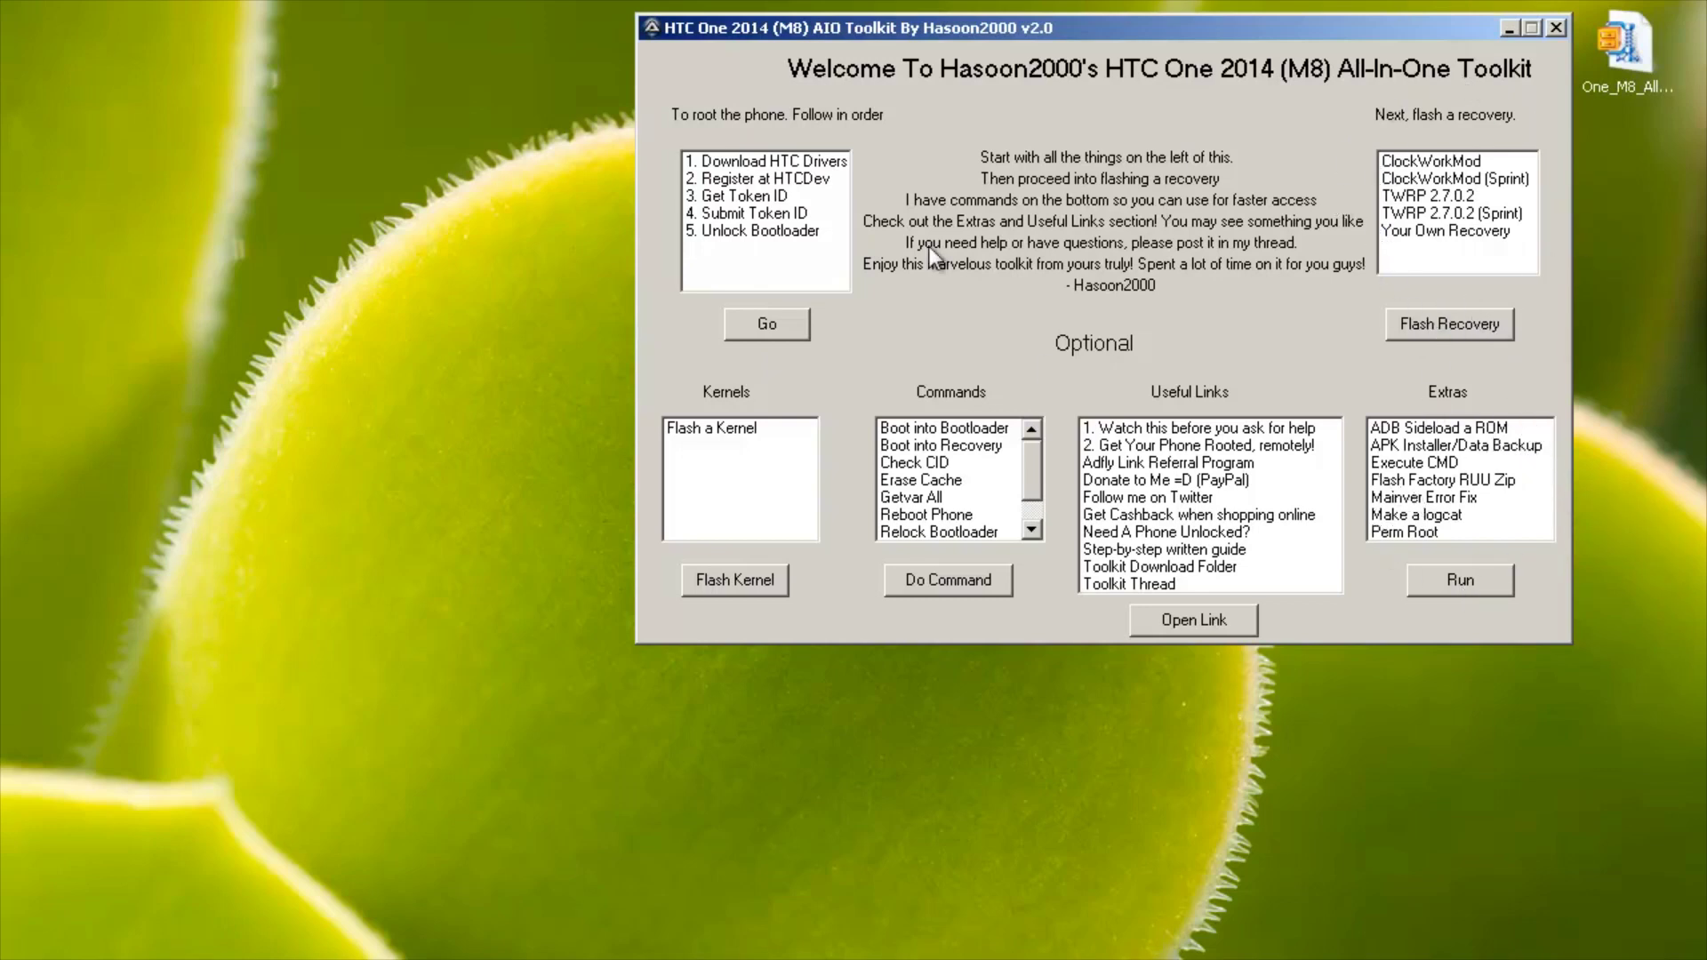
Run the toolkit's '1. Download HTC Drivers' step to fetch HTCDriver.exe (14.8 MB).
{"action": "left_click", "coordinate": [777, 164]}
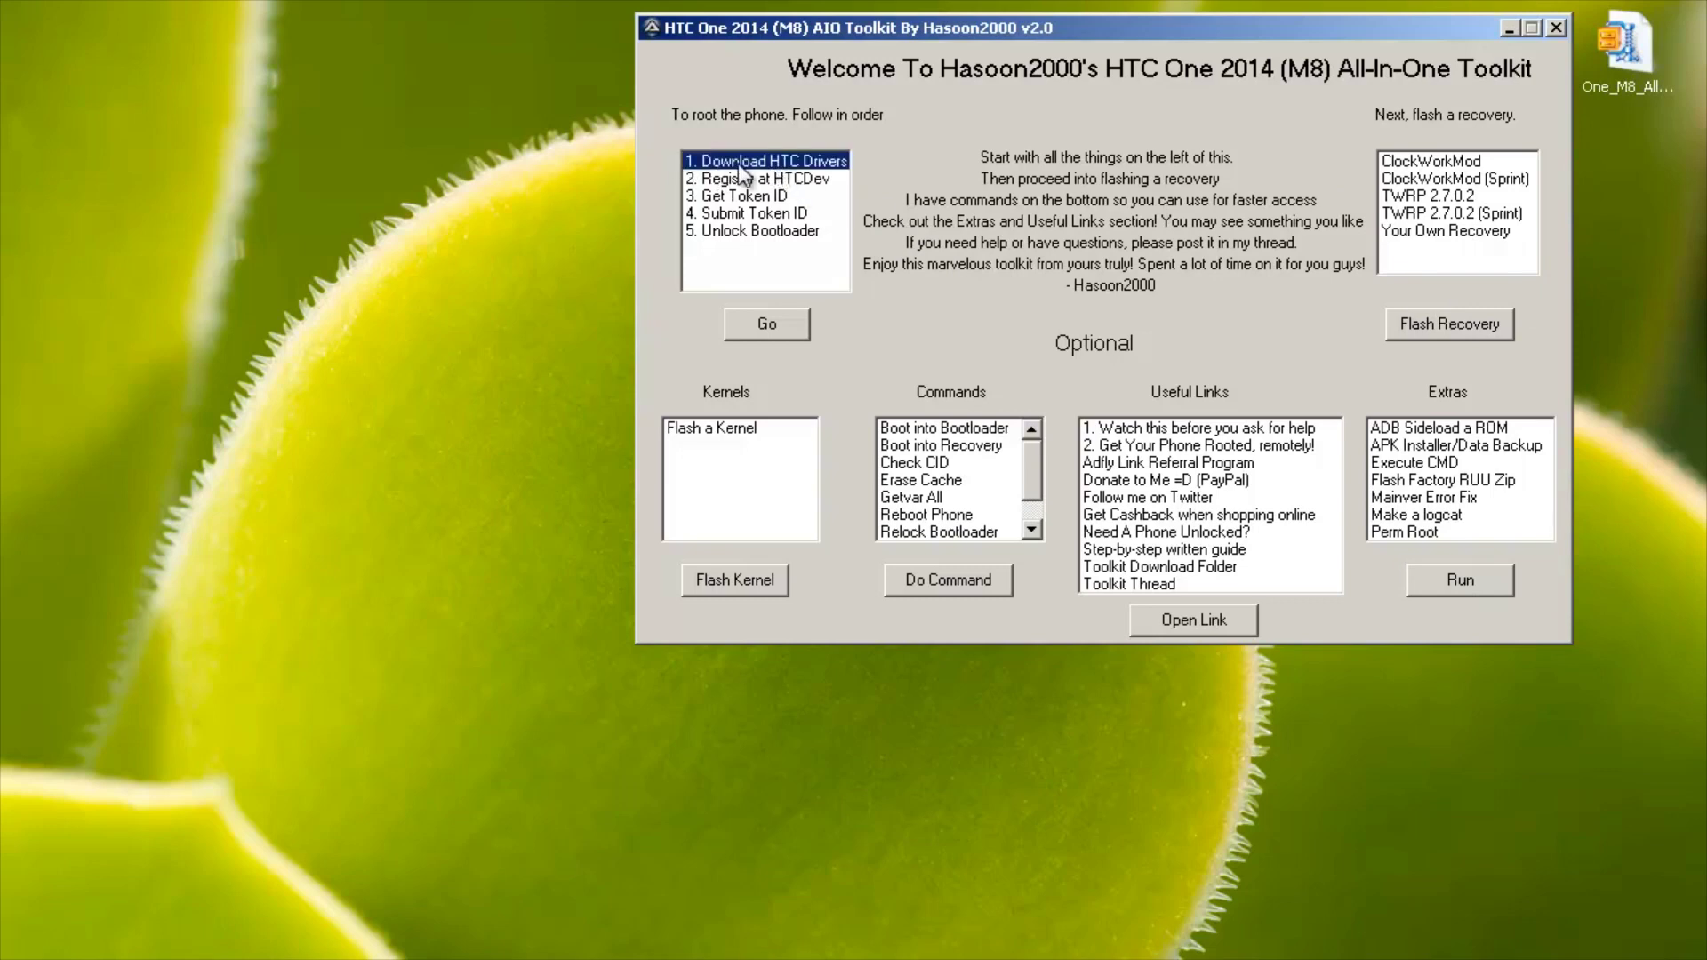
{"action": "left_click", "coordinate": [768, 326]}
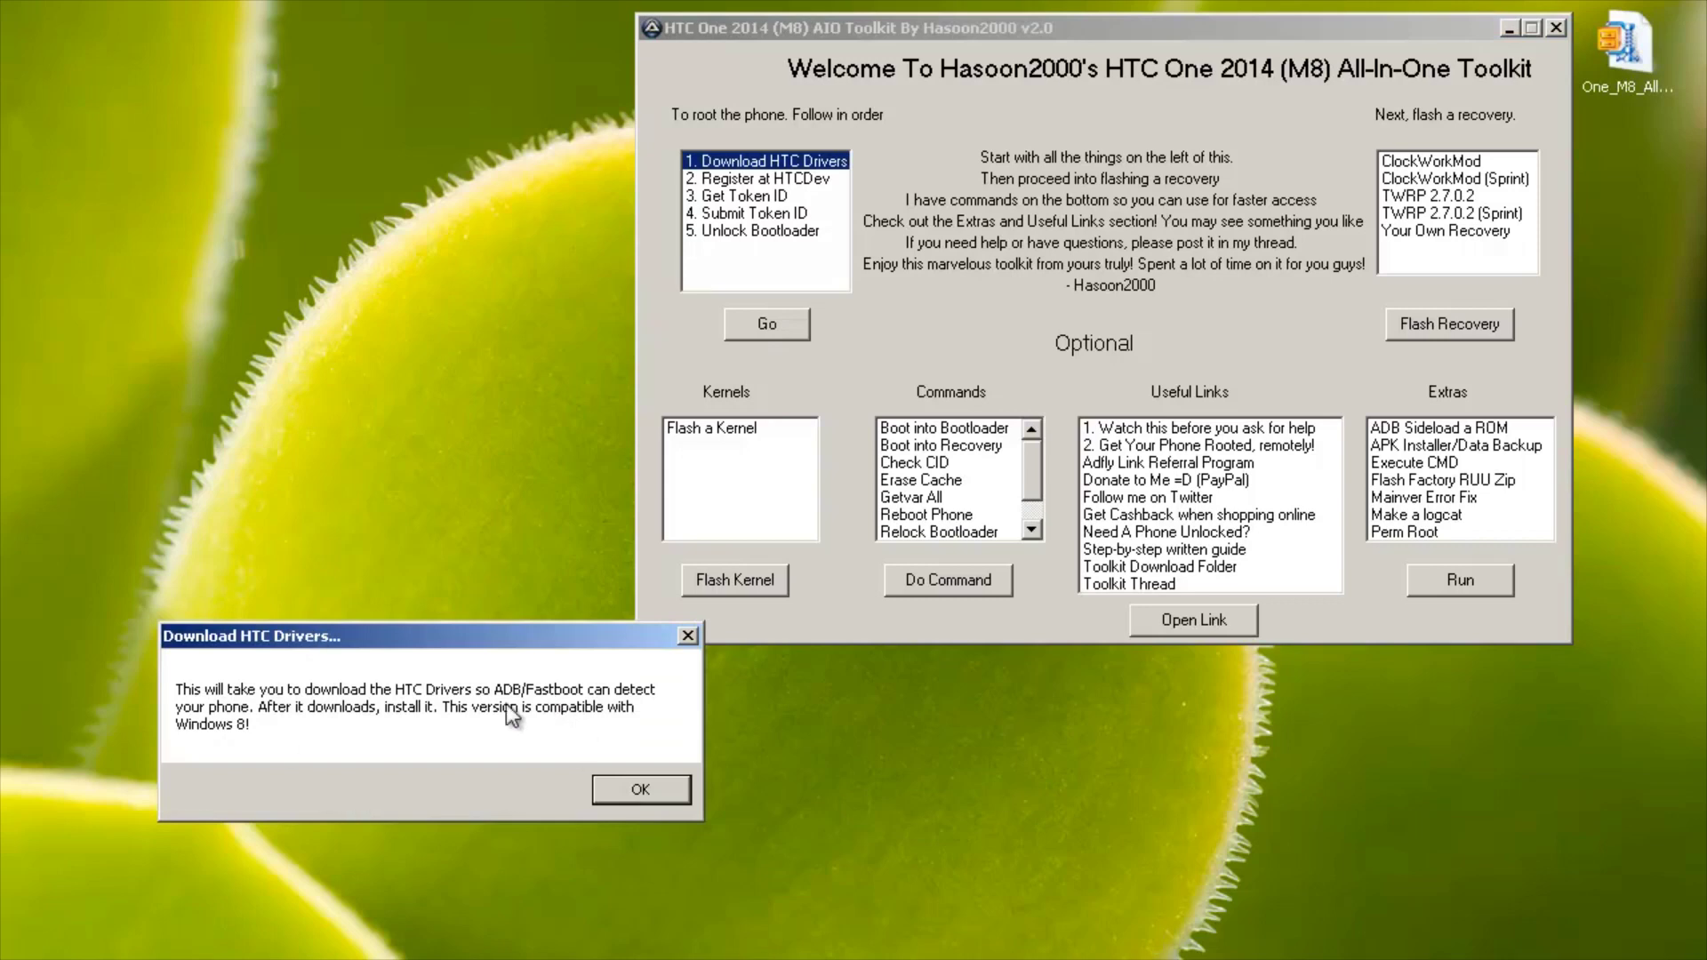
{"action": "left_click", "coordinate": [641, 790]}
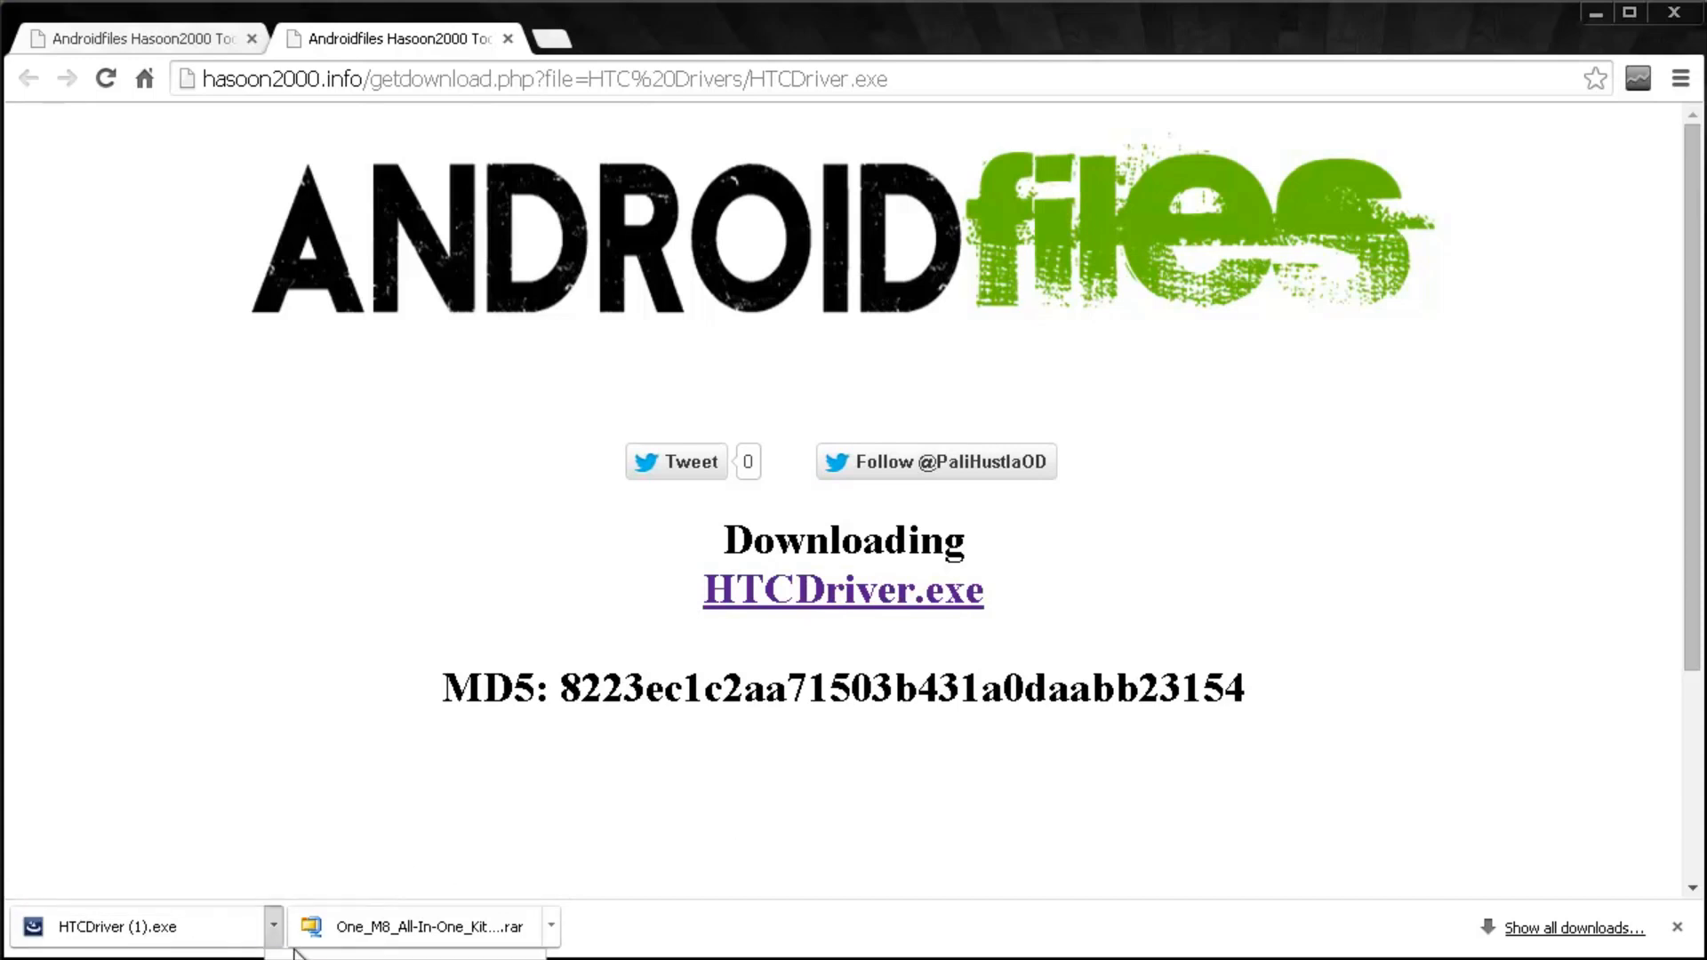
Run the downloaded HTCDriver (1).exe installer and minimize Chrome to return to the toolkit.
{"action": "left_click", "coordinate": [258, 929]}
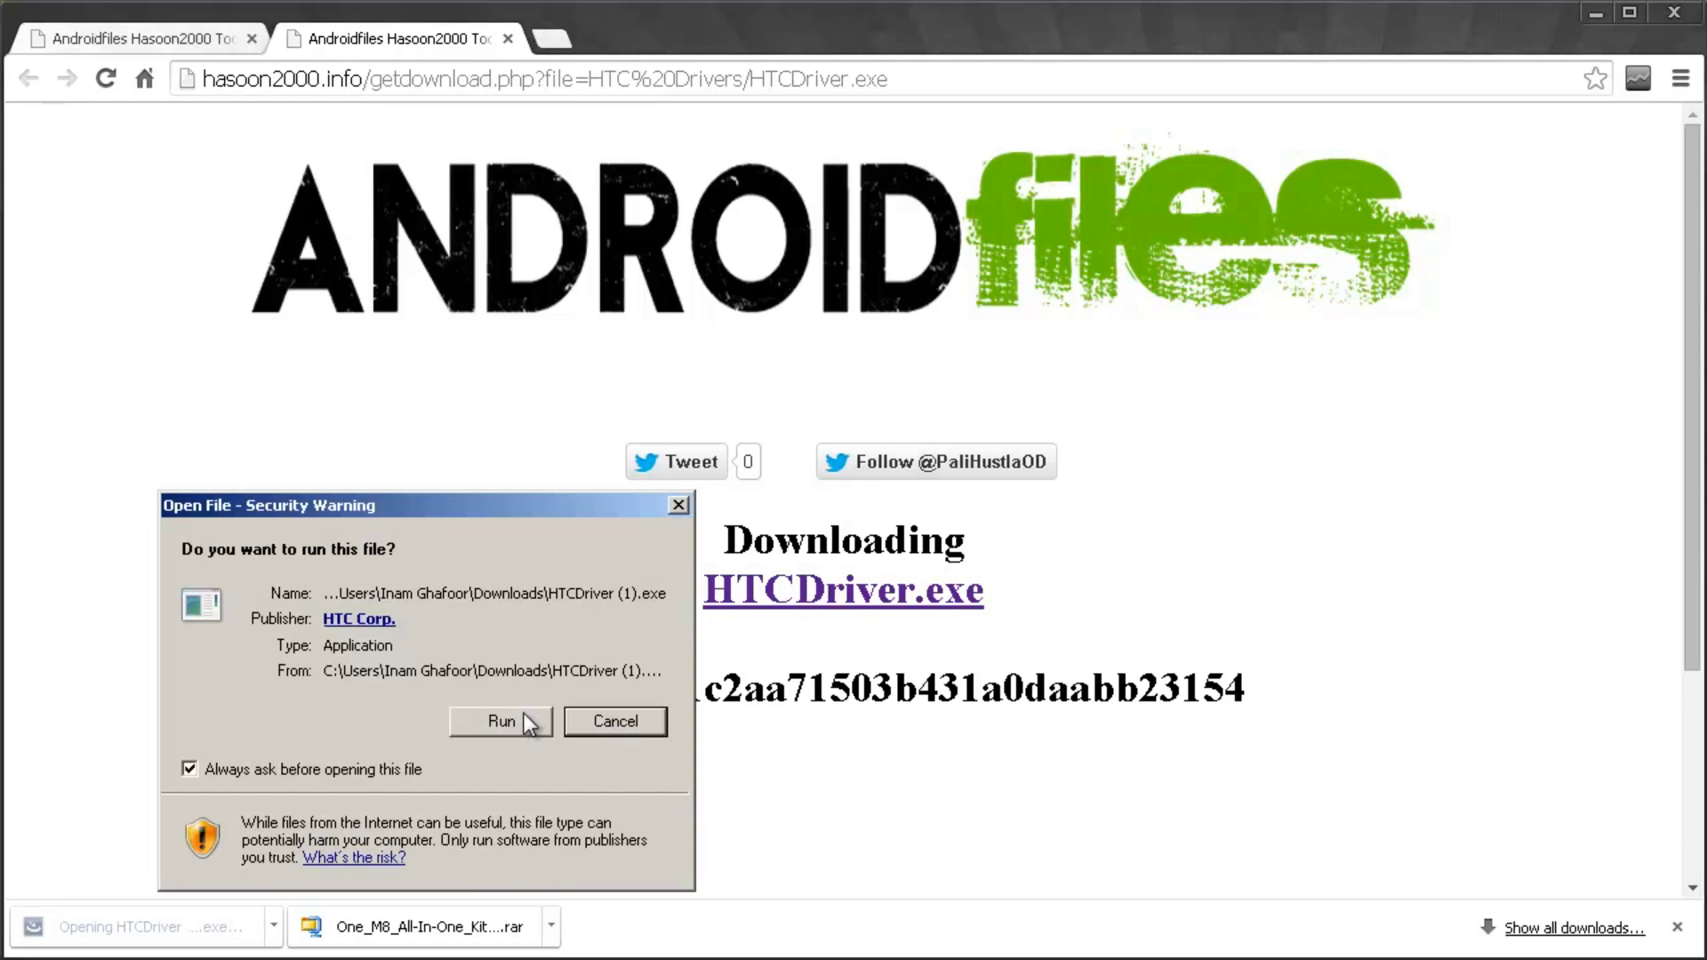
{"action": "left_click", "coordinate": [501, 721]}
{"action": "left_click", "coordinate": [1595, 12]}
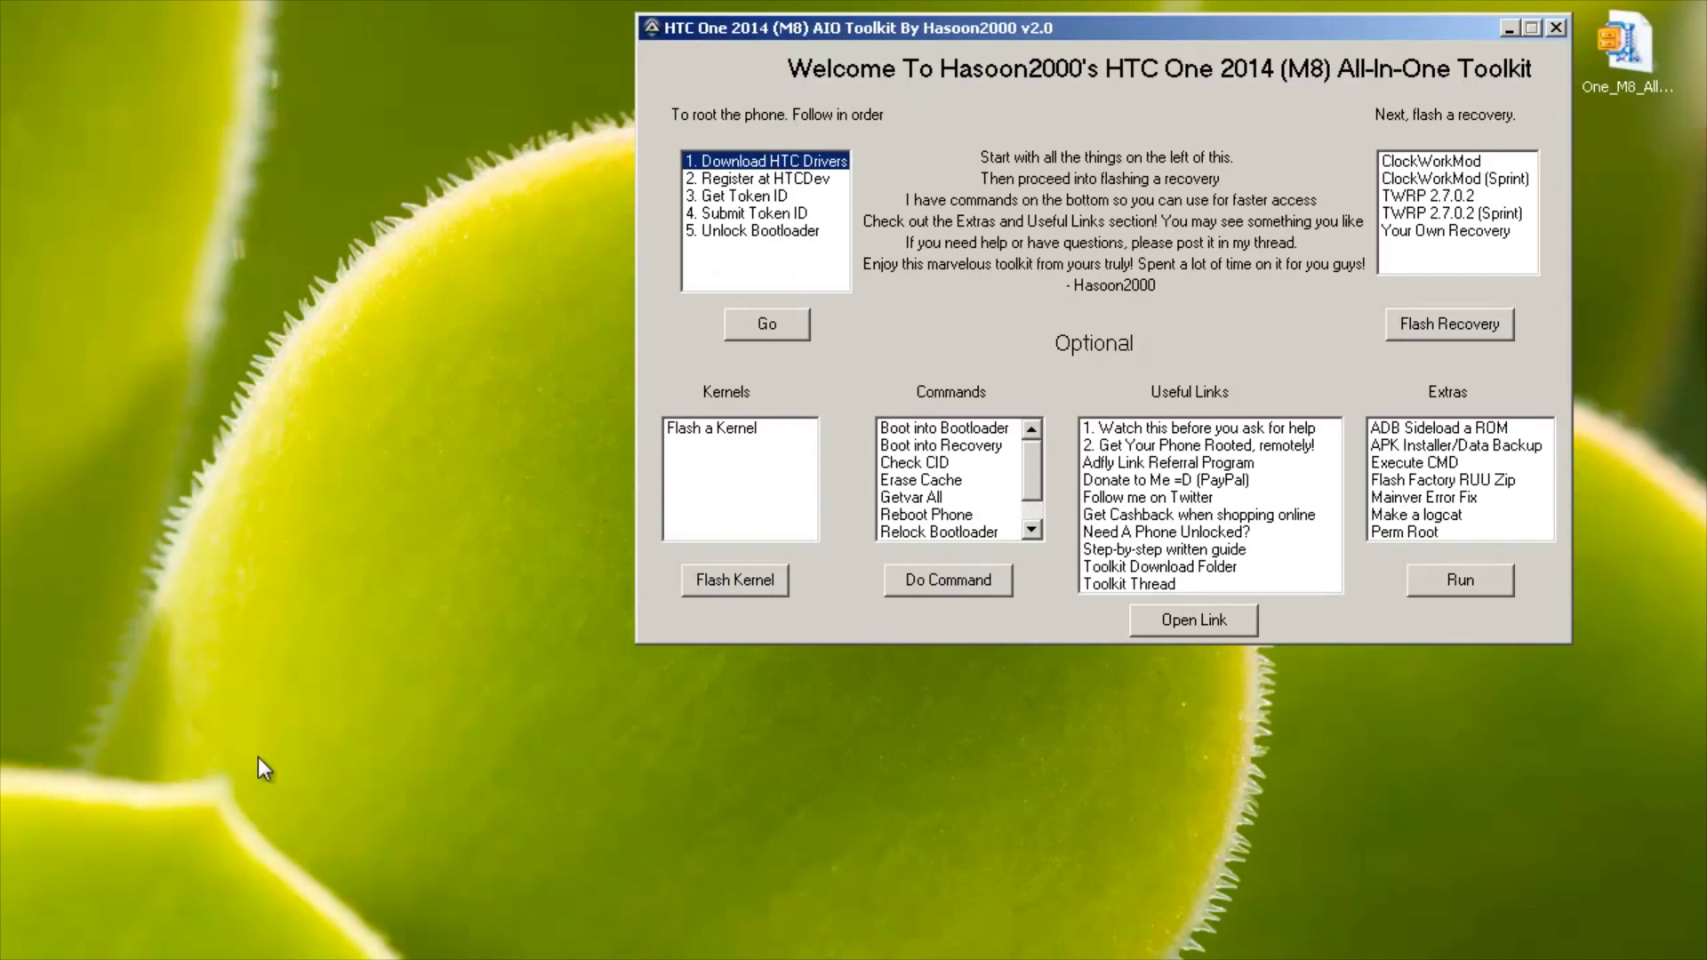
Run the toolkit's '2. Register at HTCDev' step to open the HTCDev User Registration page.
{"action": "left_click", "coordinate": [699, 181]}
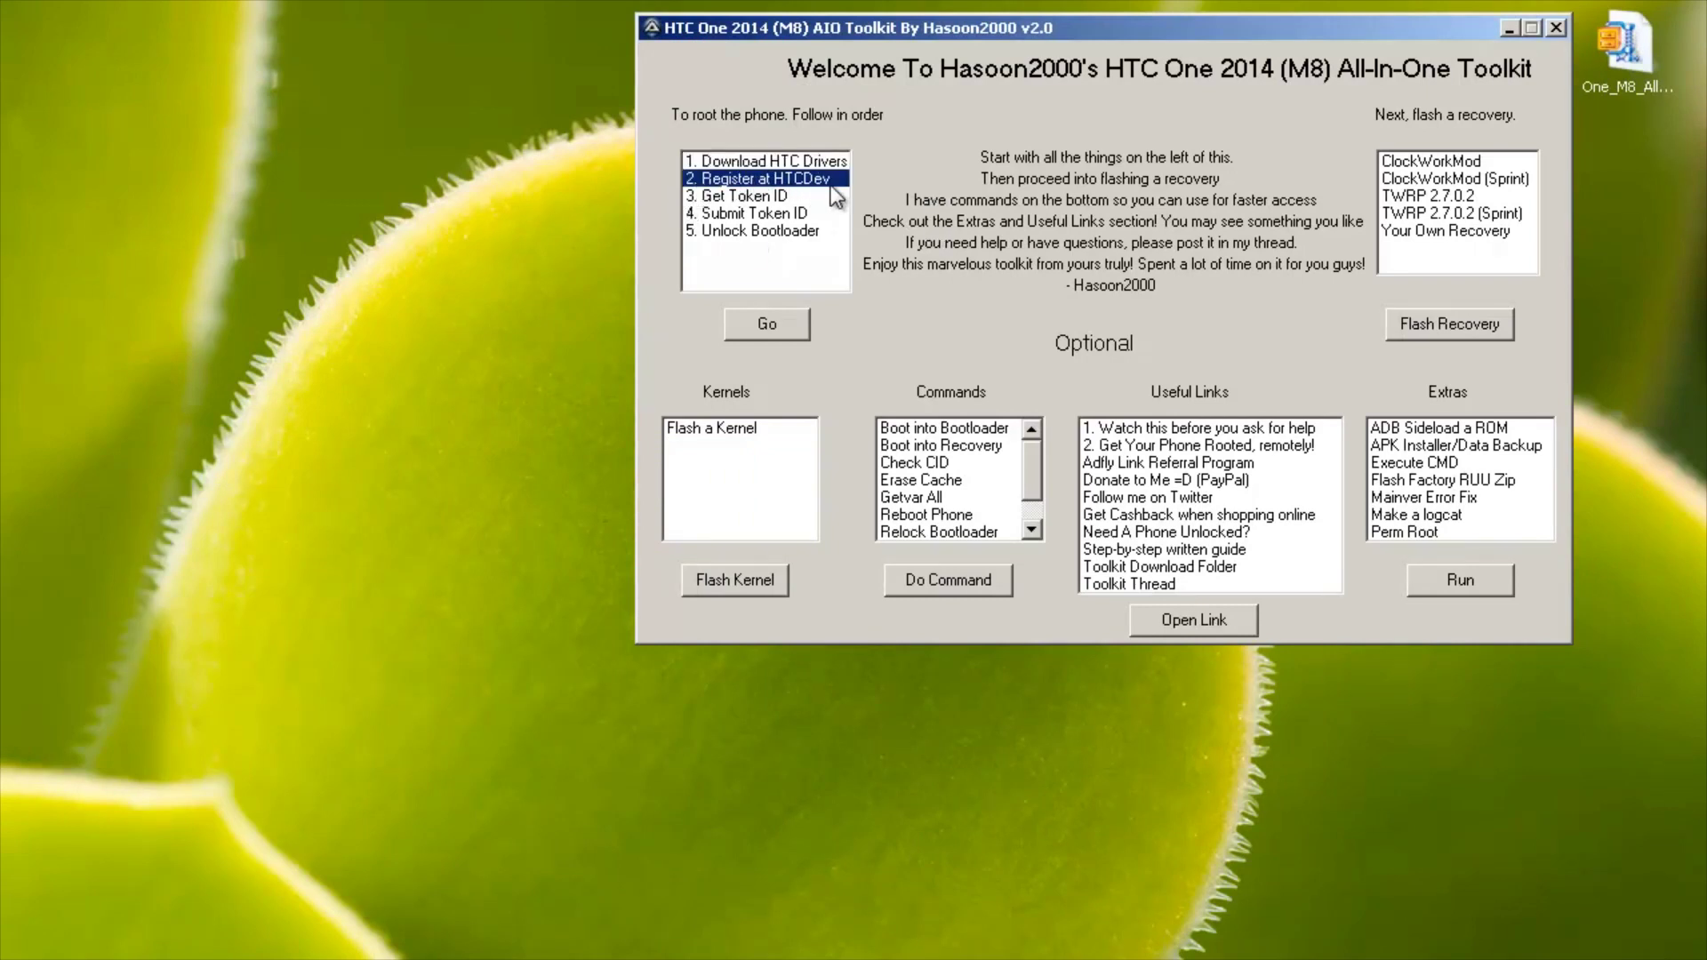
{"action": "left_click", "coordinate": [784, 320]}
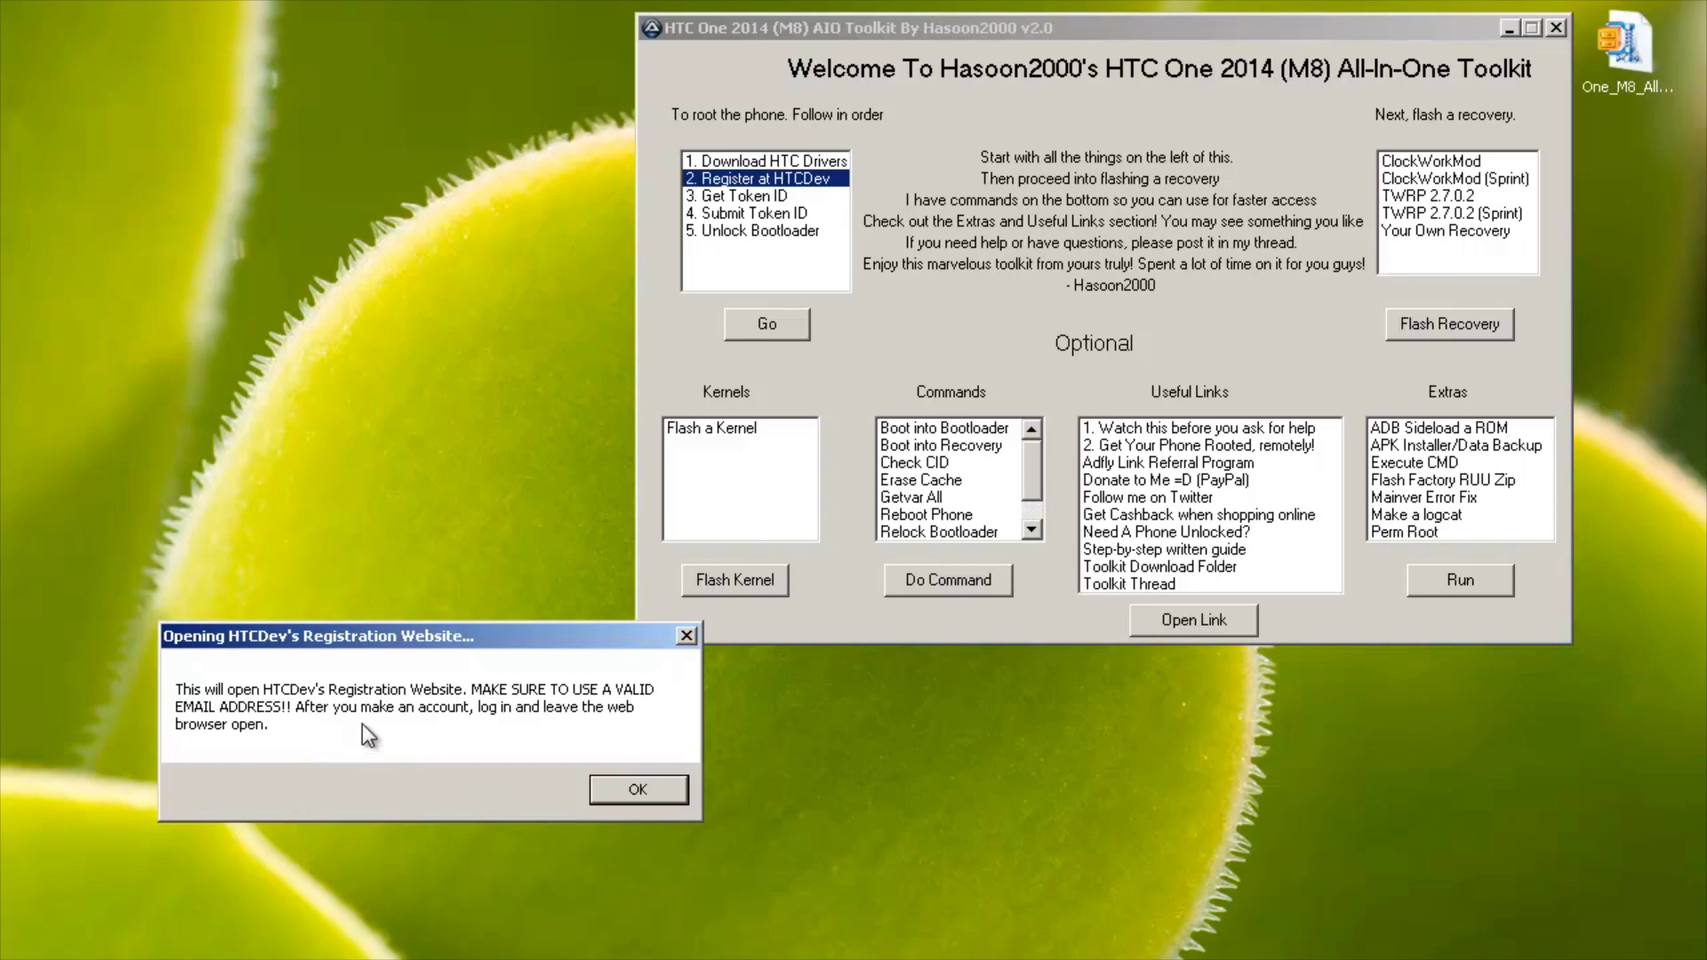
{"action": "left_click", "coordinate": [653, 791]}
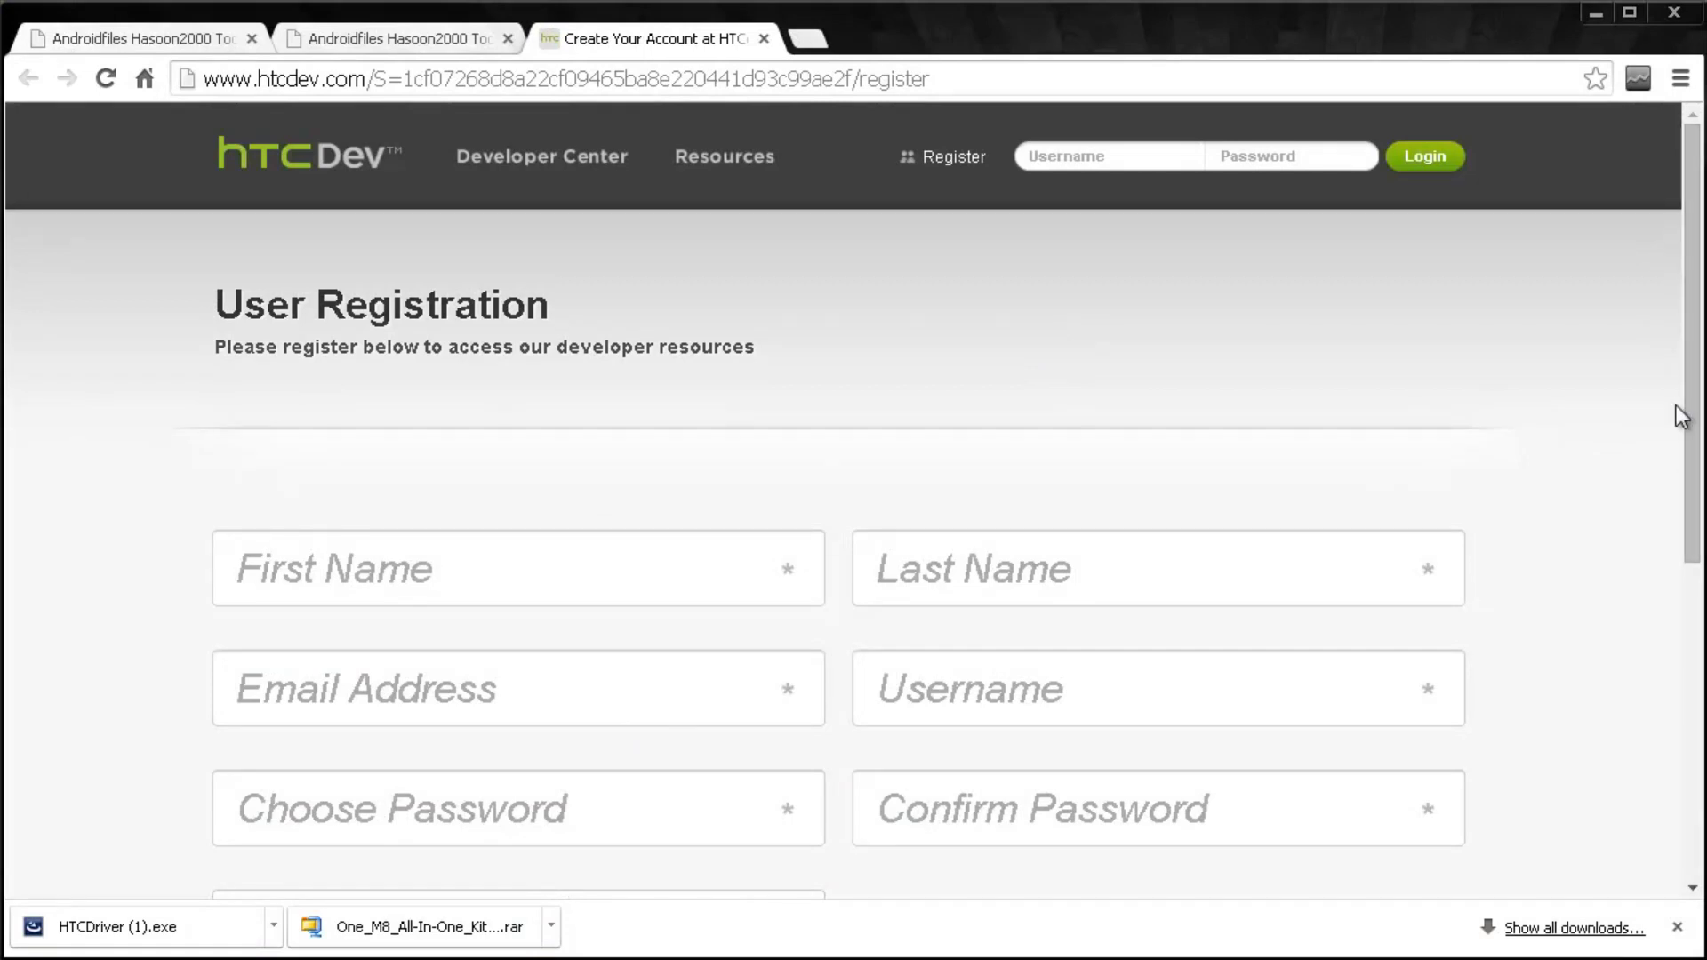
{"action": "left_click_drag", "start_coordinate": [1689, 414], "coordinate": [1689, 579]}
{"action": "scroll", "coordinate": [1467, 525], "scroll_direction": "up", "scroll_amount": 3}
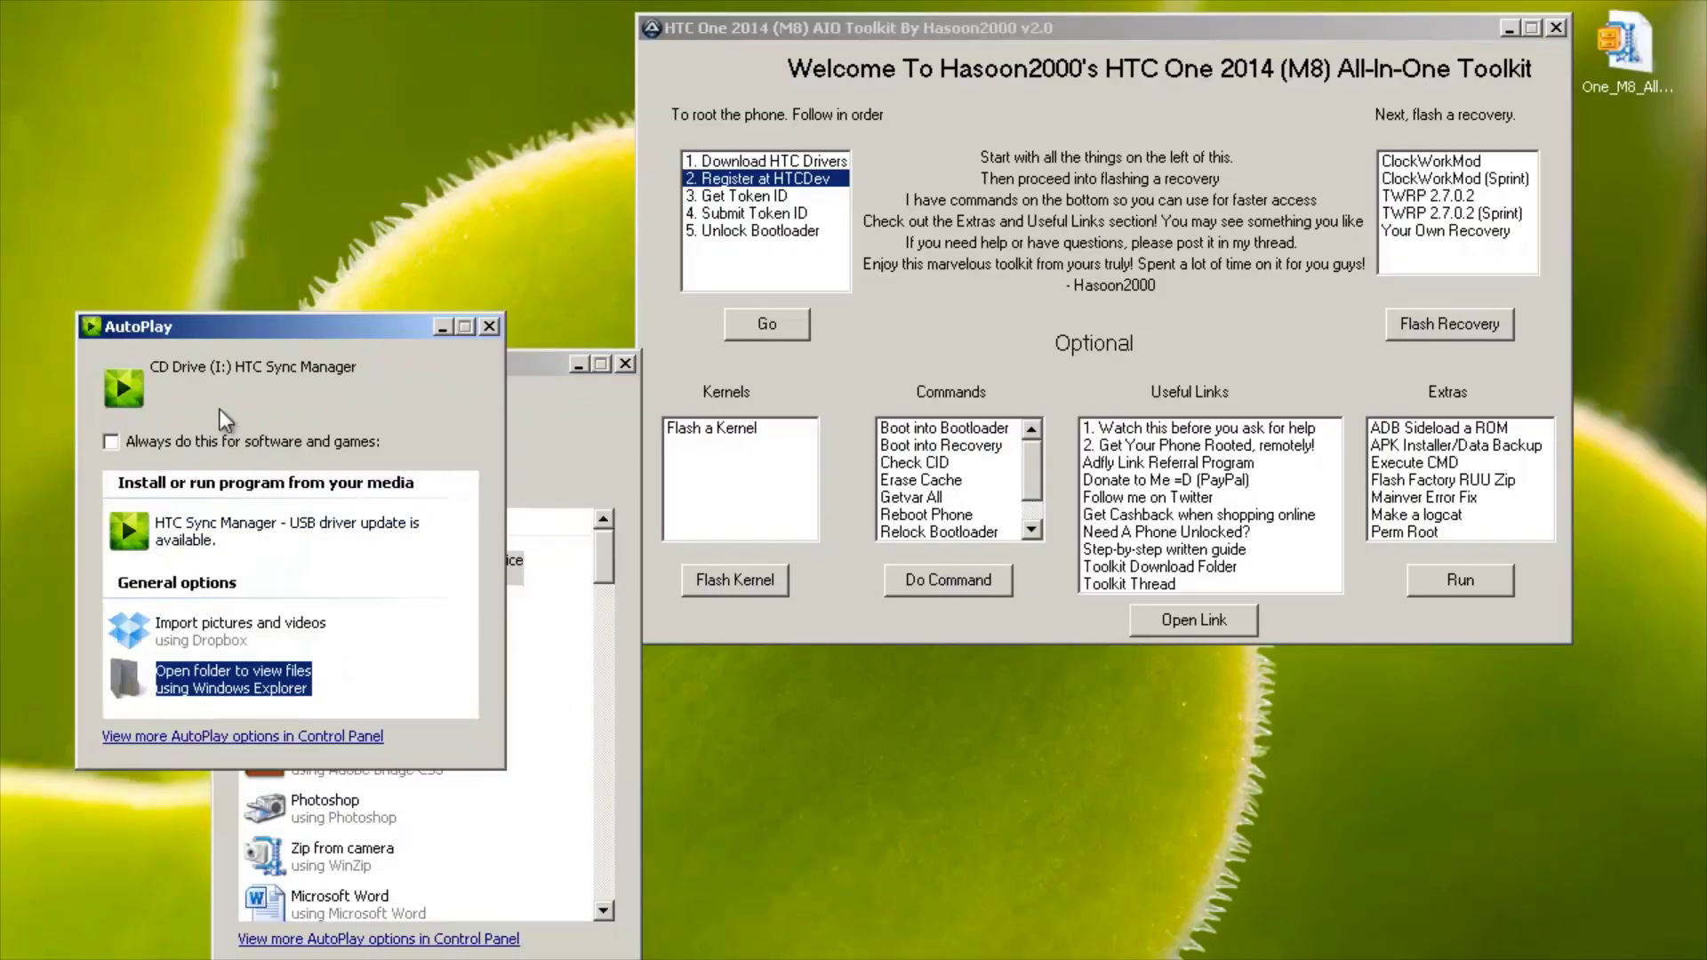
Close both AutoPlay prompts and run '3. Get Token ID' to reboot the phone into FASTBOOT USB.
{"action": "left_click", "coordinate": [489, 326]}
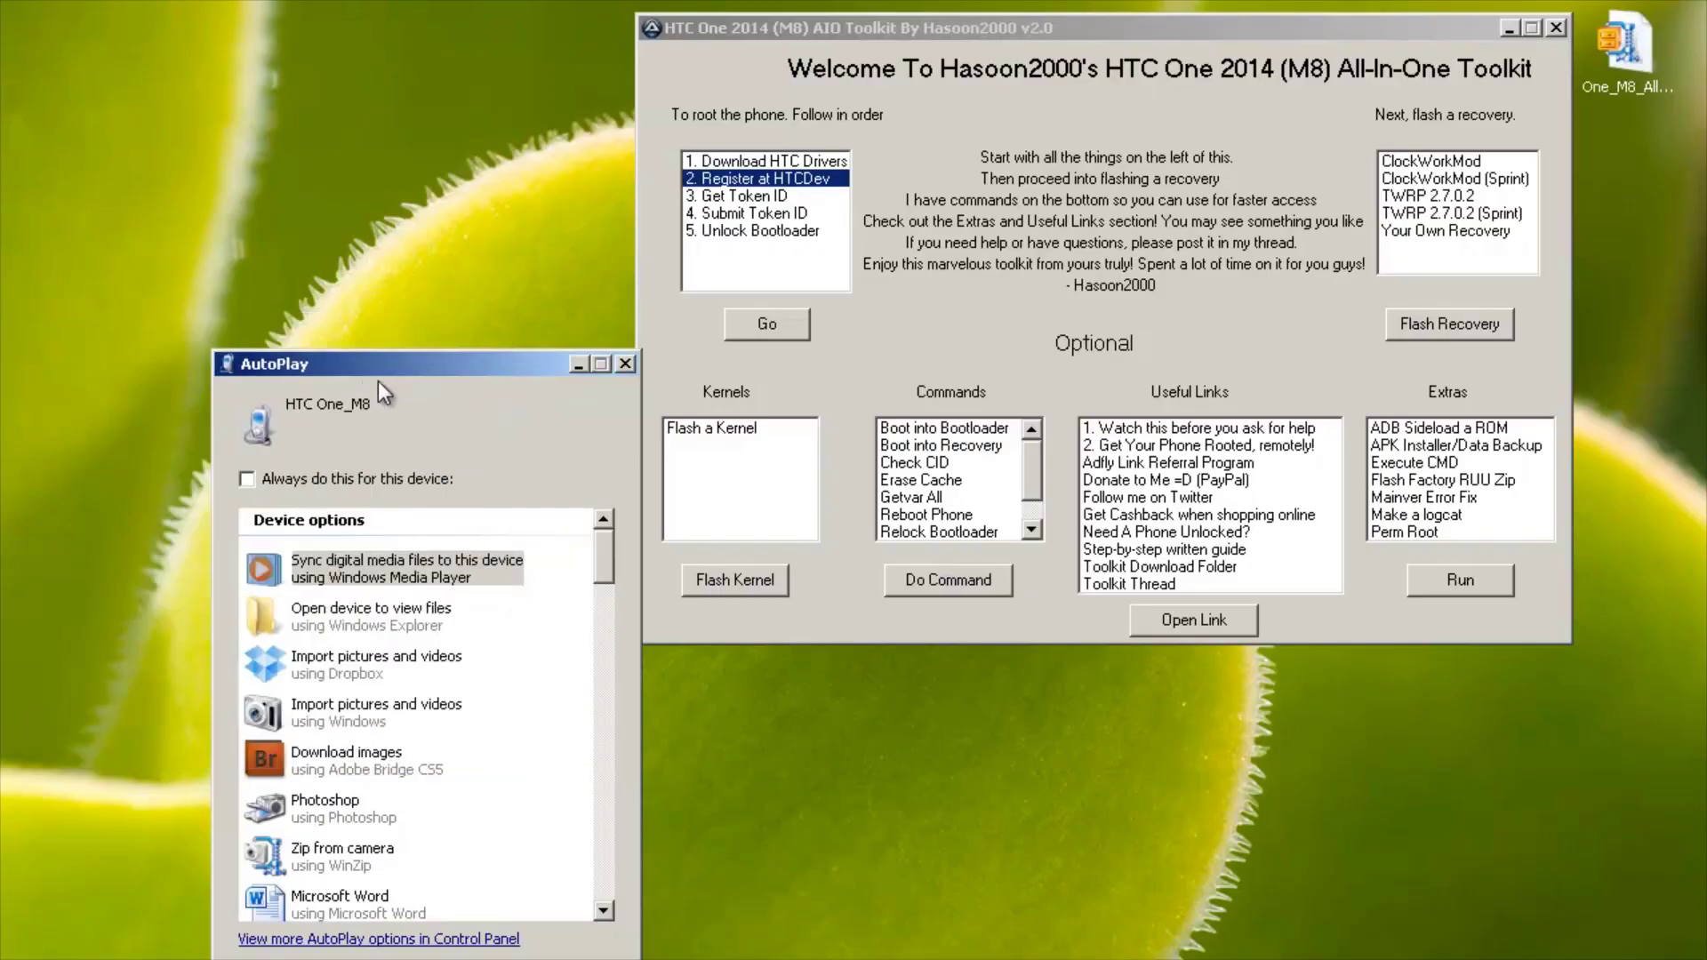
{"action": "left_click", "coordinate": [625, 364]}
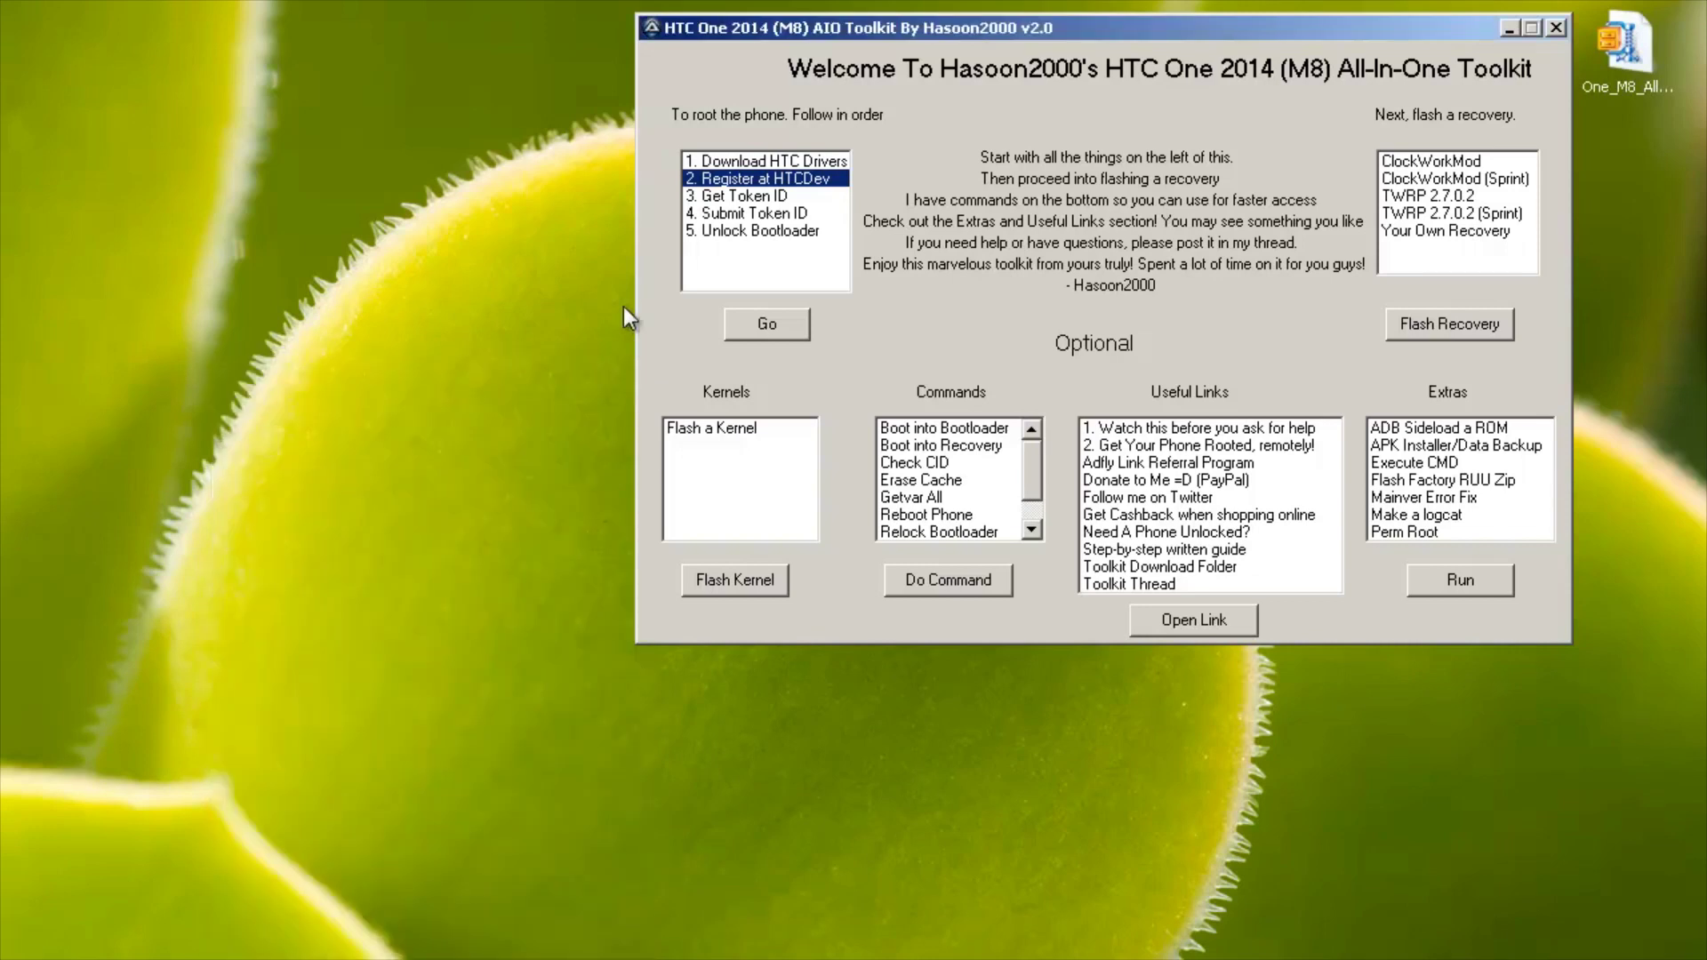
{"action": "left_click", "coordinate": [712, 198]}
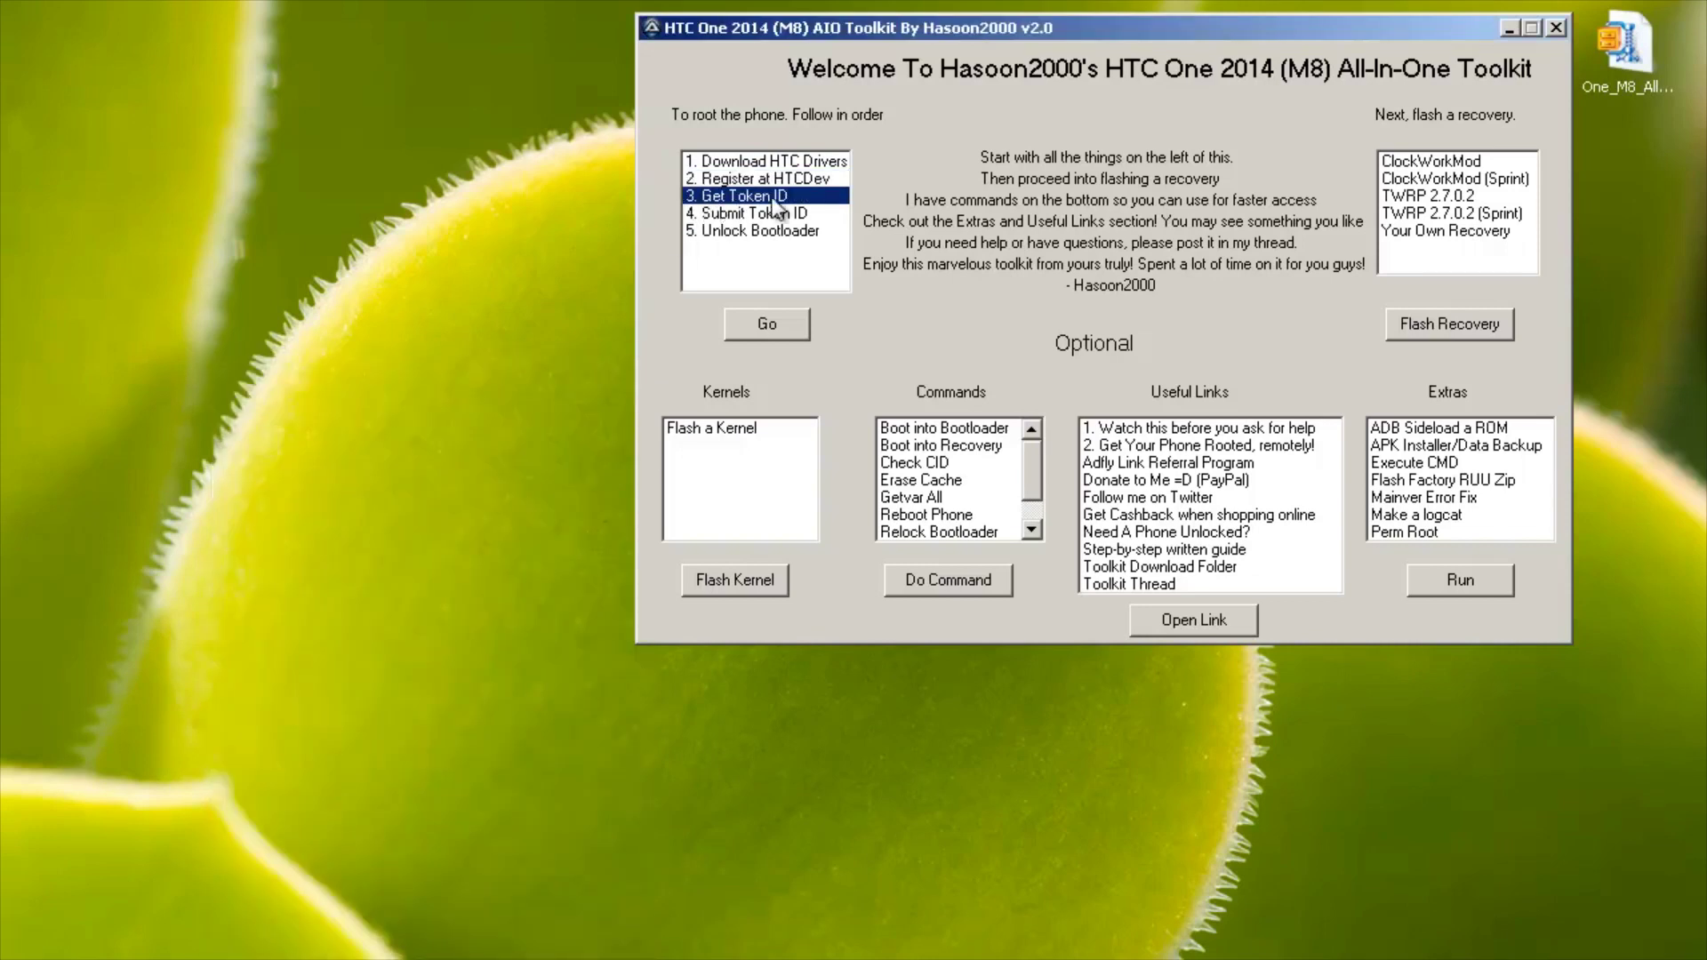
{"action": "left_click", "coordinate": [765, 327]}
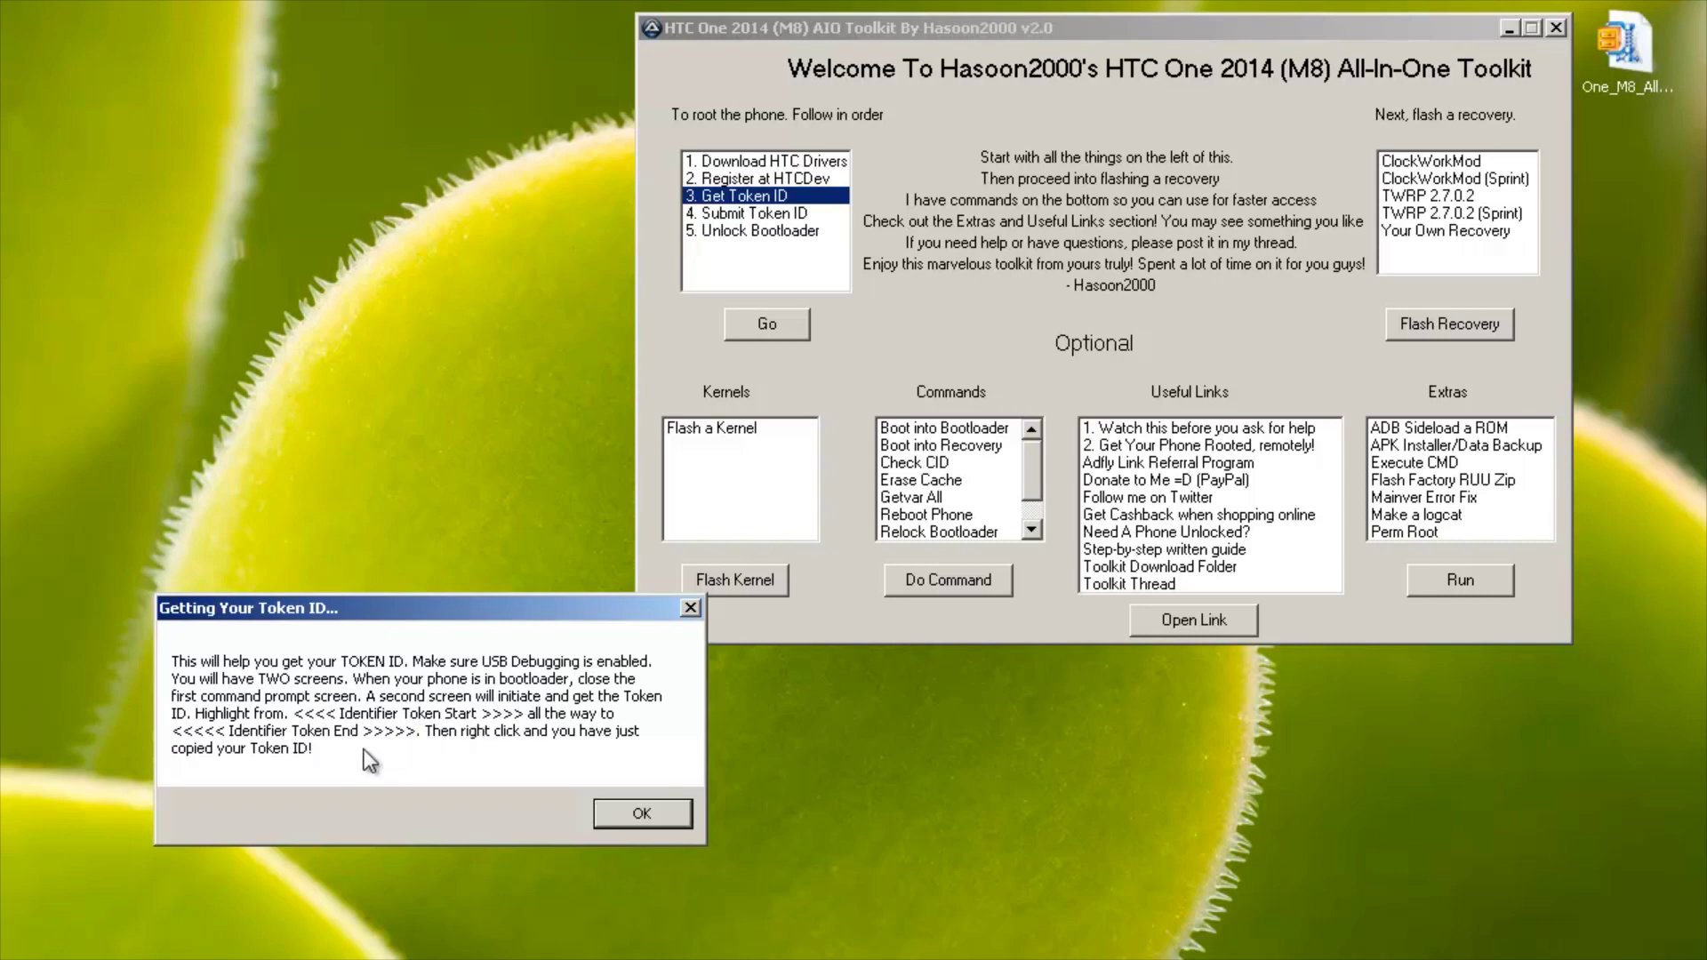
{"action": "left_click", "coordinate": [644, 814]}
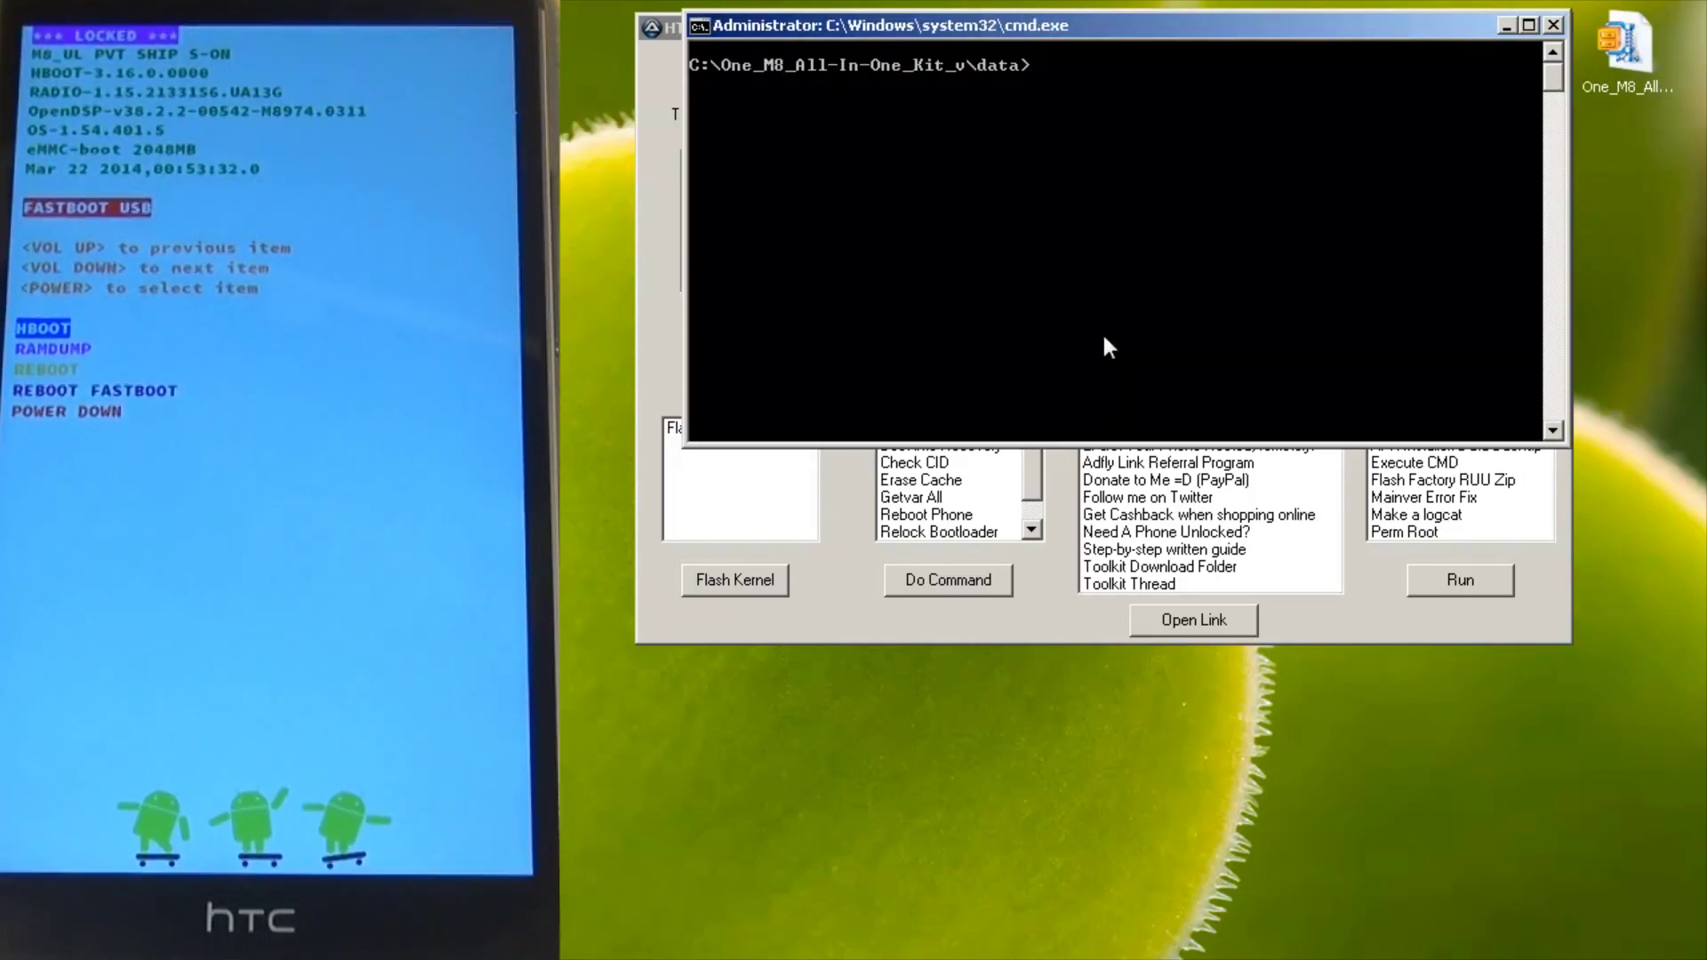
Run fastboot oem get_identifier_token and copy the full Identifier Token block from Command Prompt.
{"action": "left_click", "coordinate": [1554, 25]}
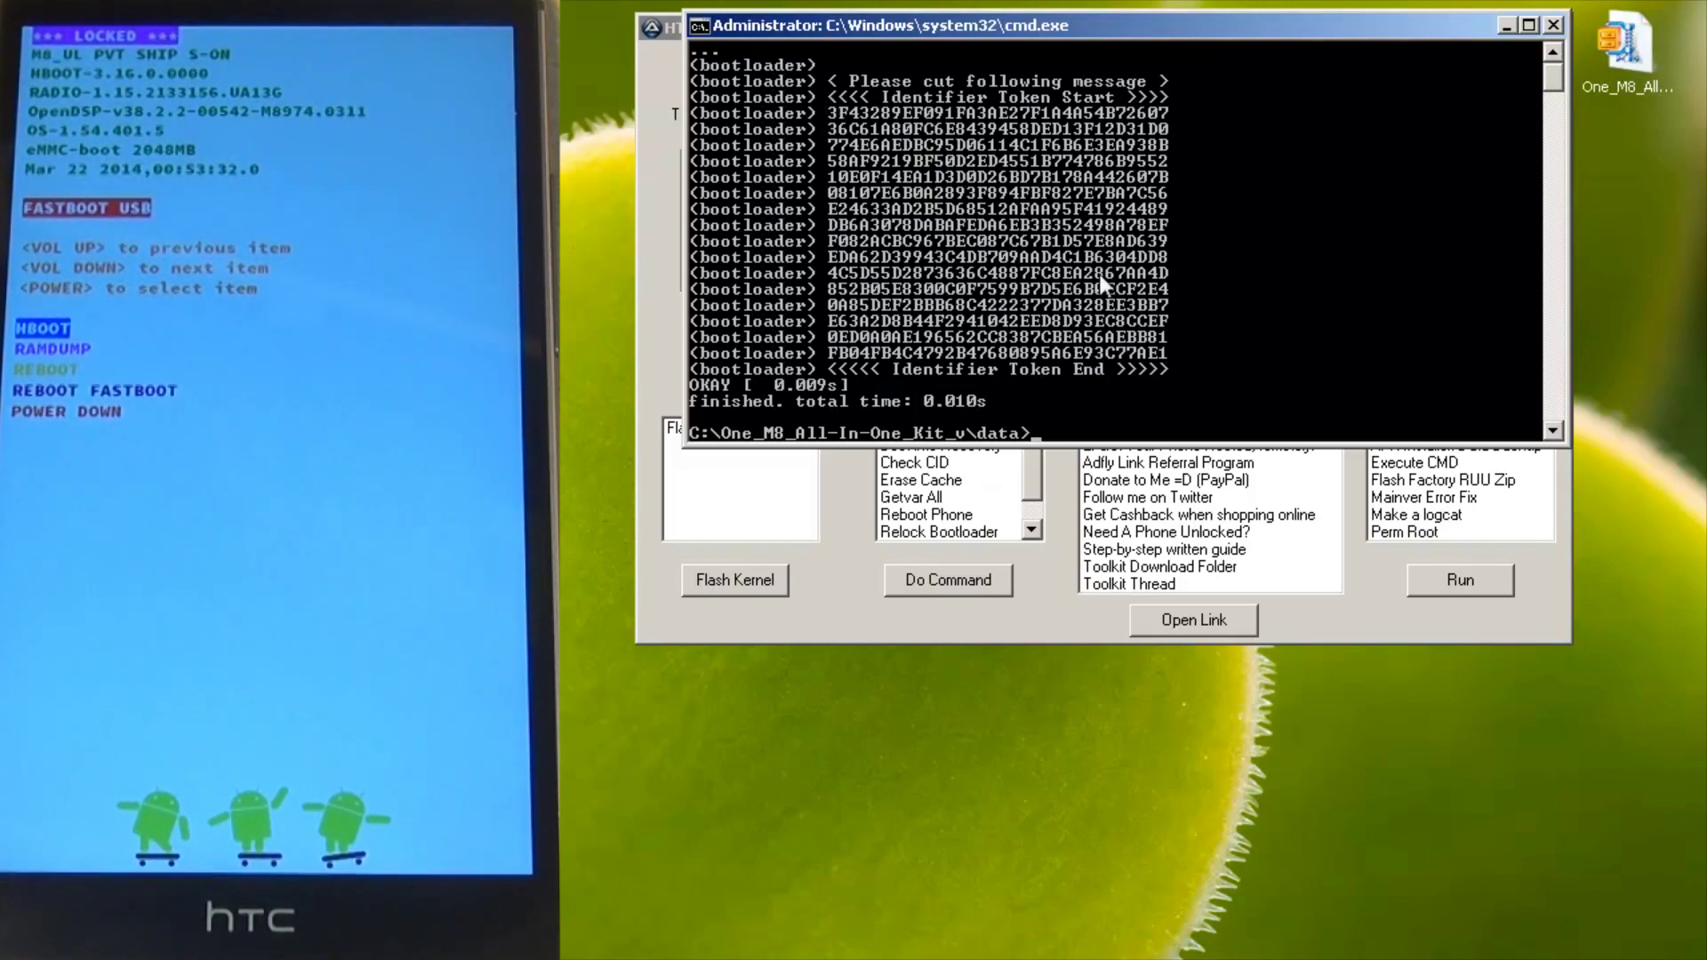
{"action": "left_click", "coordinate": [706, 23]}
{"action": "mouse_move", "coordinate": [818, 211]}
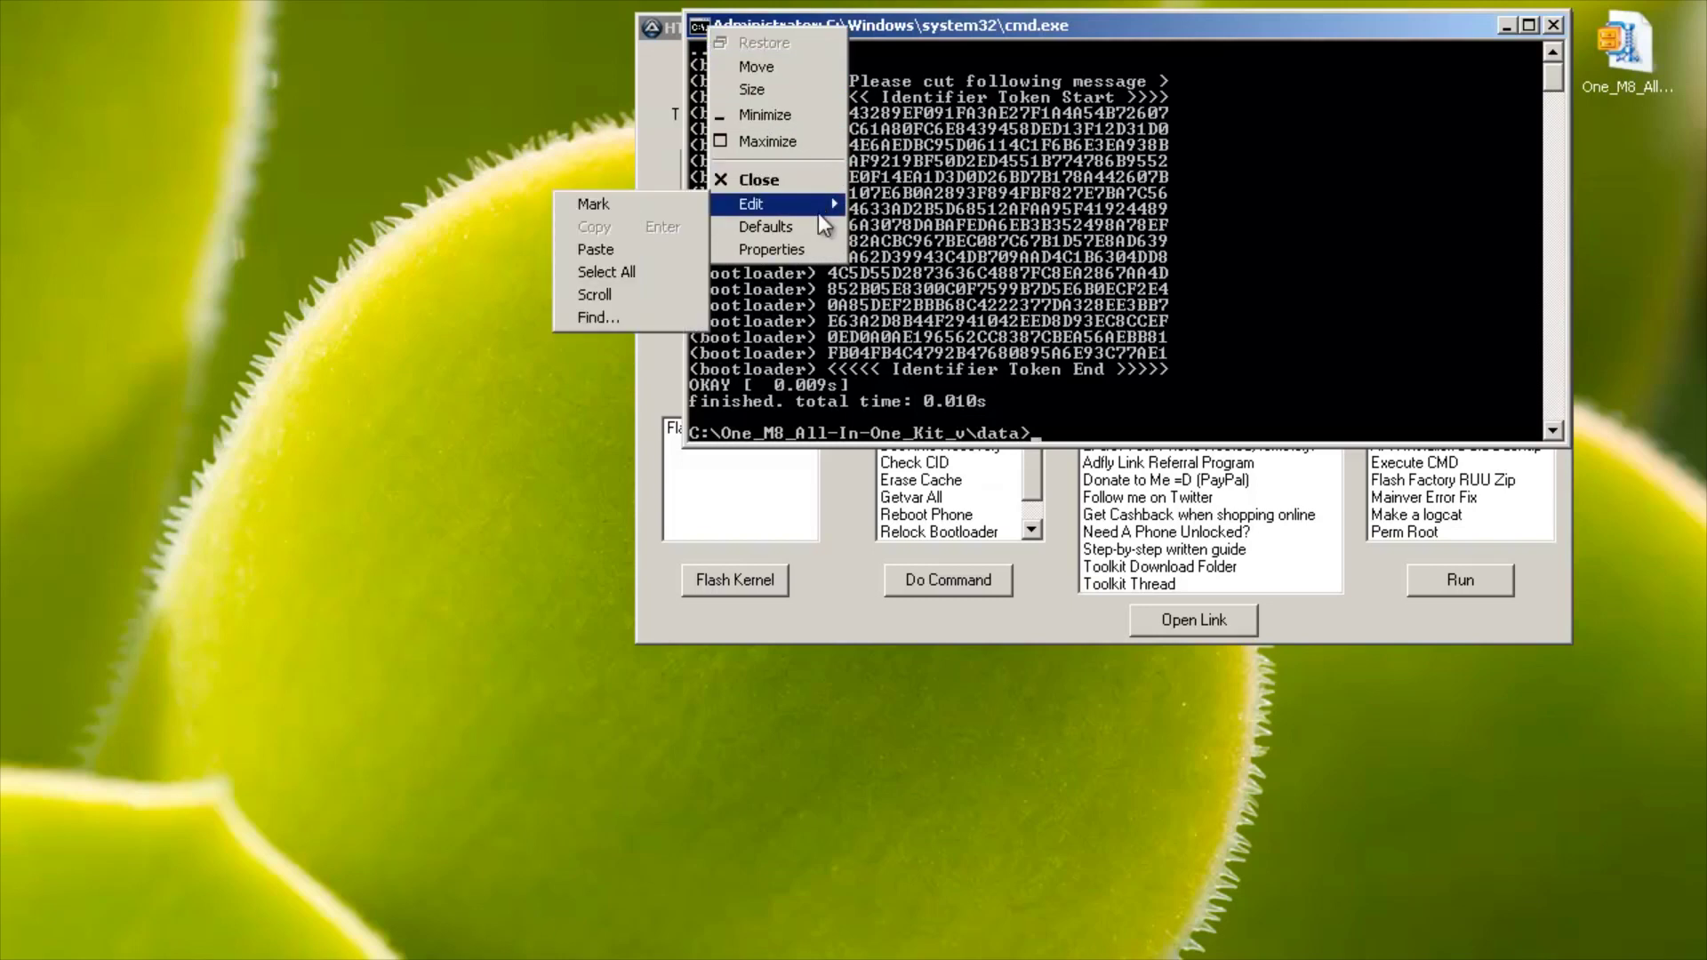
{"action": "left_click", "coordinate": [669, 207]}
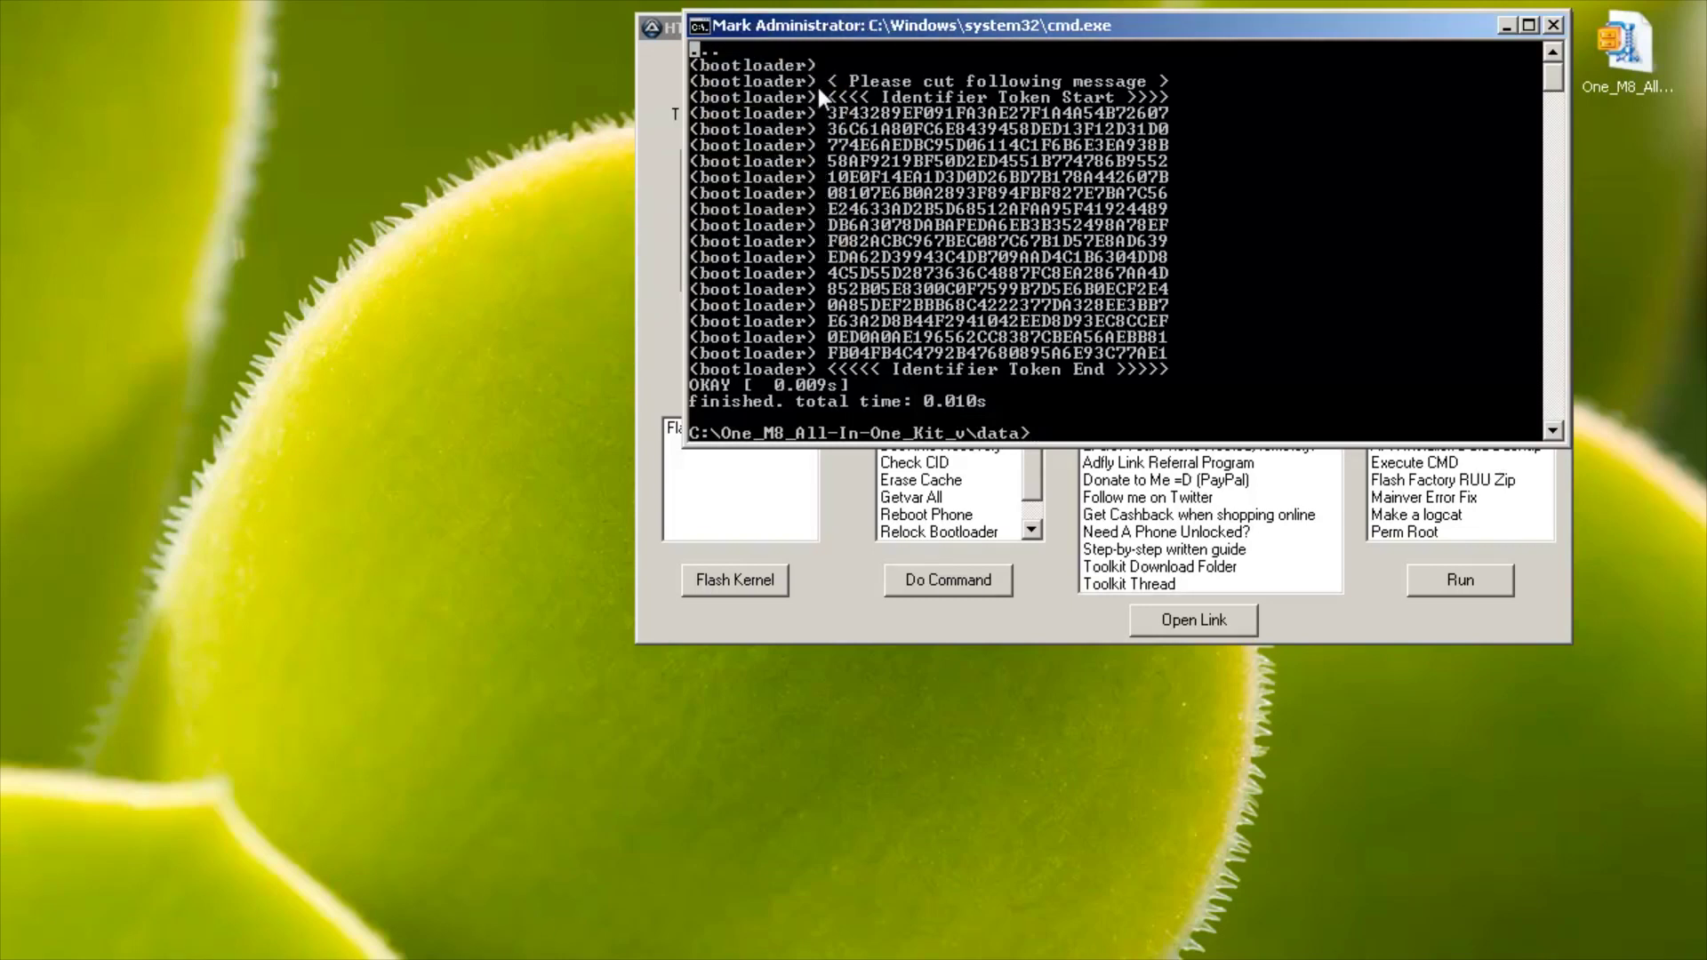
{"action": "left_click_drag", "start_coordinate": [829, 95], "coordinate": [1165, 364]}
{"action": "left_click", "coordinate": [697, 24]}
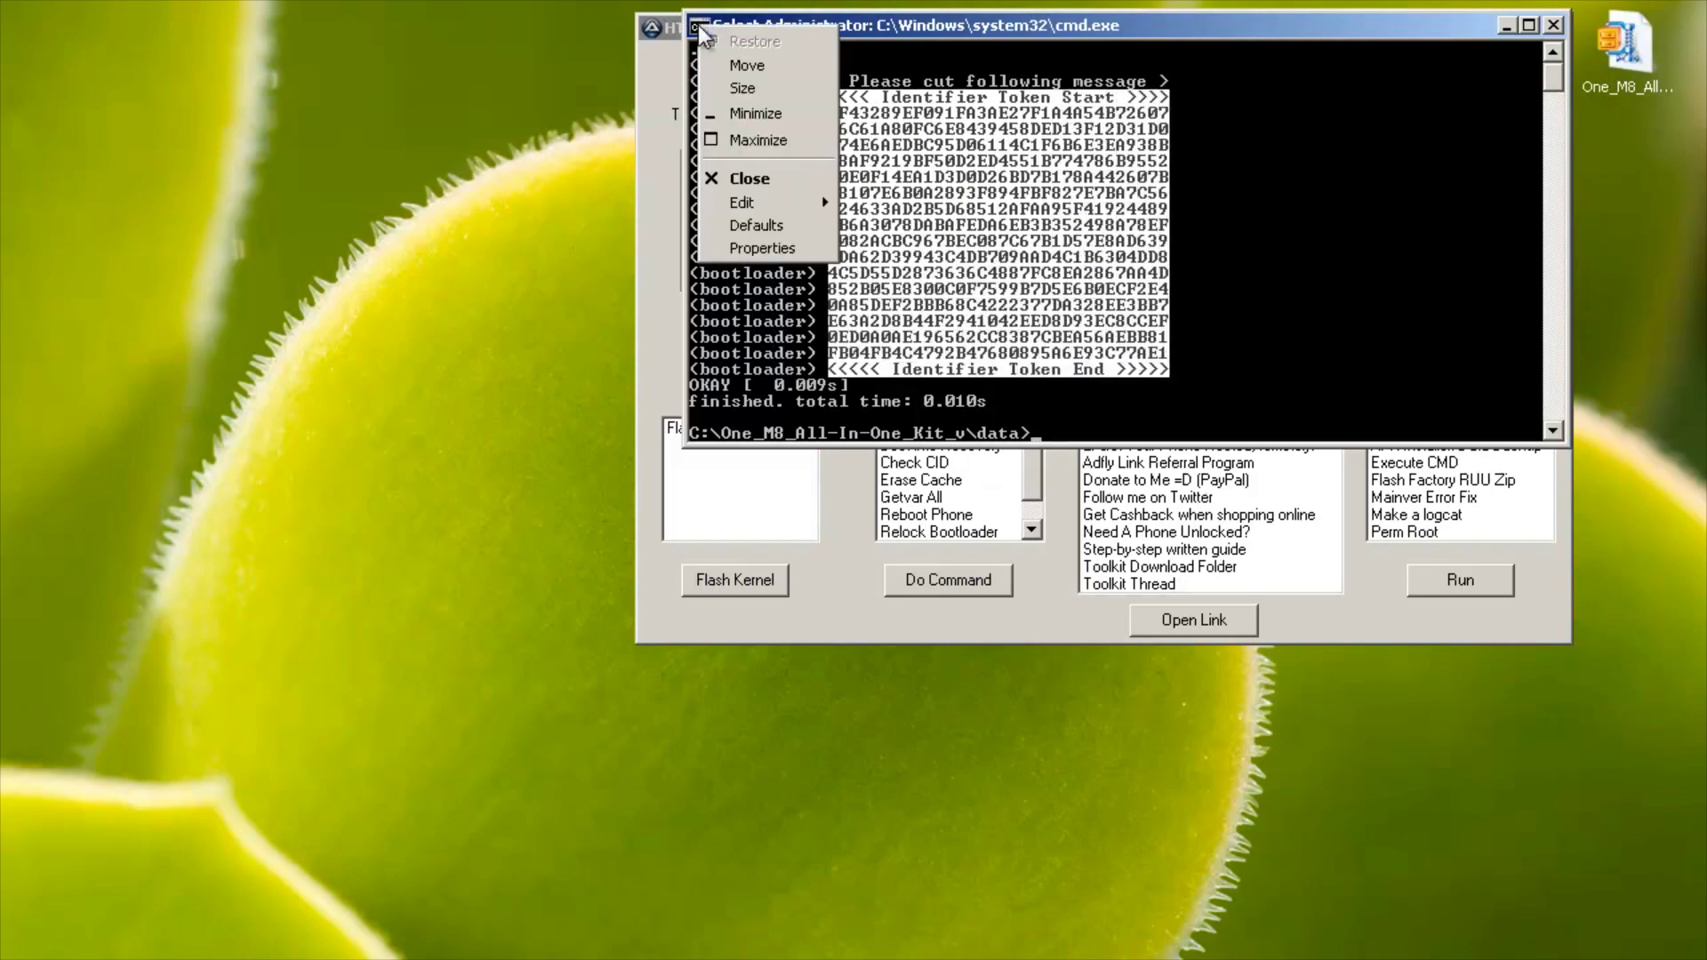
{"action": "mouse_move", "coordinate": [765, 202]}
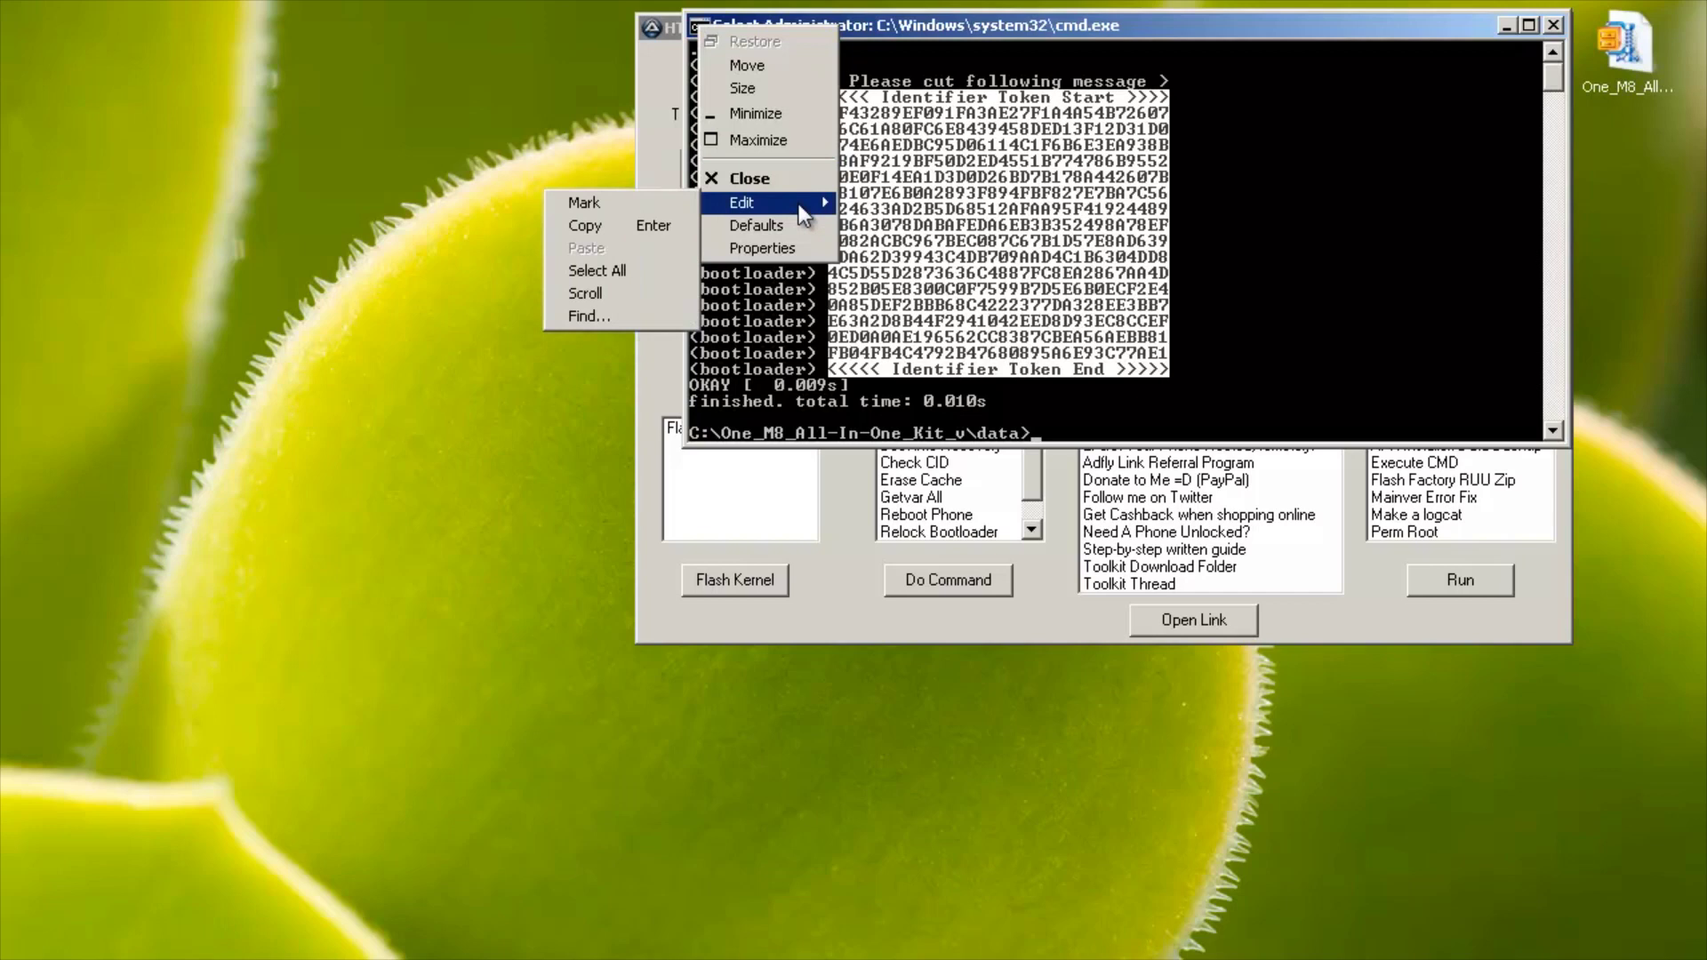
{"action": "left_click", "coordinate": [633, 228]}
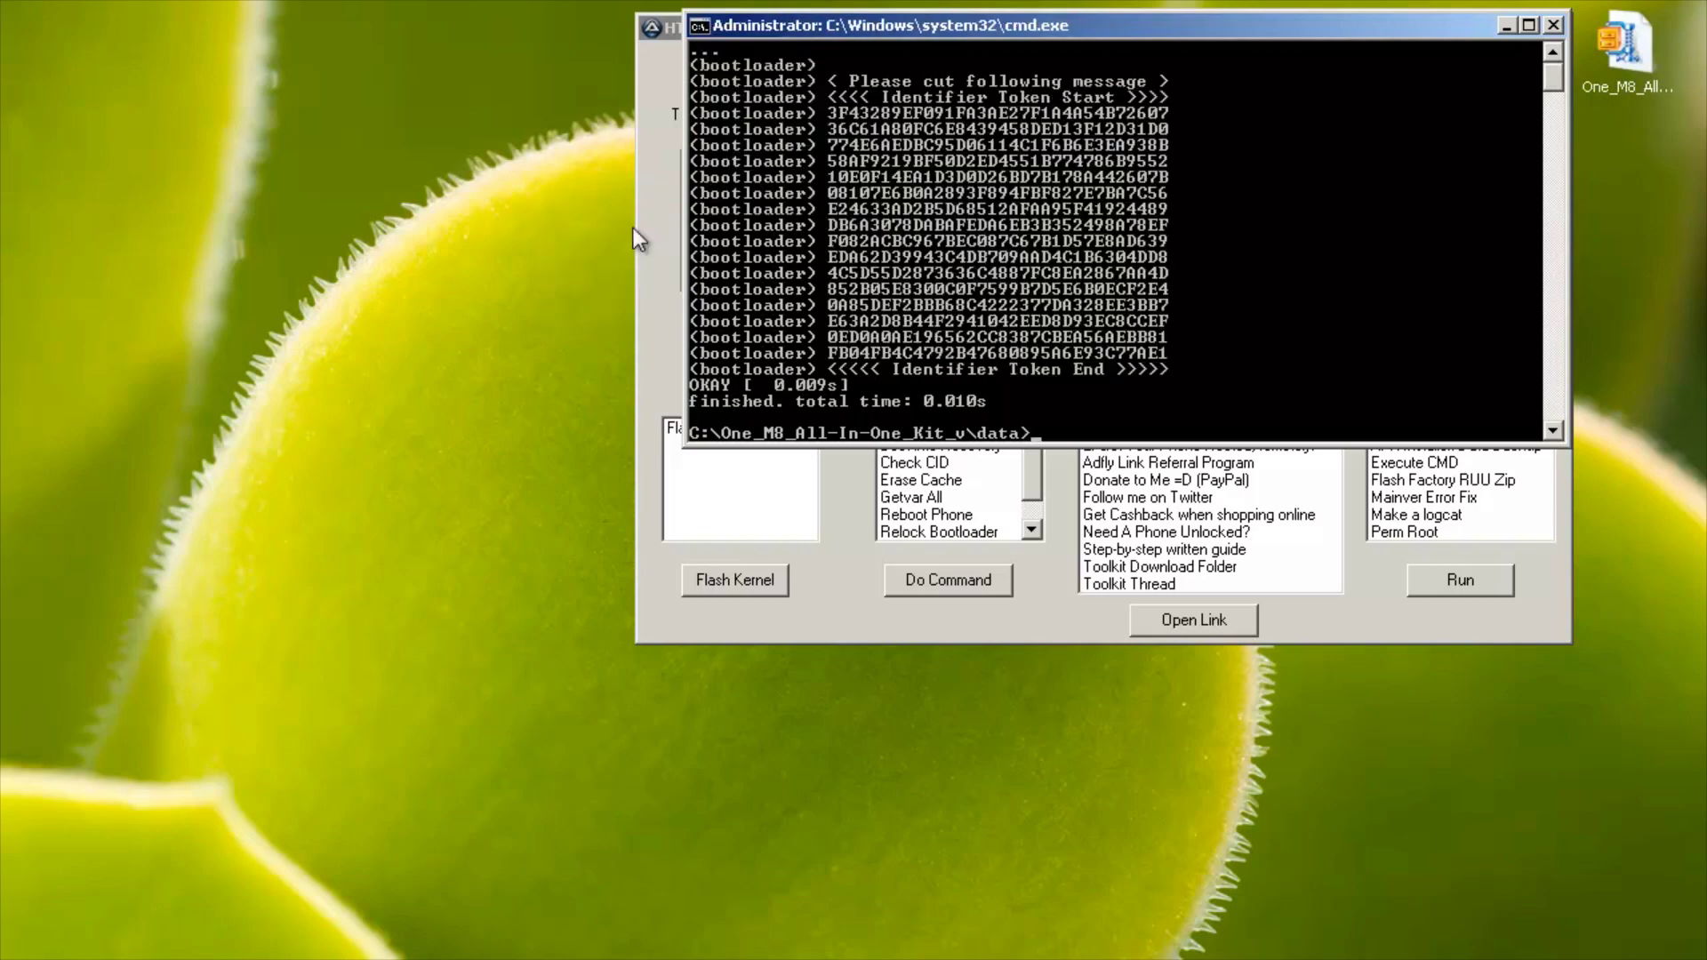
{"action": "left_click", "coordinate": [1550, 25]}
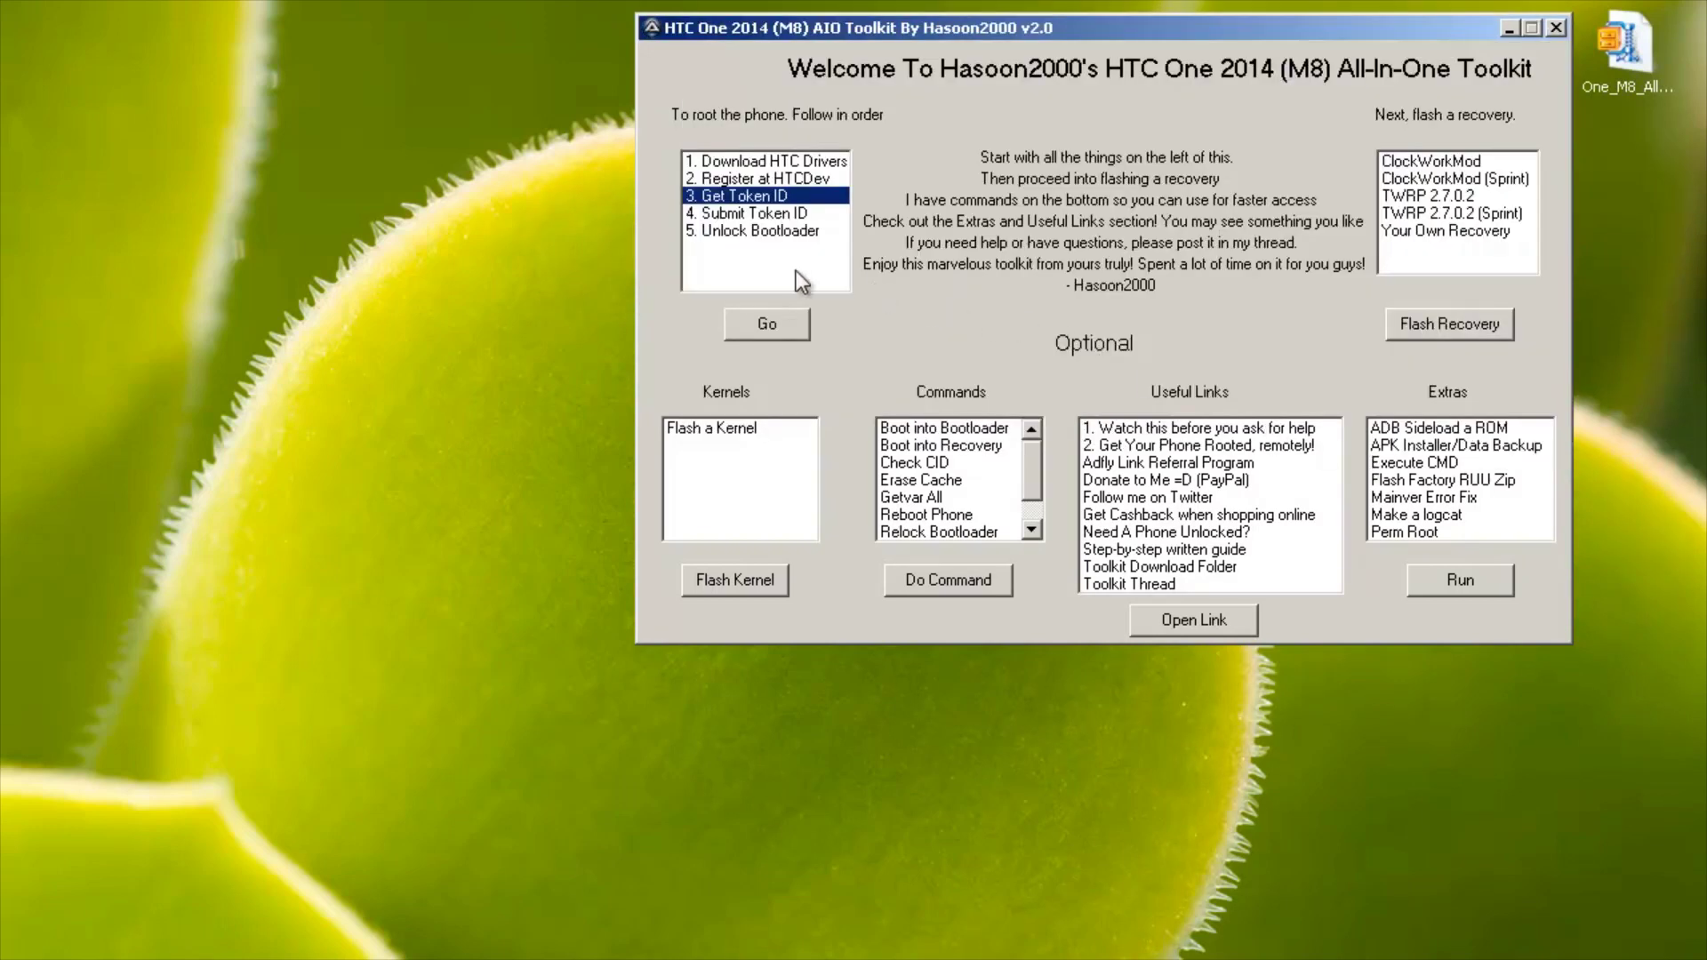
Run the toolkit's '4. Submit Token ID' step to open HTCDev's Unlocking Bootloader Instructions page.
{"action": "left_click", "coordinate": [709, 215]}
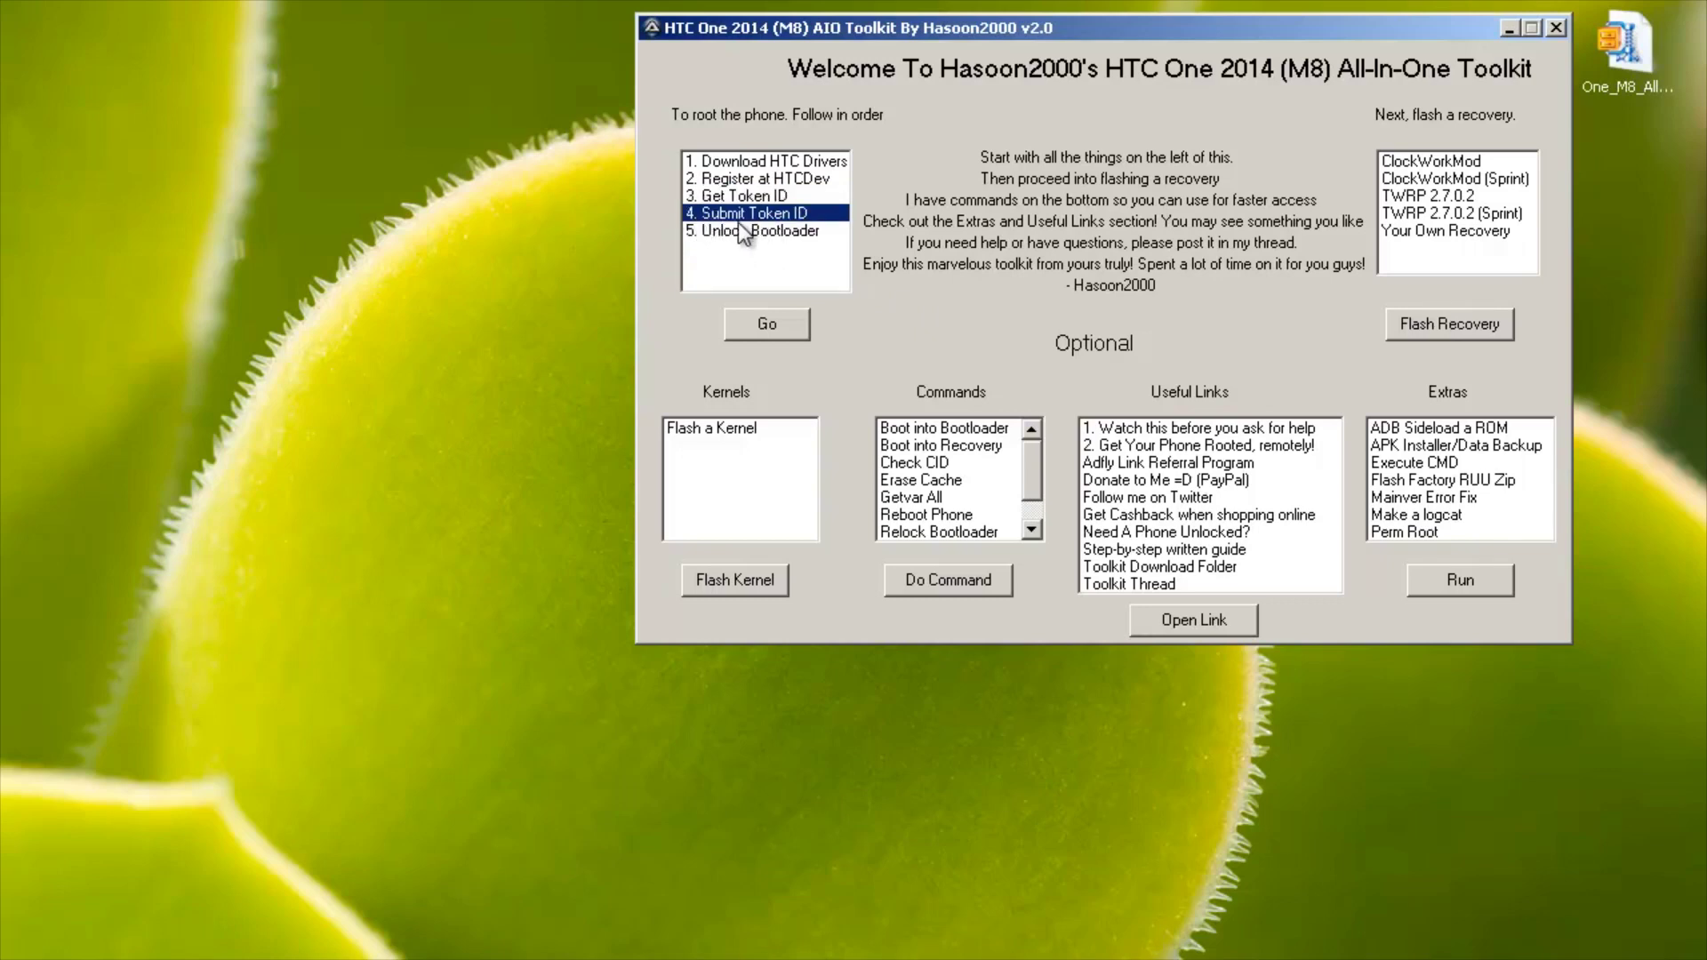
{"action": "left_click", "coordinate": [796, 335]}
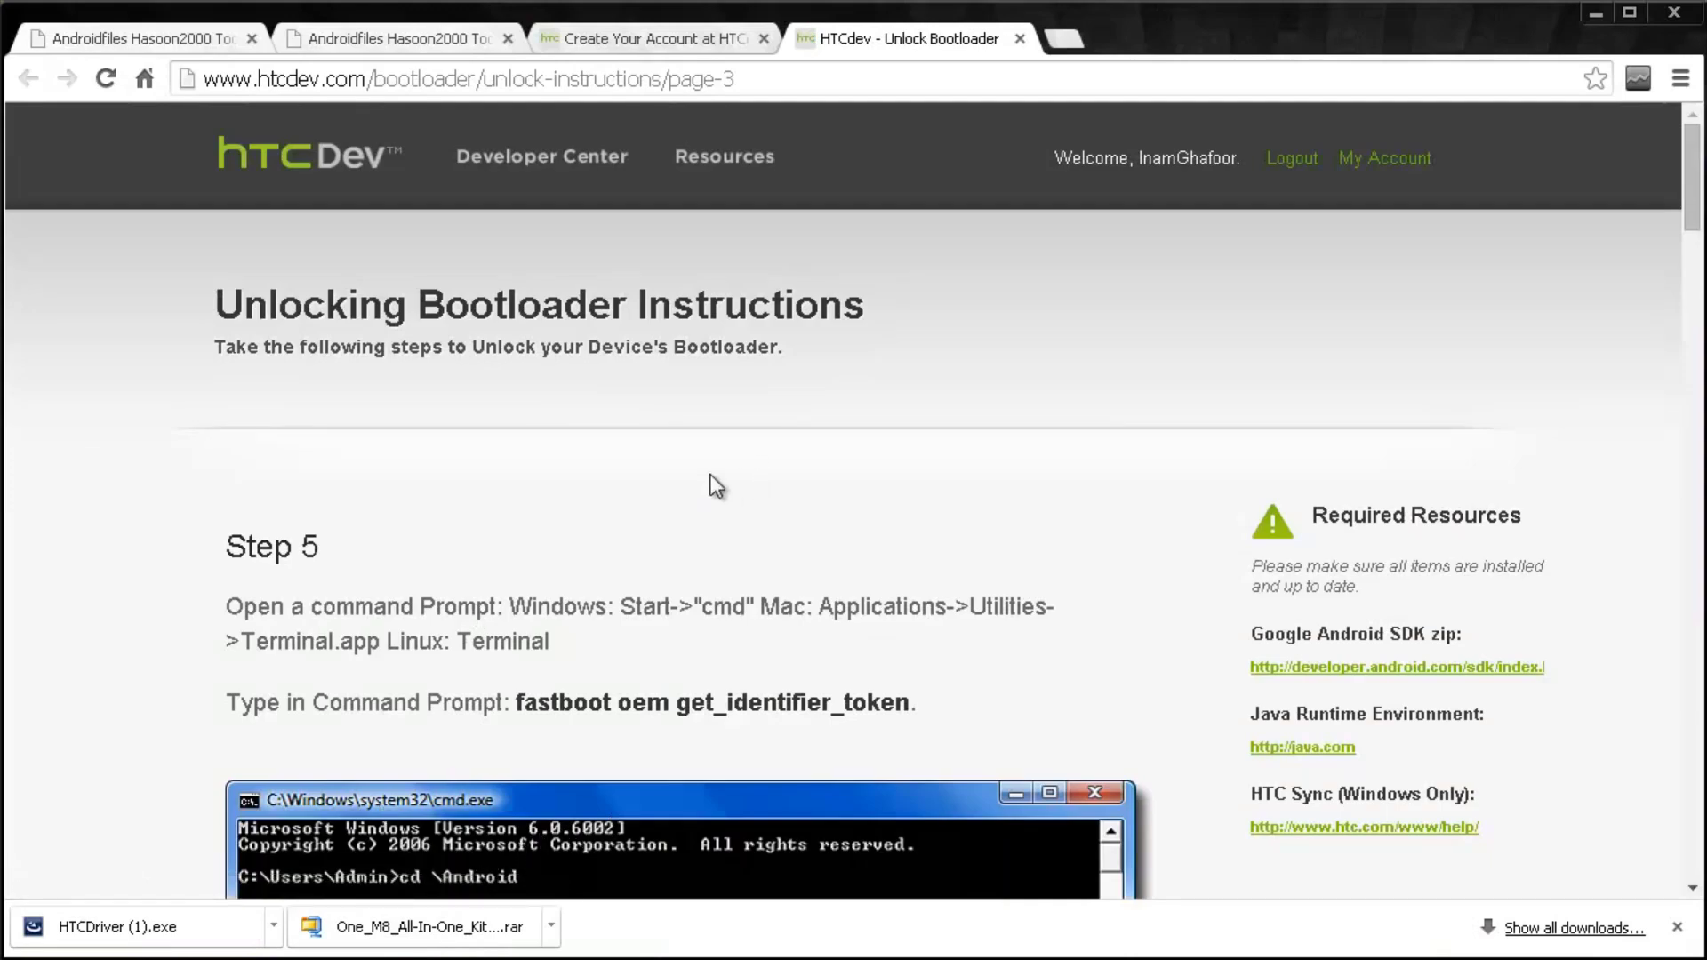
Paste the identifier token into HTCDev's Step 6 Enter Token box and submit it.
{"action": "left_click_drag", "start_coordinate": [1693, 178], "coordinate": [1694, 799]}
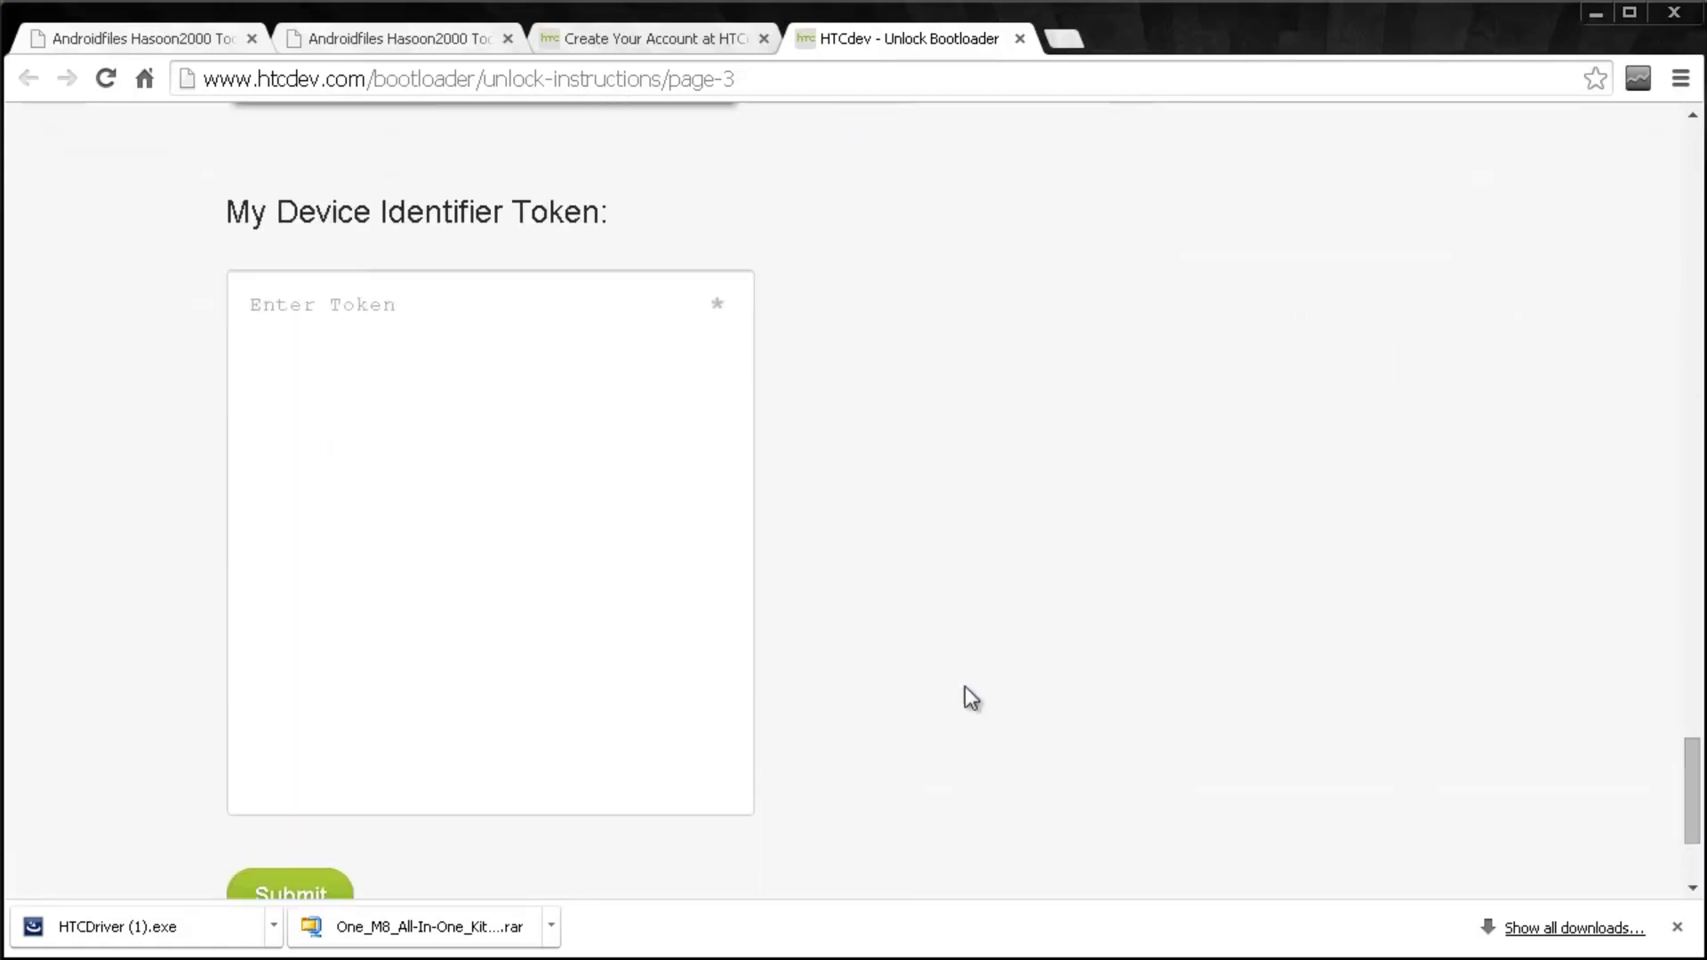
{"action": "right_click", "coordinate": [310, 312]}
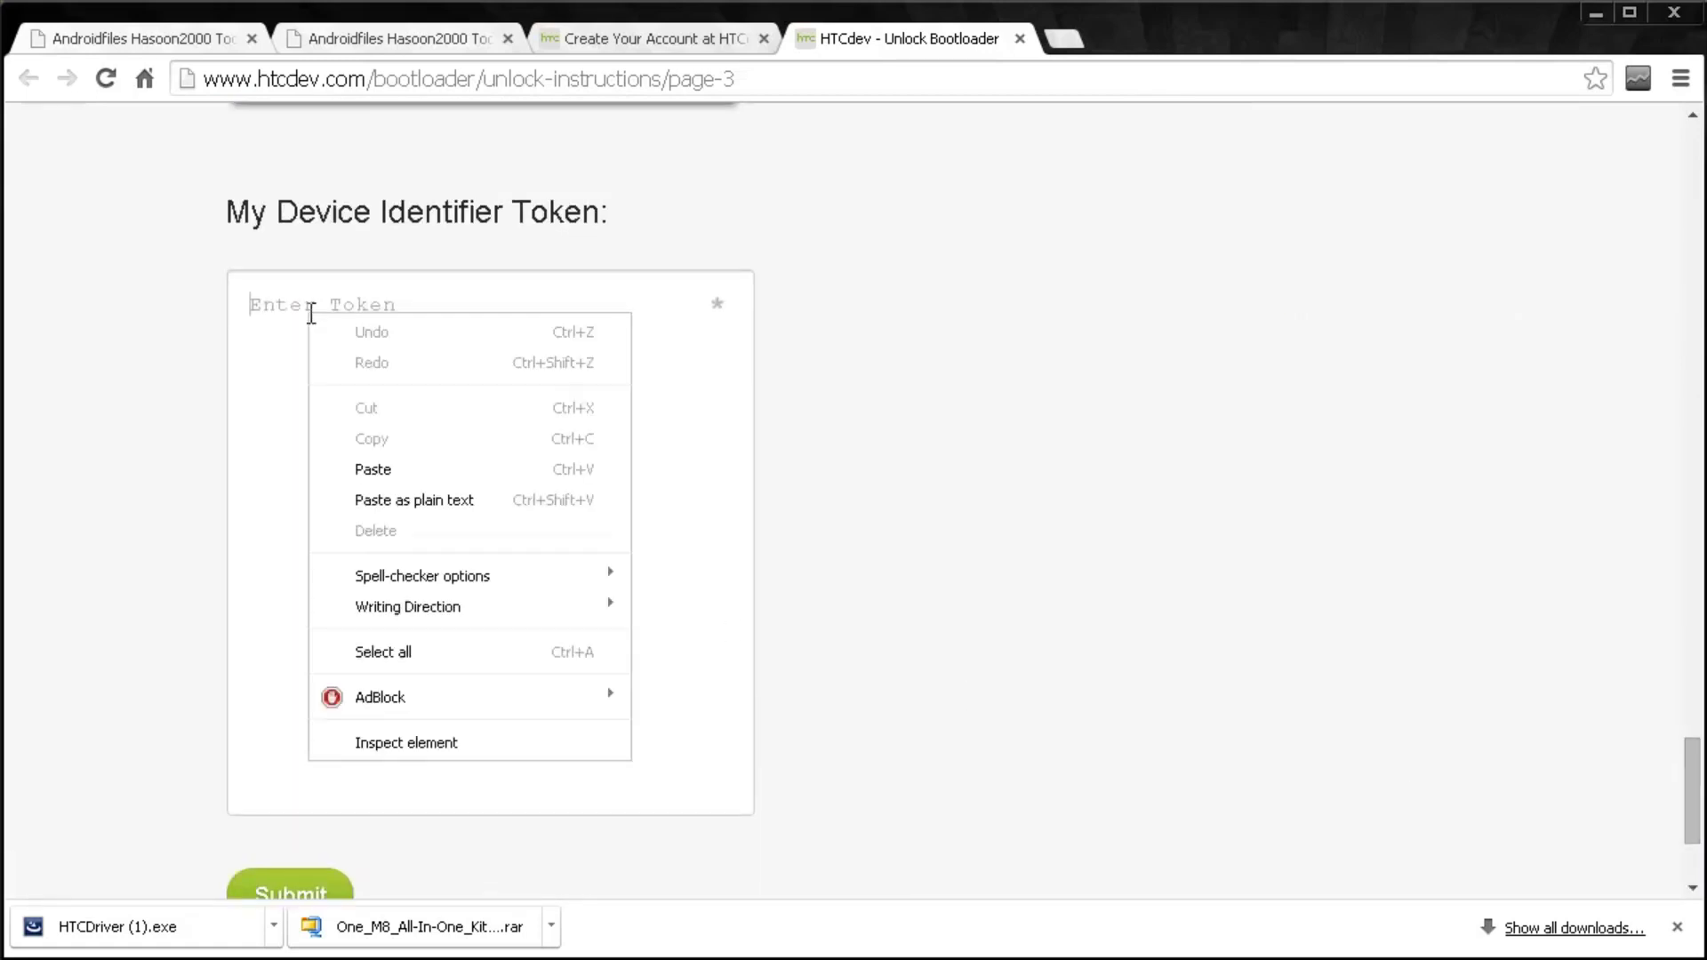
{"action": "left_click", "coordinate": [409, 471]}
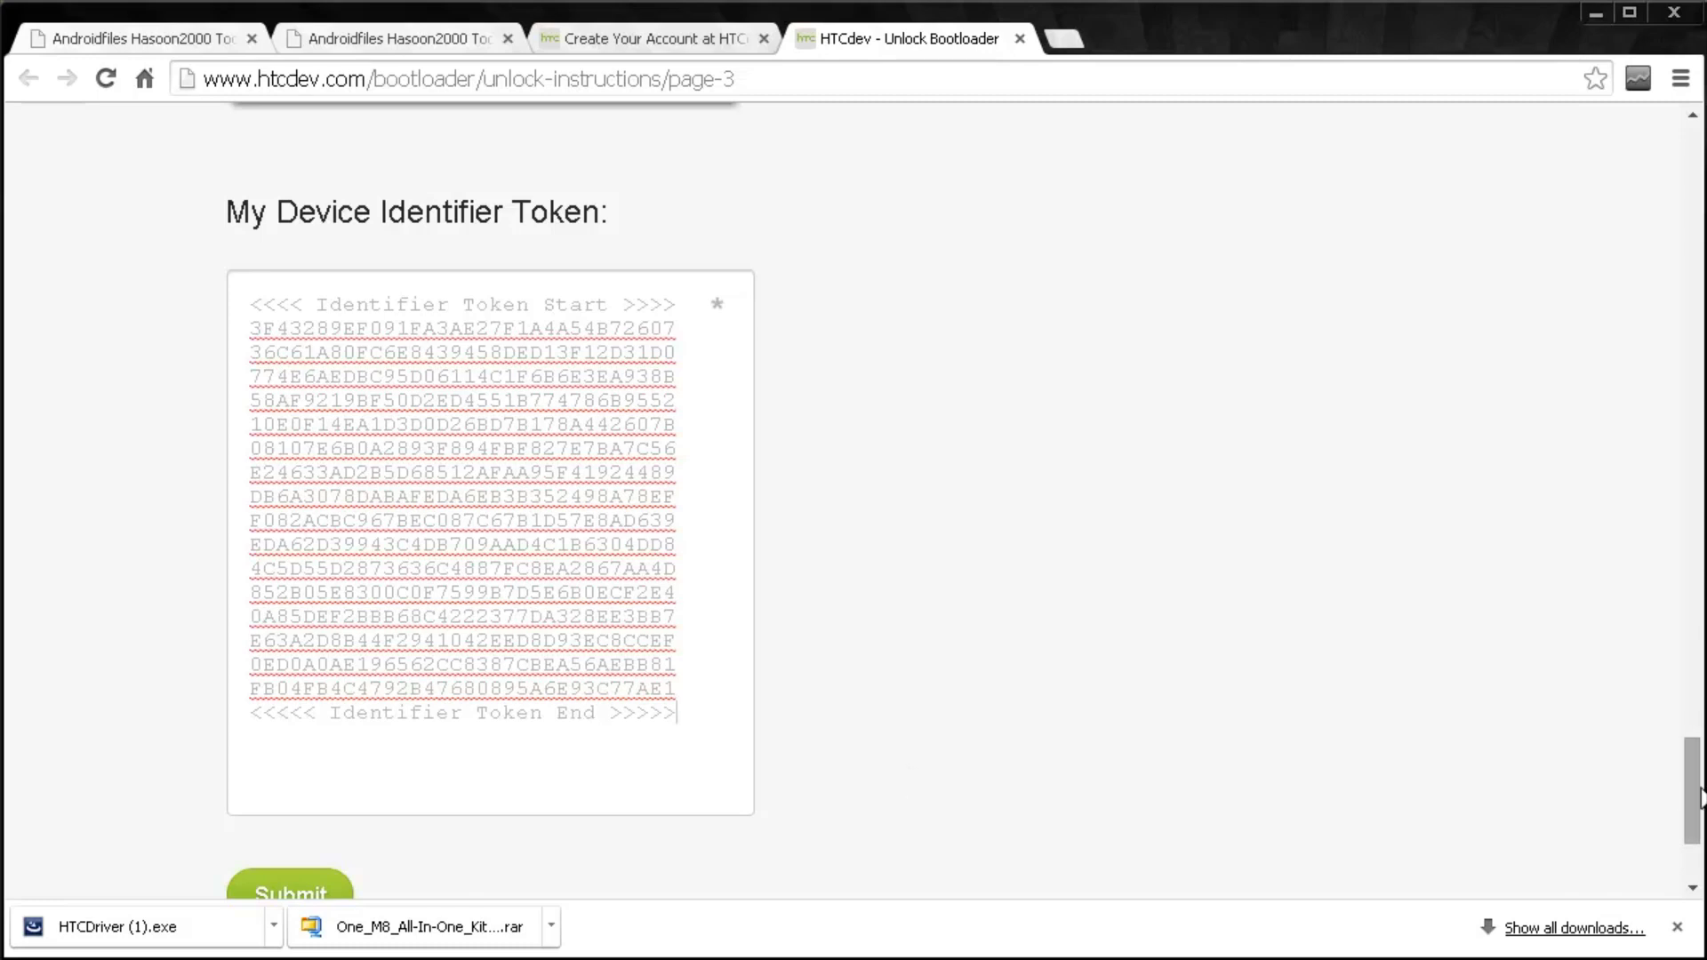
{"action": "left_click_drag", "start_coordinate": [1698, 796], "coordinate": [1698, 810]}
{"action": "left_click", "coordinate": [271, 794]}
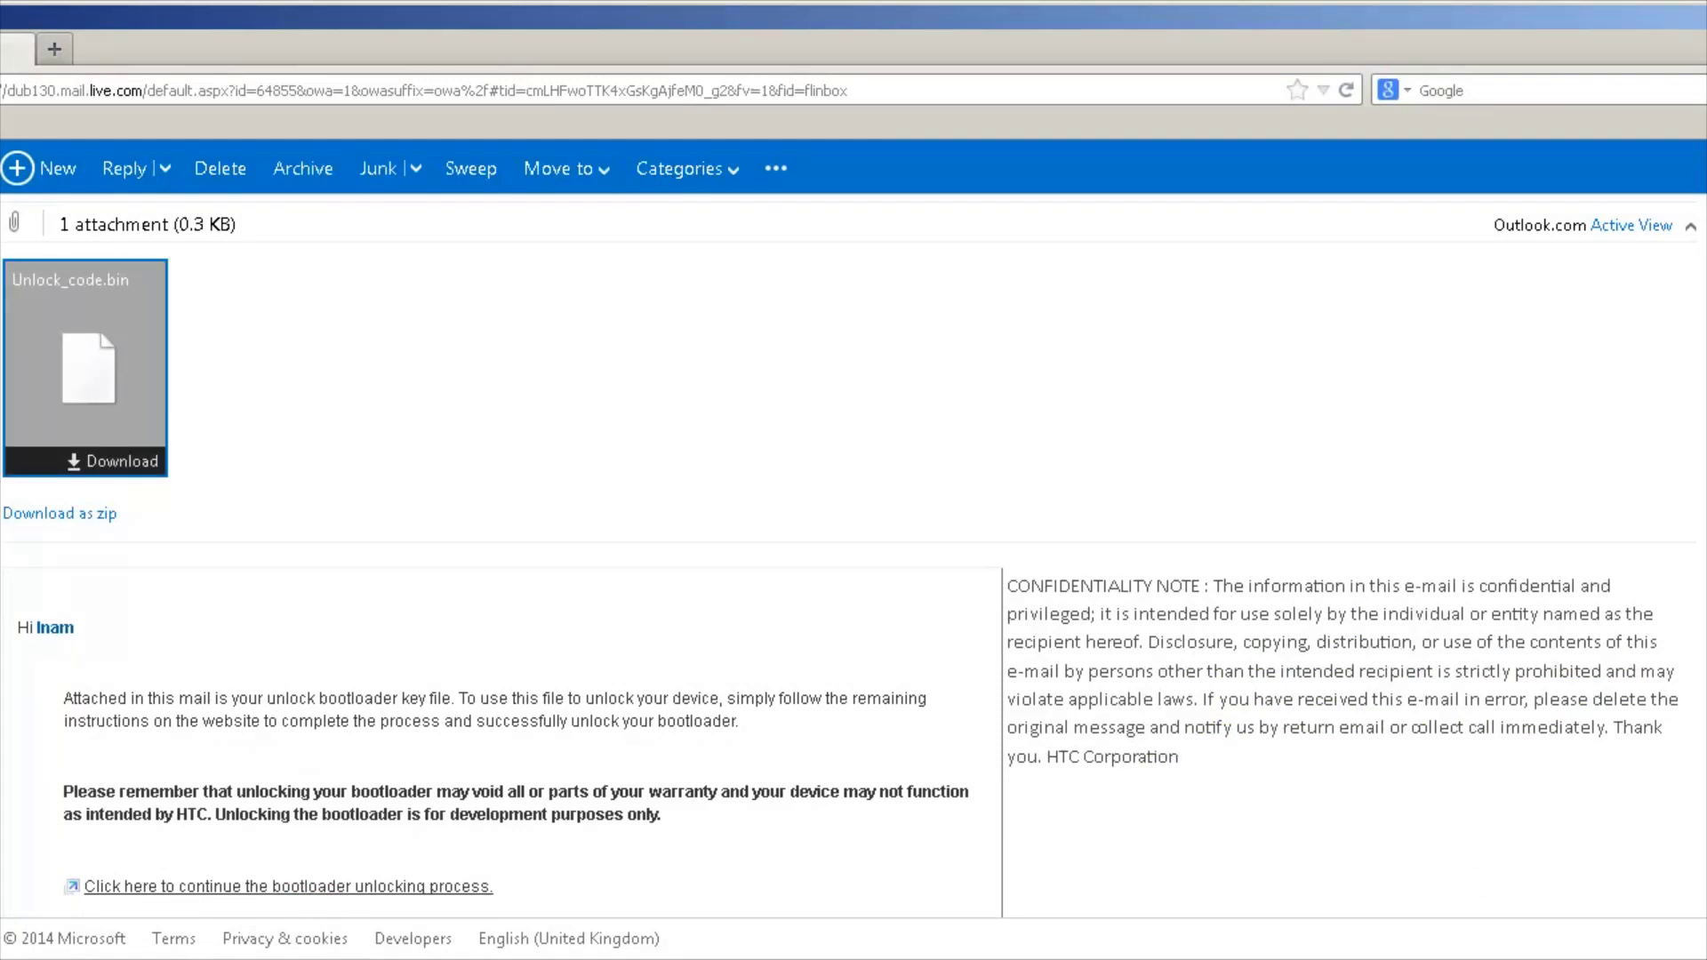
Save the Unlock_code.bin attachment from HTC's Outlook.com e-mail, then minimize the browser.
{"action": "left_click", "coordinate": [116, 460]}
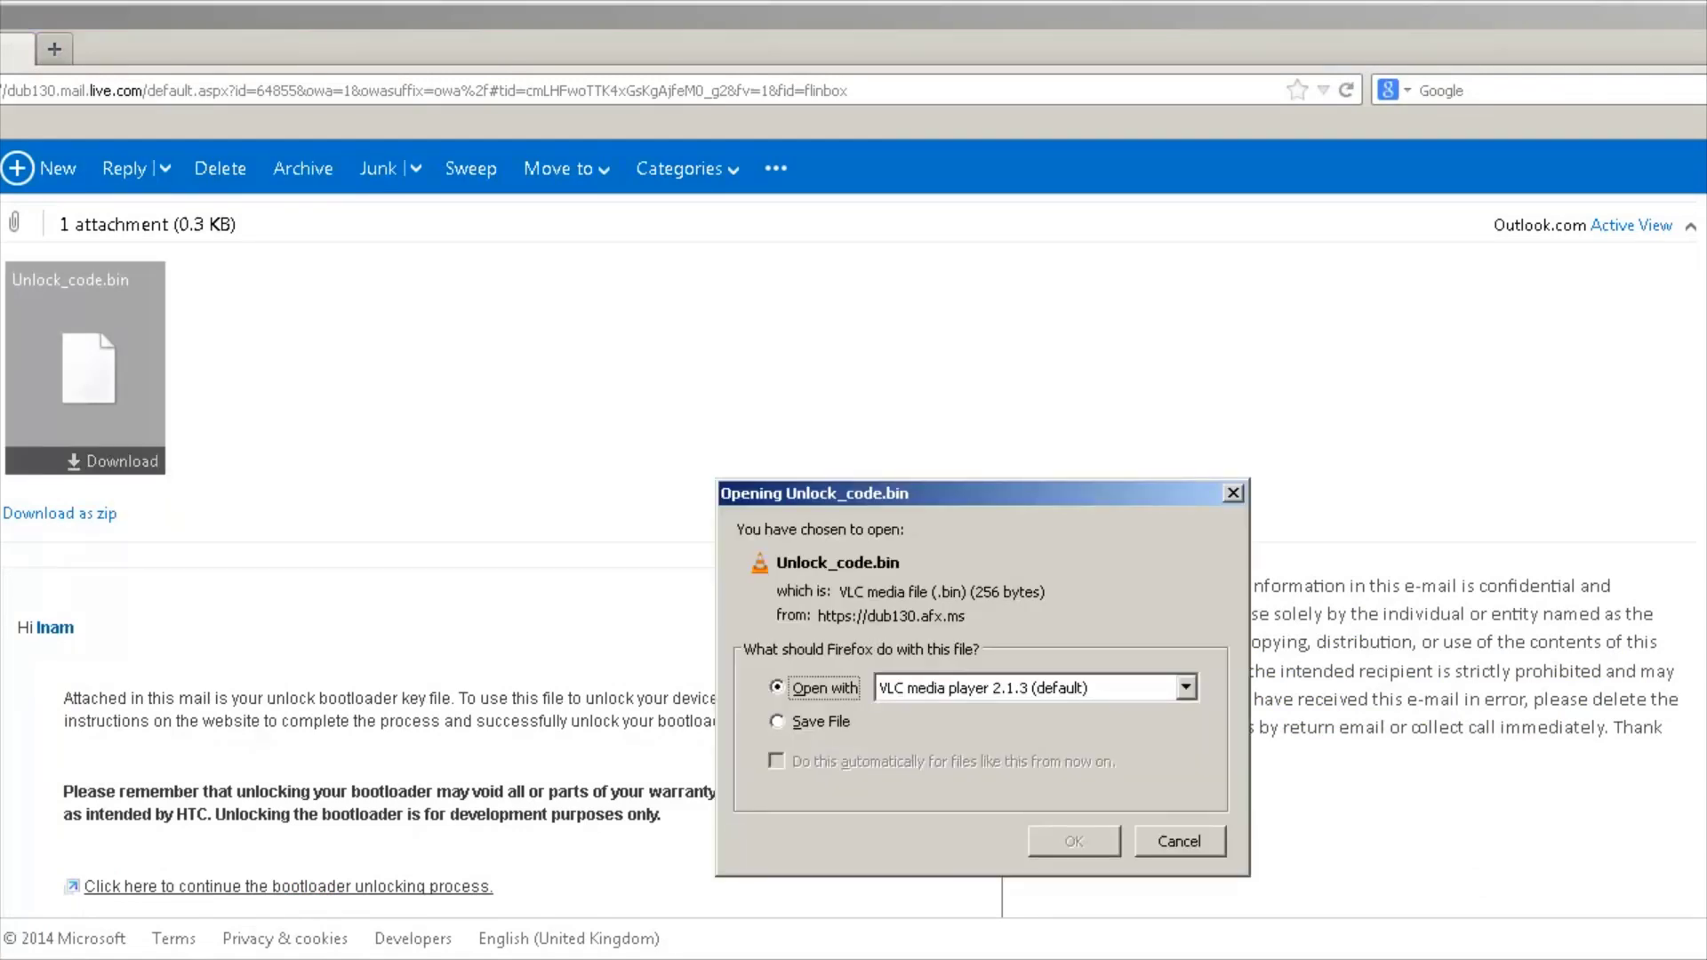
{"action": "left_click", "coordinate": [777, 721]}
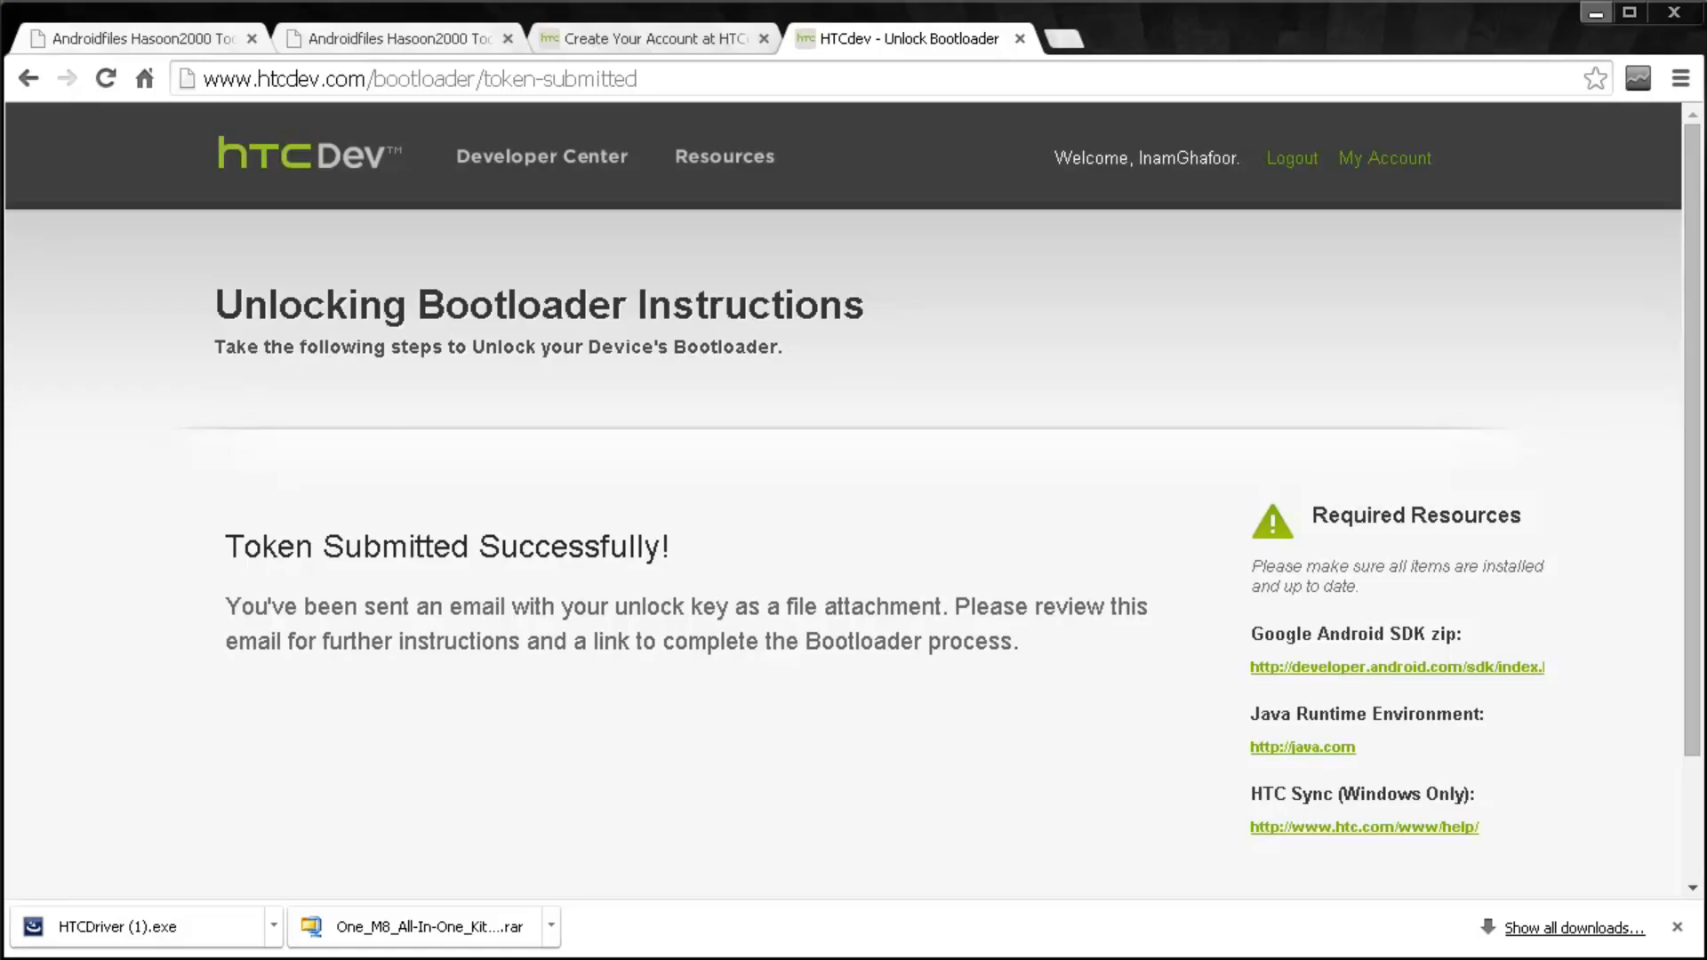
{"action": "left_click", "coordinate": [1596, 13]}
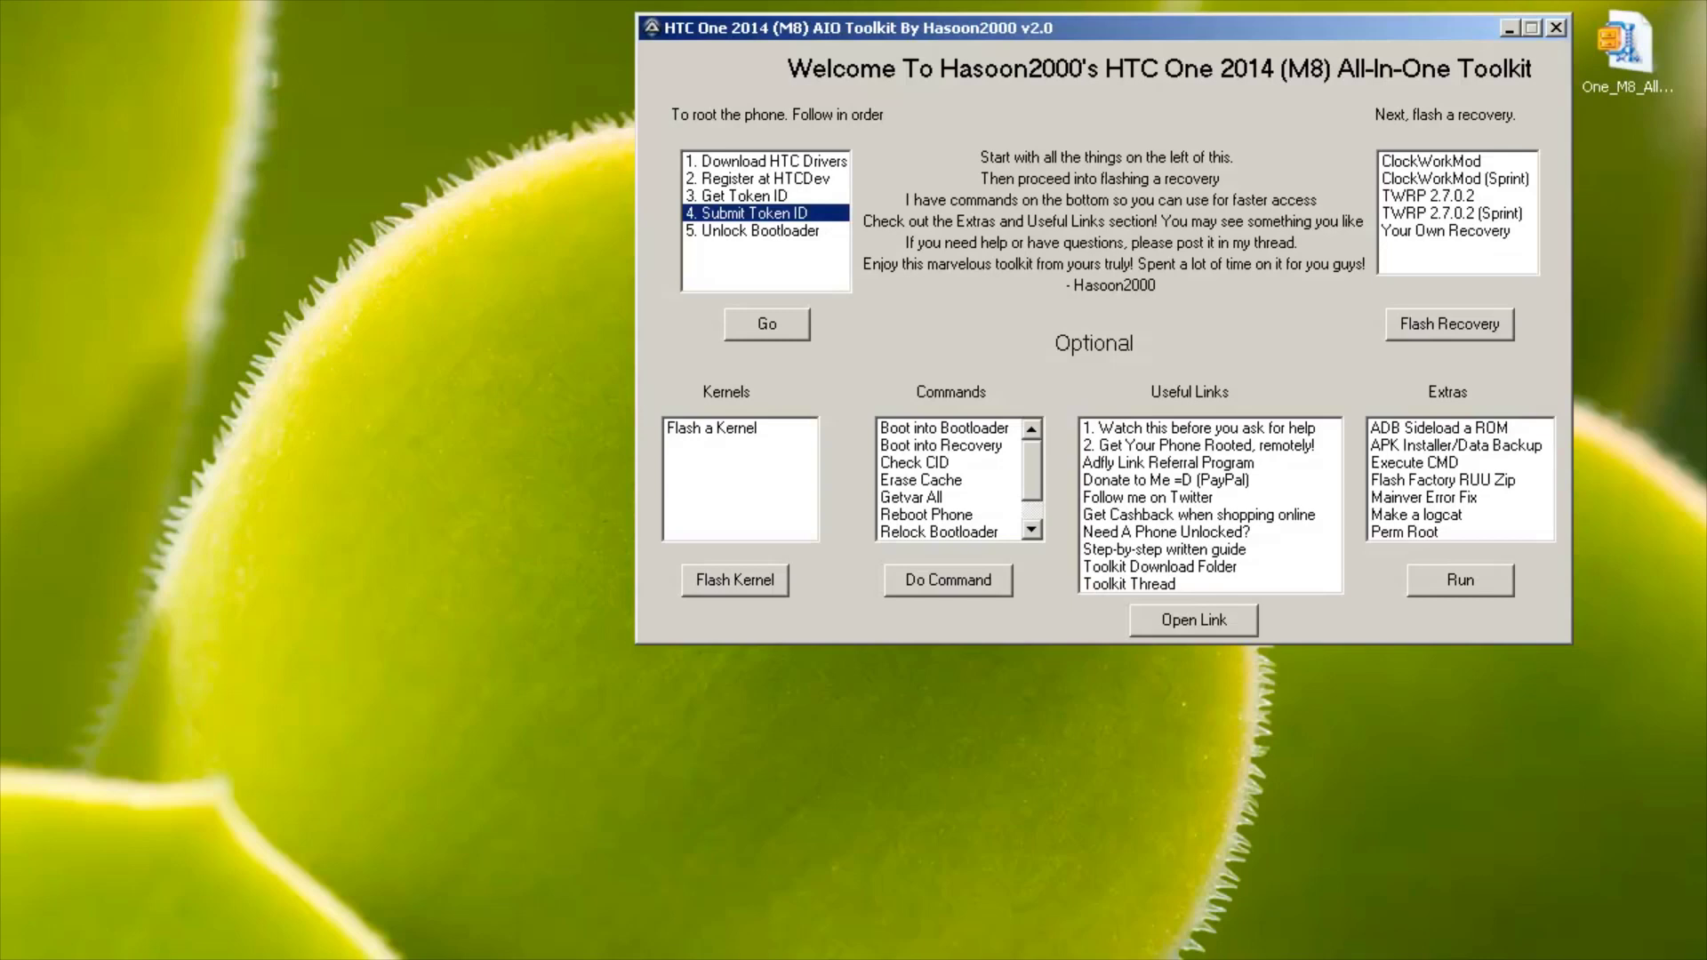
Run the toolkit's '5. Unlock Bootloader' step and acknowledge the 'Almost There' notice.
{"action": "left_click", "coordinate": [752, 230]}
{"action": "left_click", "coordinate": [766, 324]}
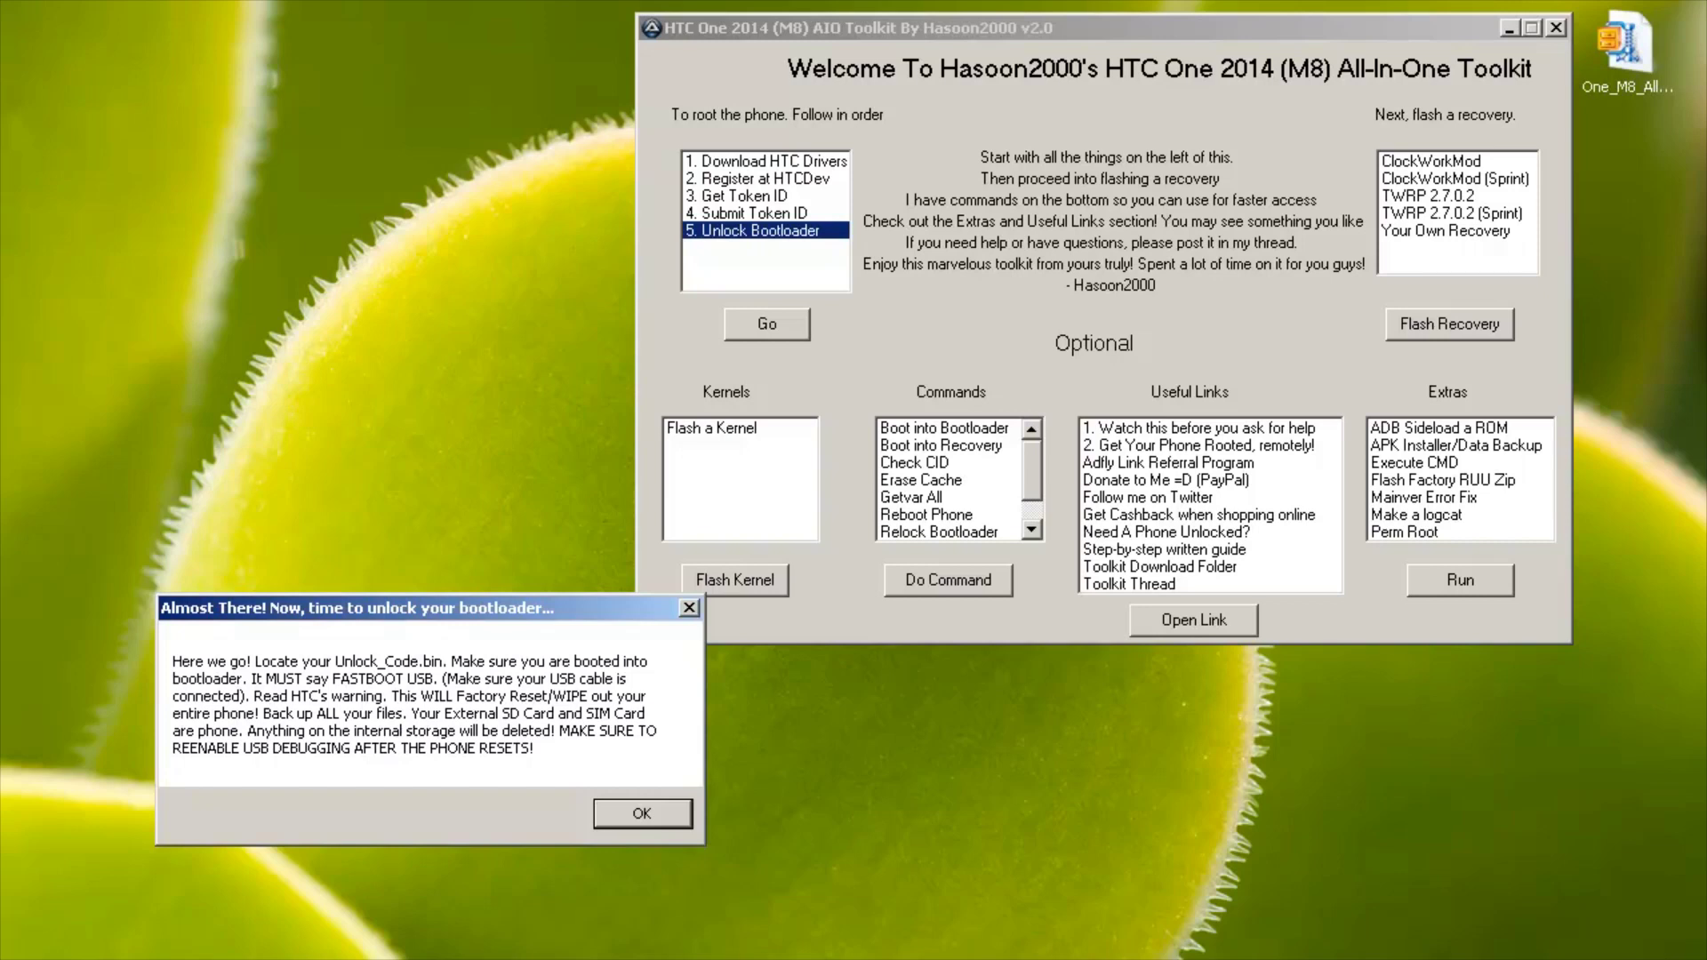
{"action": "left_click", "coordinate": [642, 813]}
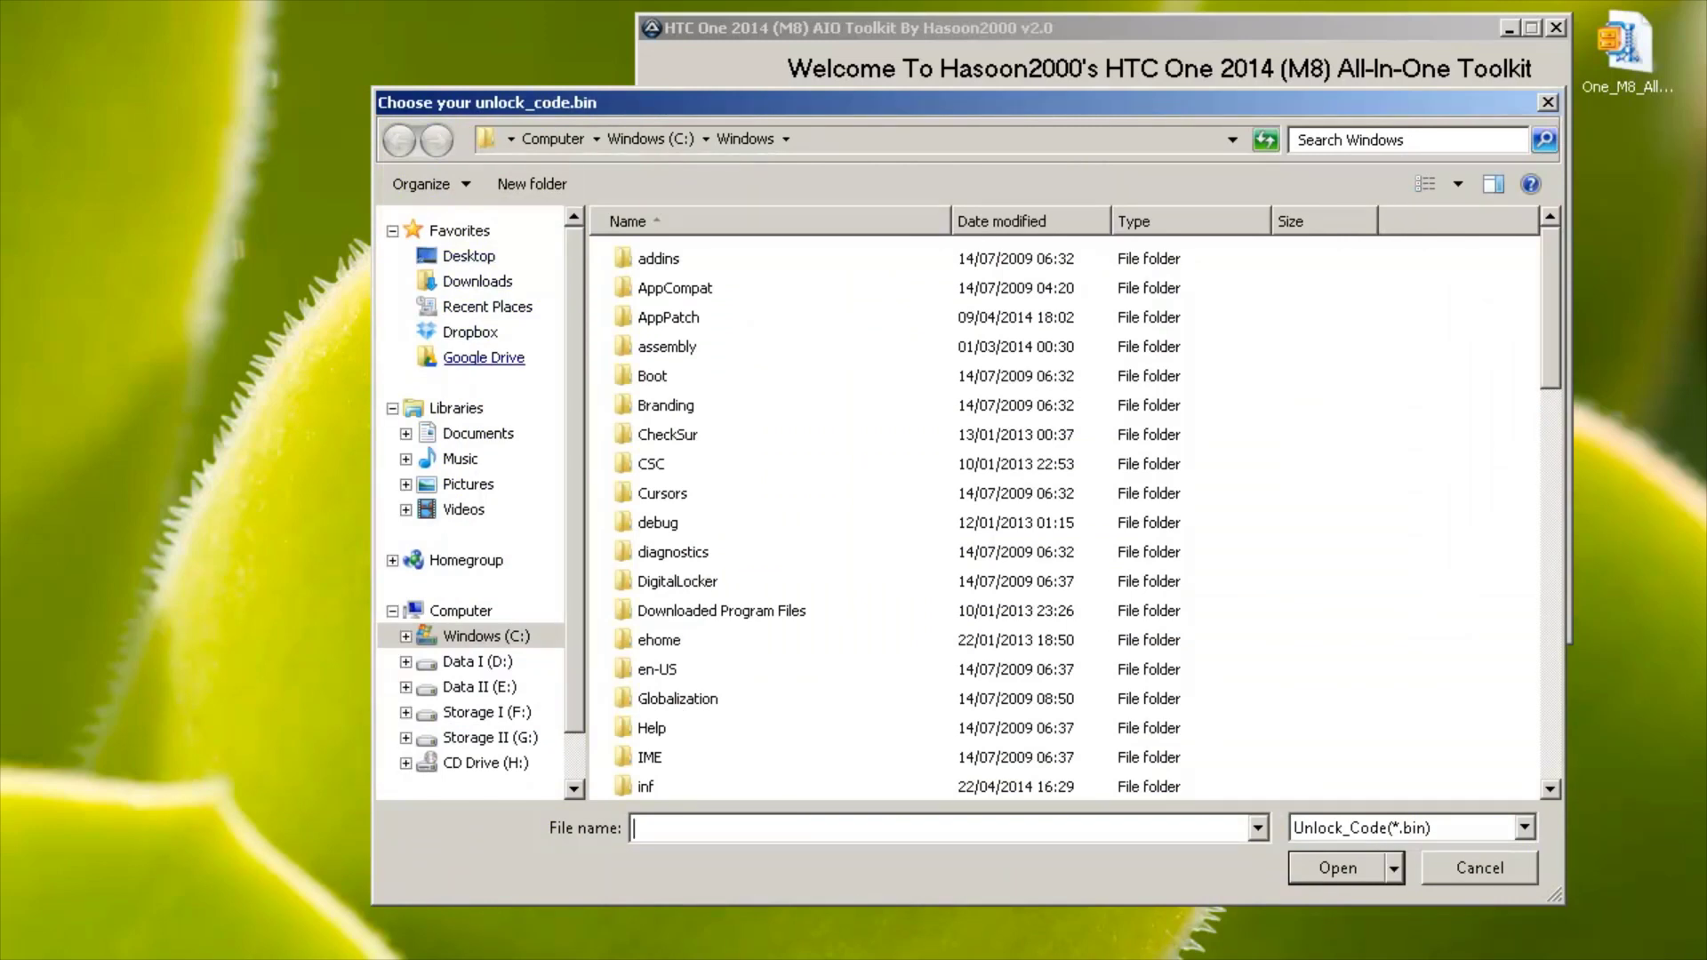
Choose Unlock_code.bin from the root of Windows (C:) to send the unlock token.
{"action": "left_click", "coordinate": [486, 636]}
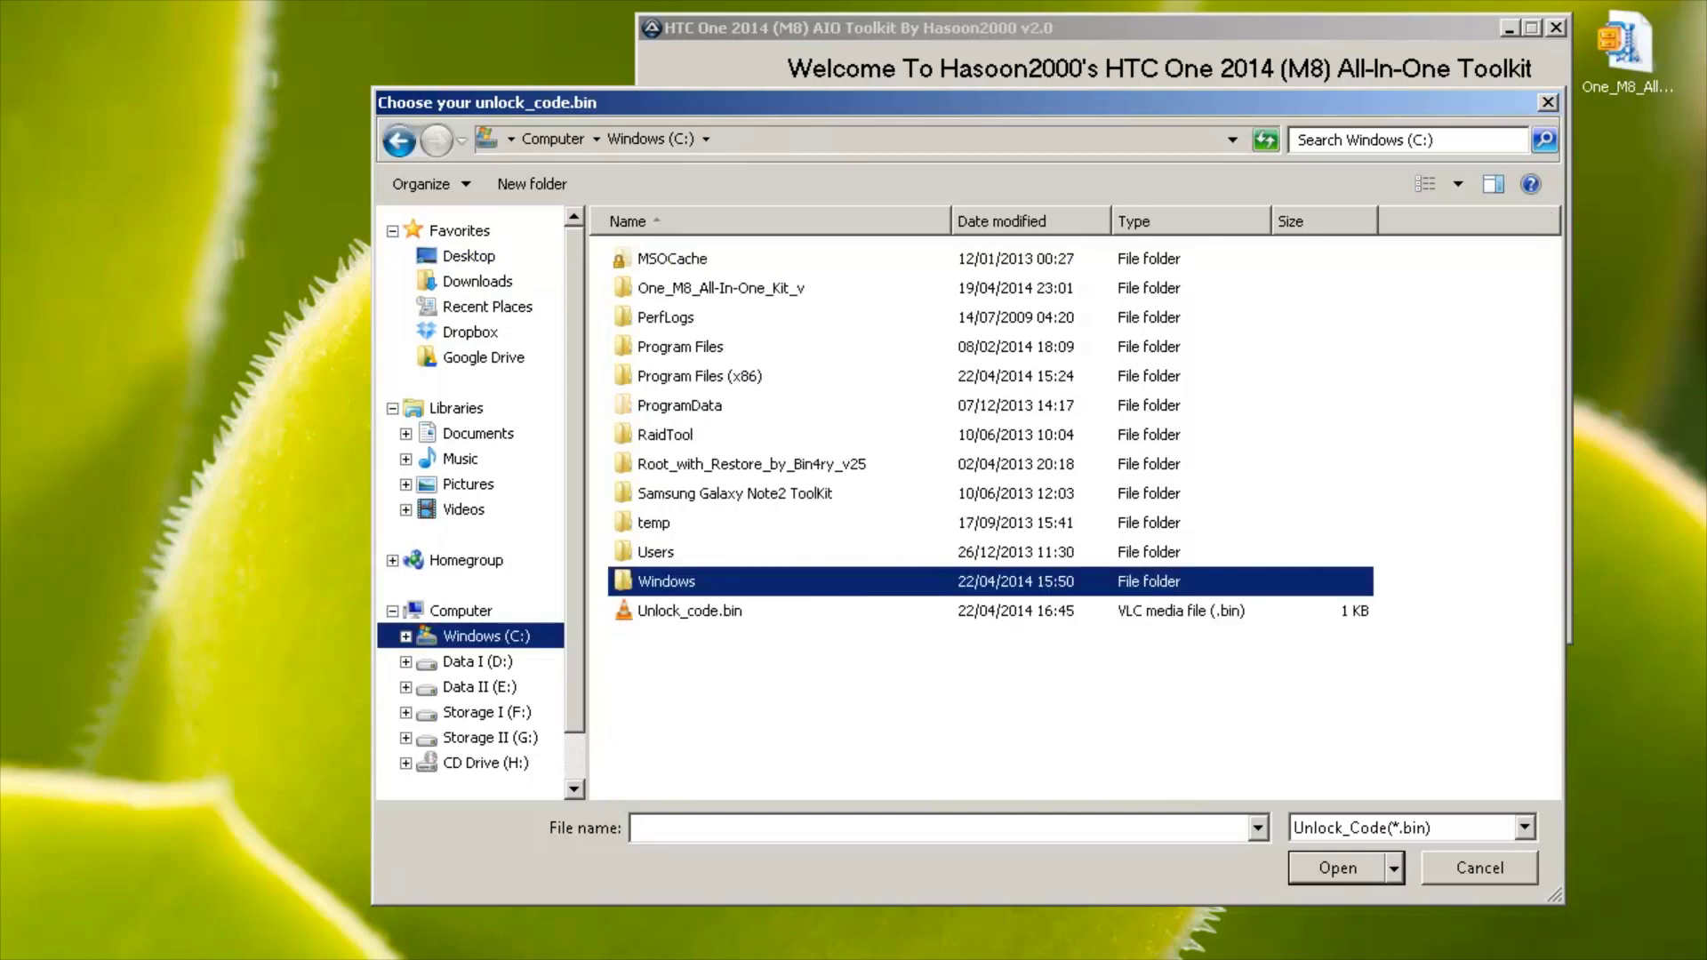
{"action": "left_click", "coordinate": [689, 611]}
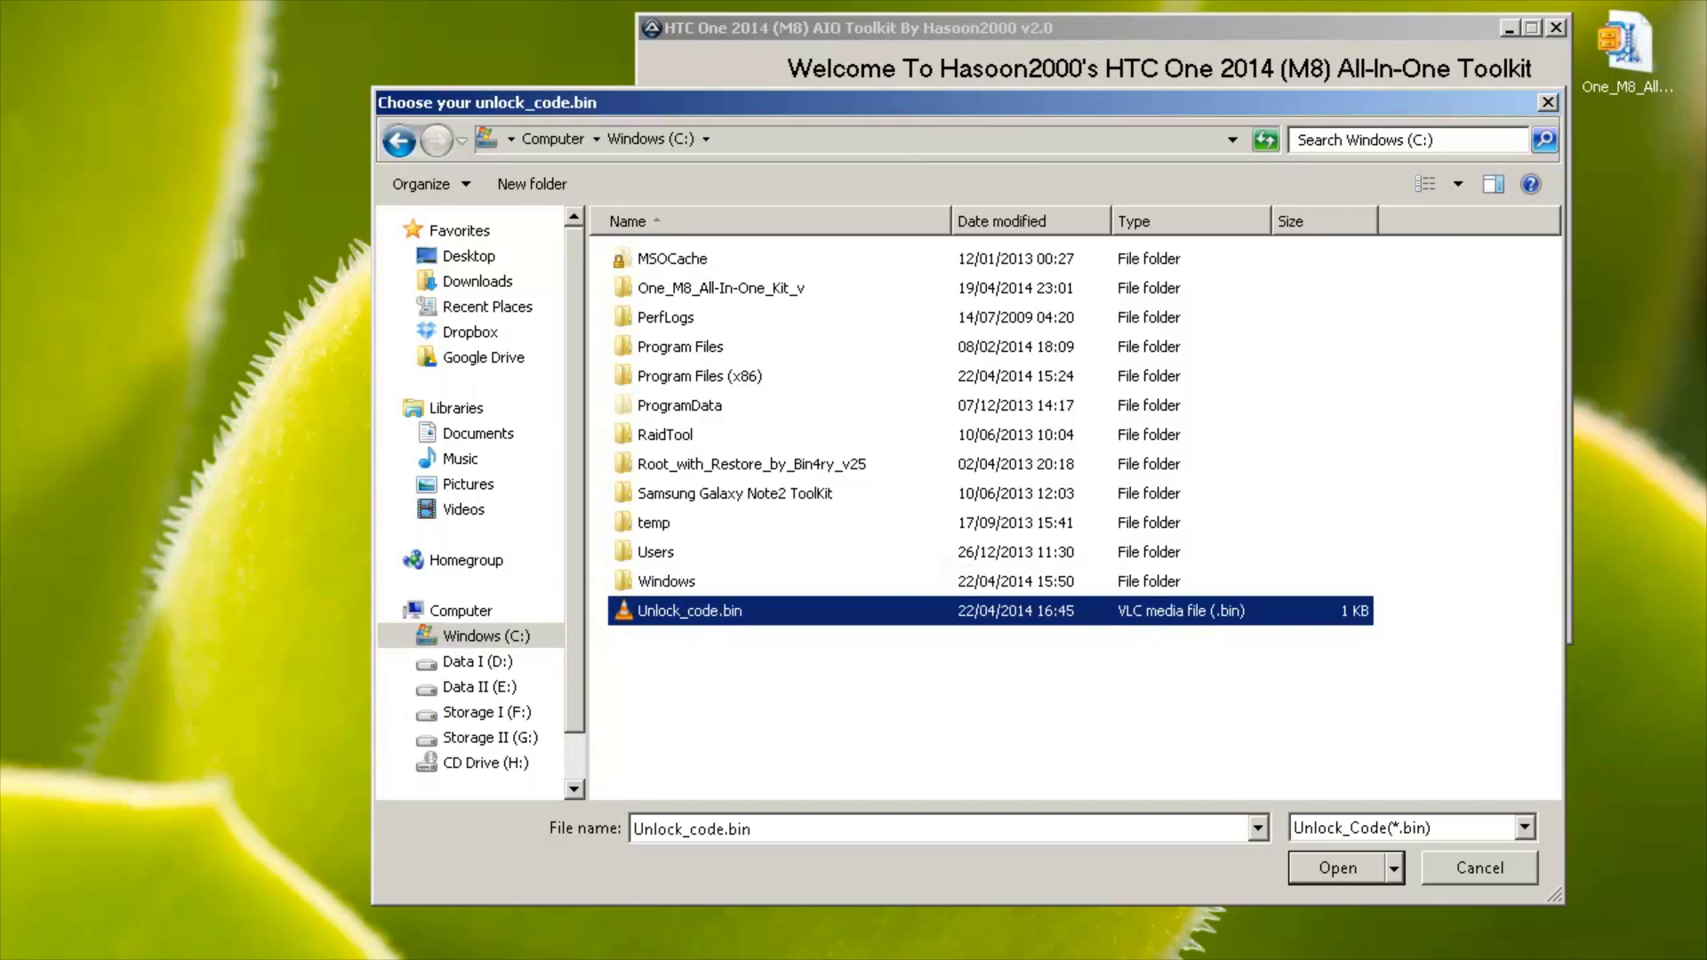
{"action": "key", "text": "Return"}
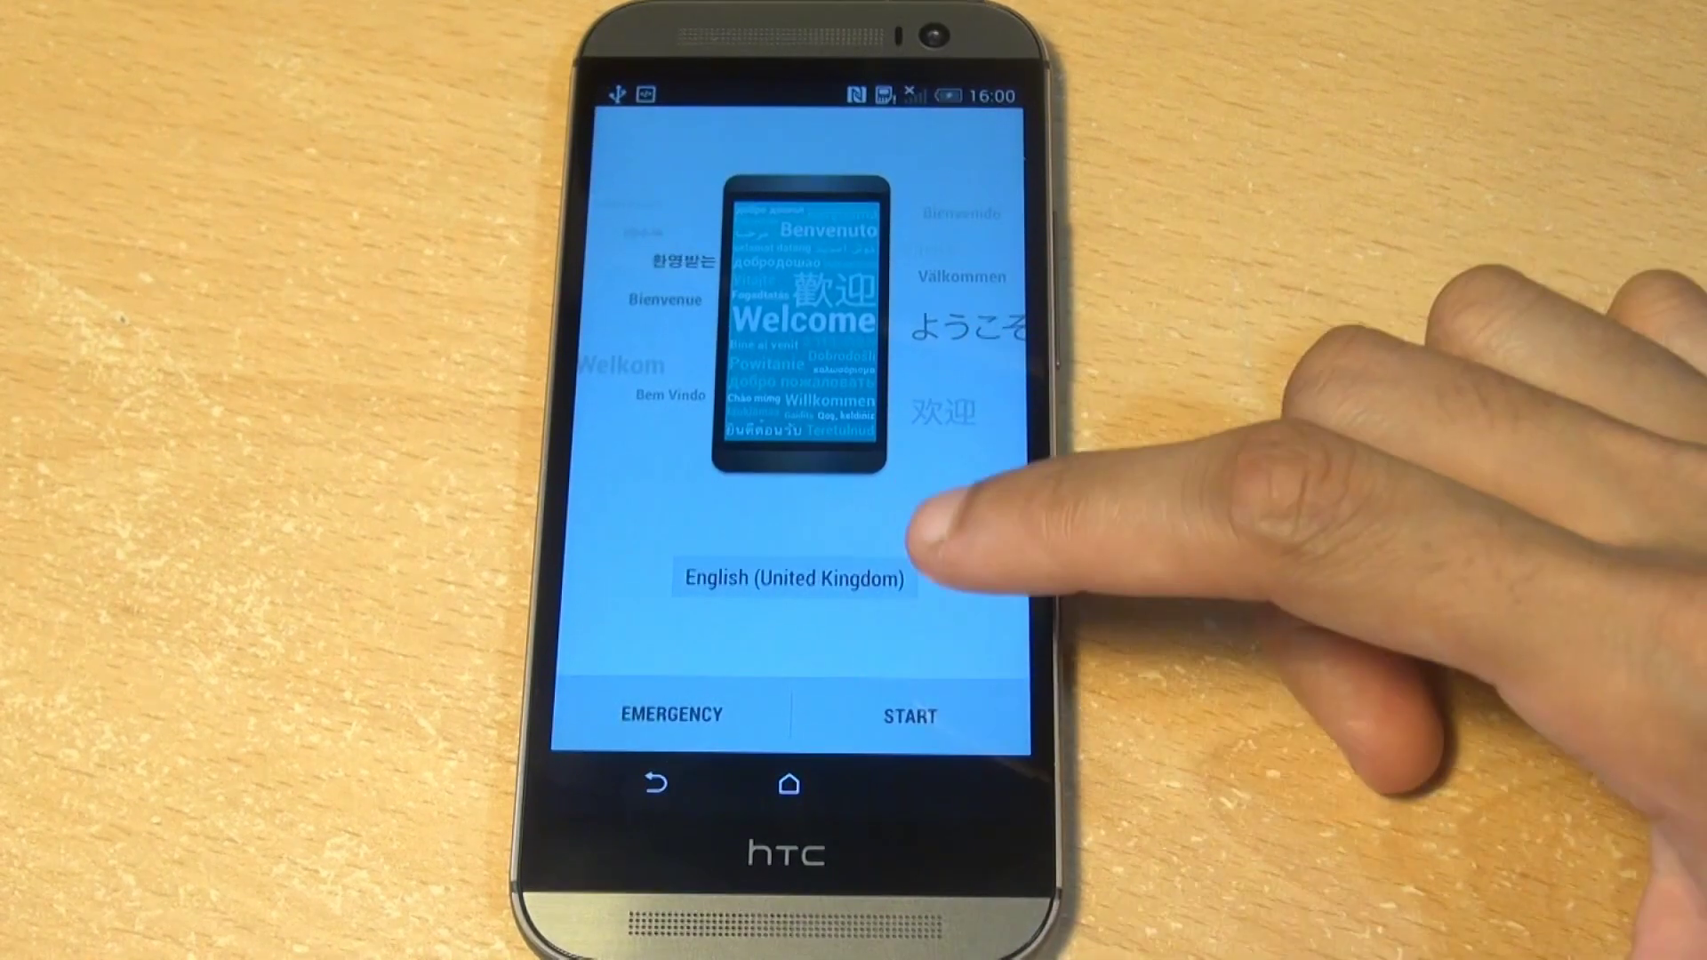
Start phone setup from the Welcome screen and continue past Internet access setup.
{"action": "left_click", "coordinate": [911, 711]}
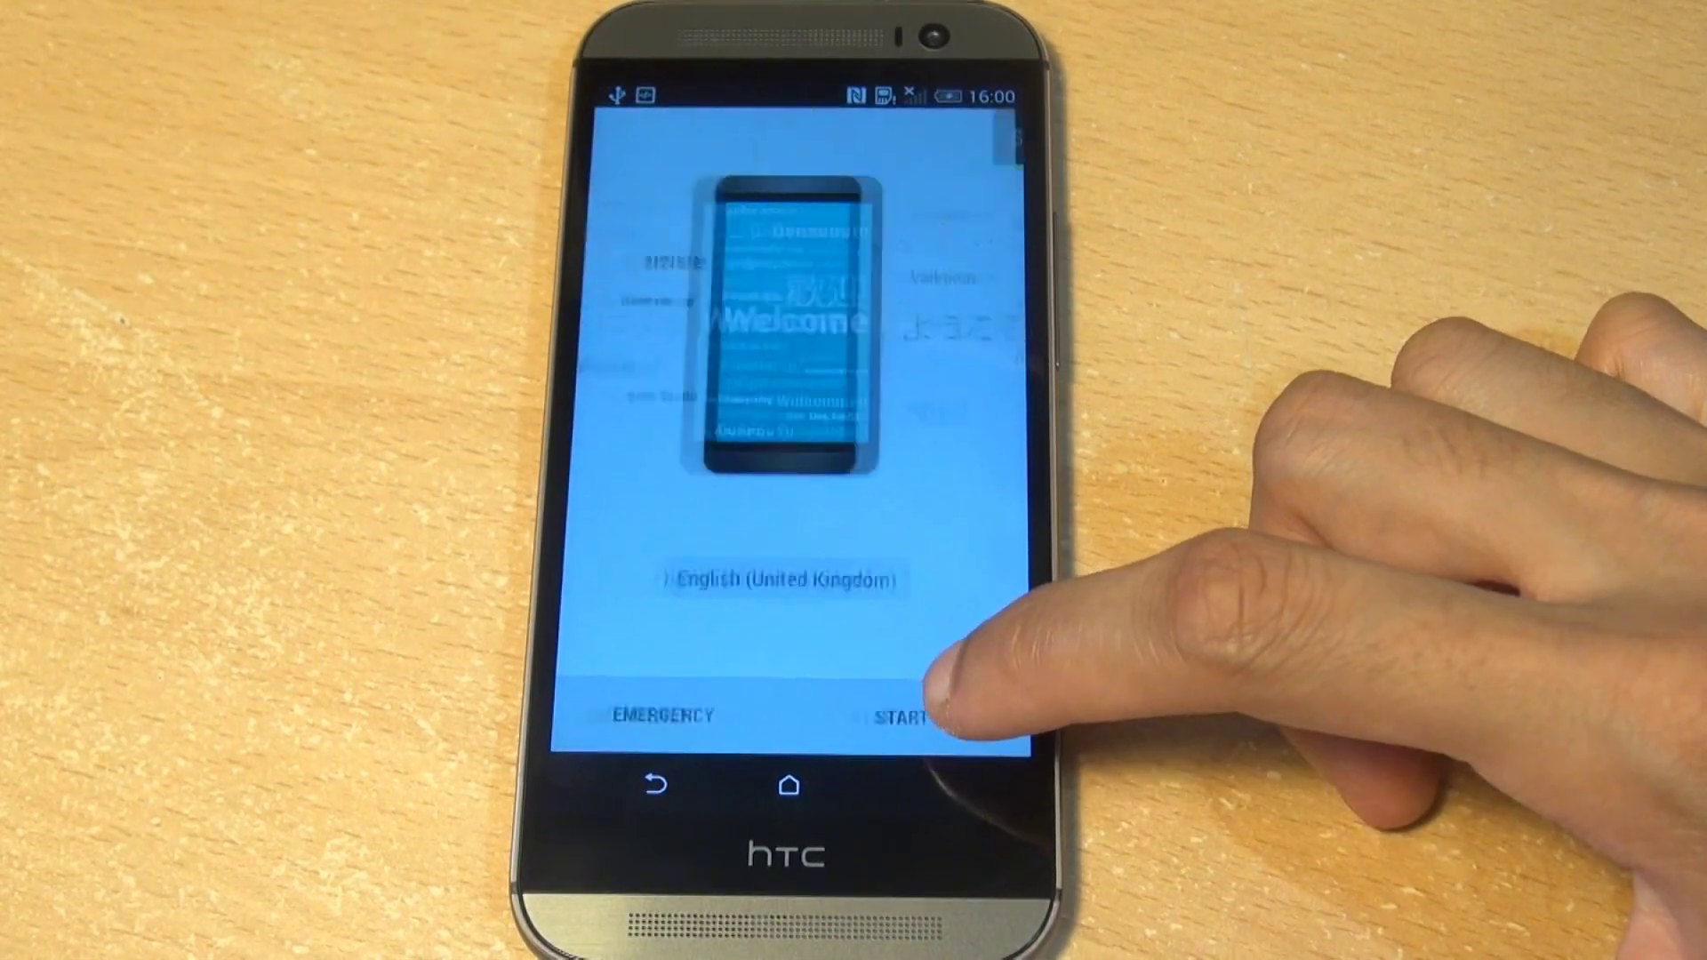
{"action": "left_click", "coordinate": [925, 715]}
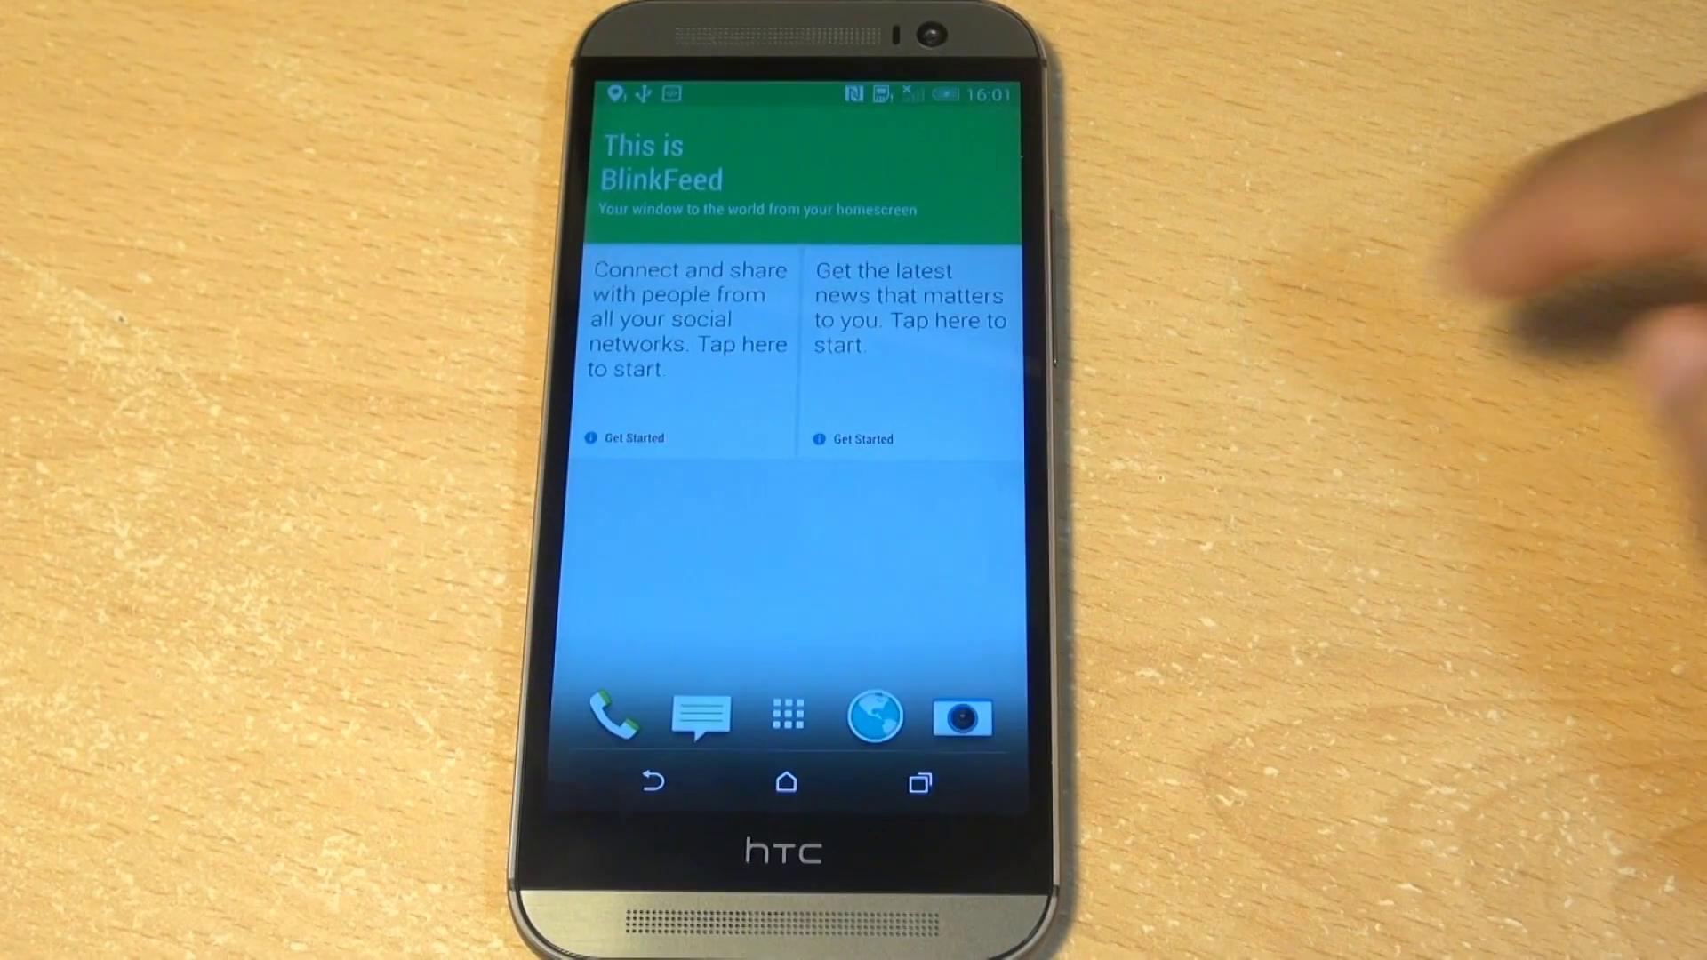
Unlock developer mode by tapping Build number under Settings > About > Software information > More.
{"action": "left_click_drag", "start_coordinate": [889, 373], "coordinate": [587, 373]}
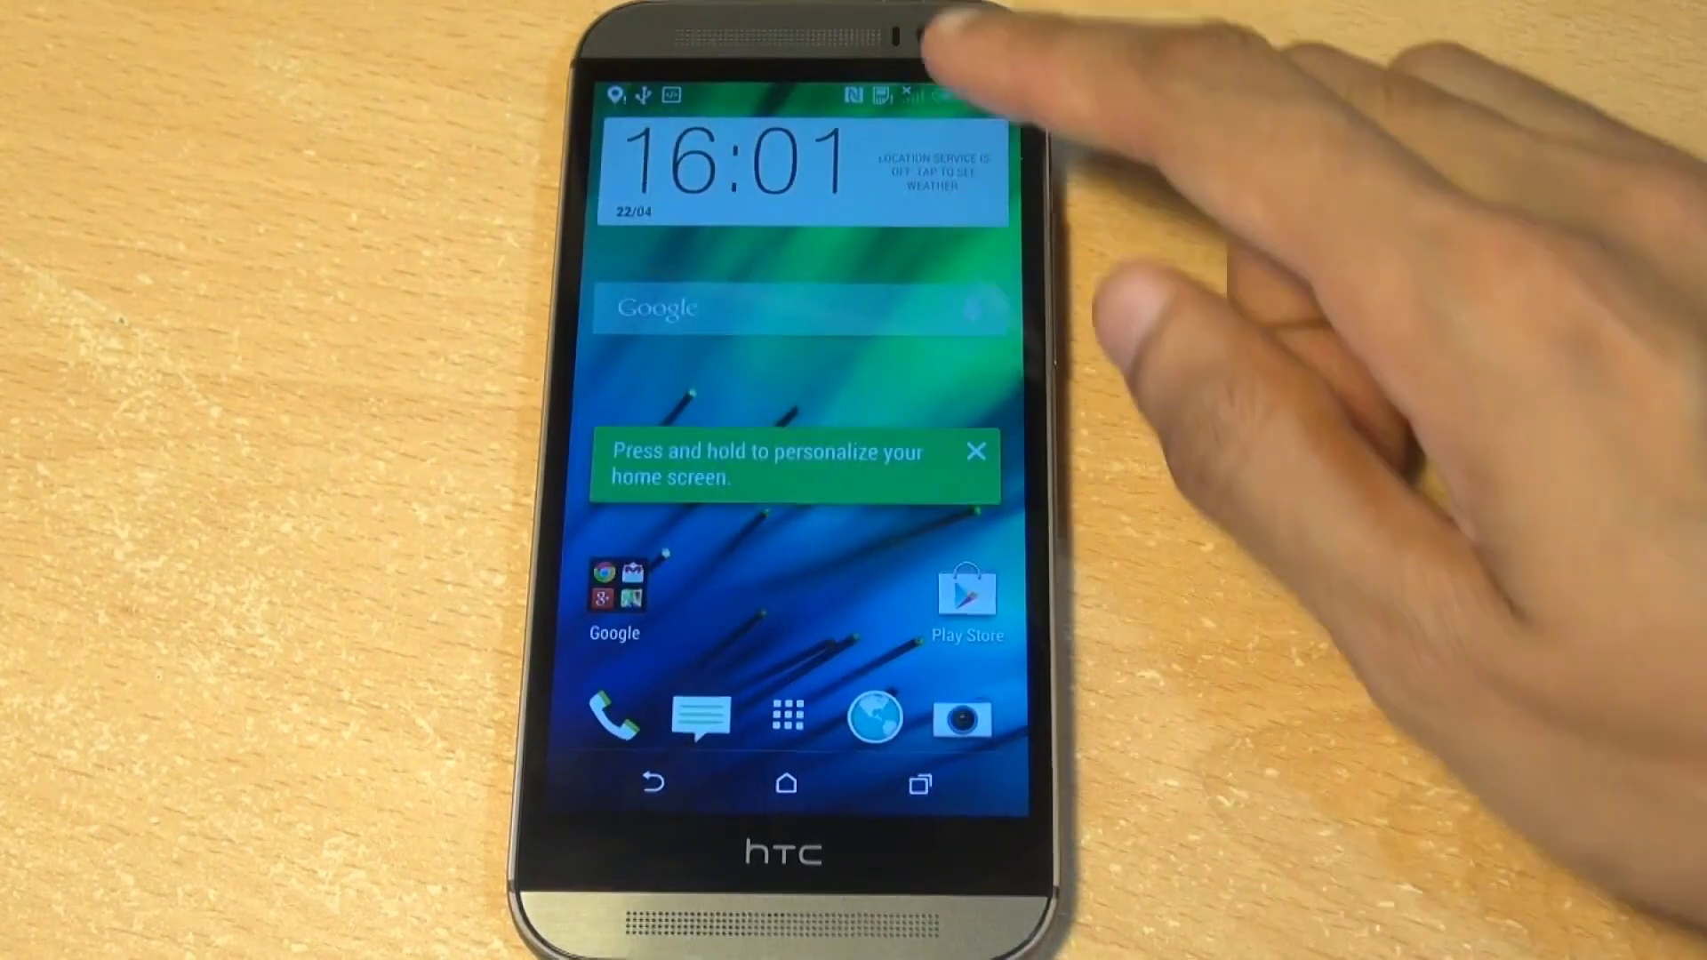
{"action": "left_click_drag", "start_coordinate": [889, 84], "coordinate": [889, 445]}
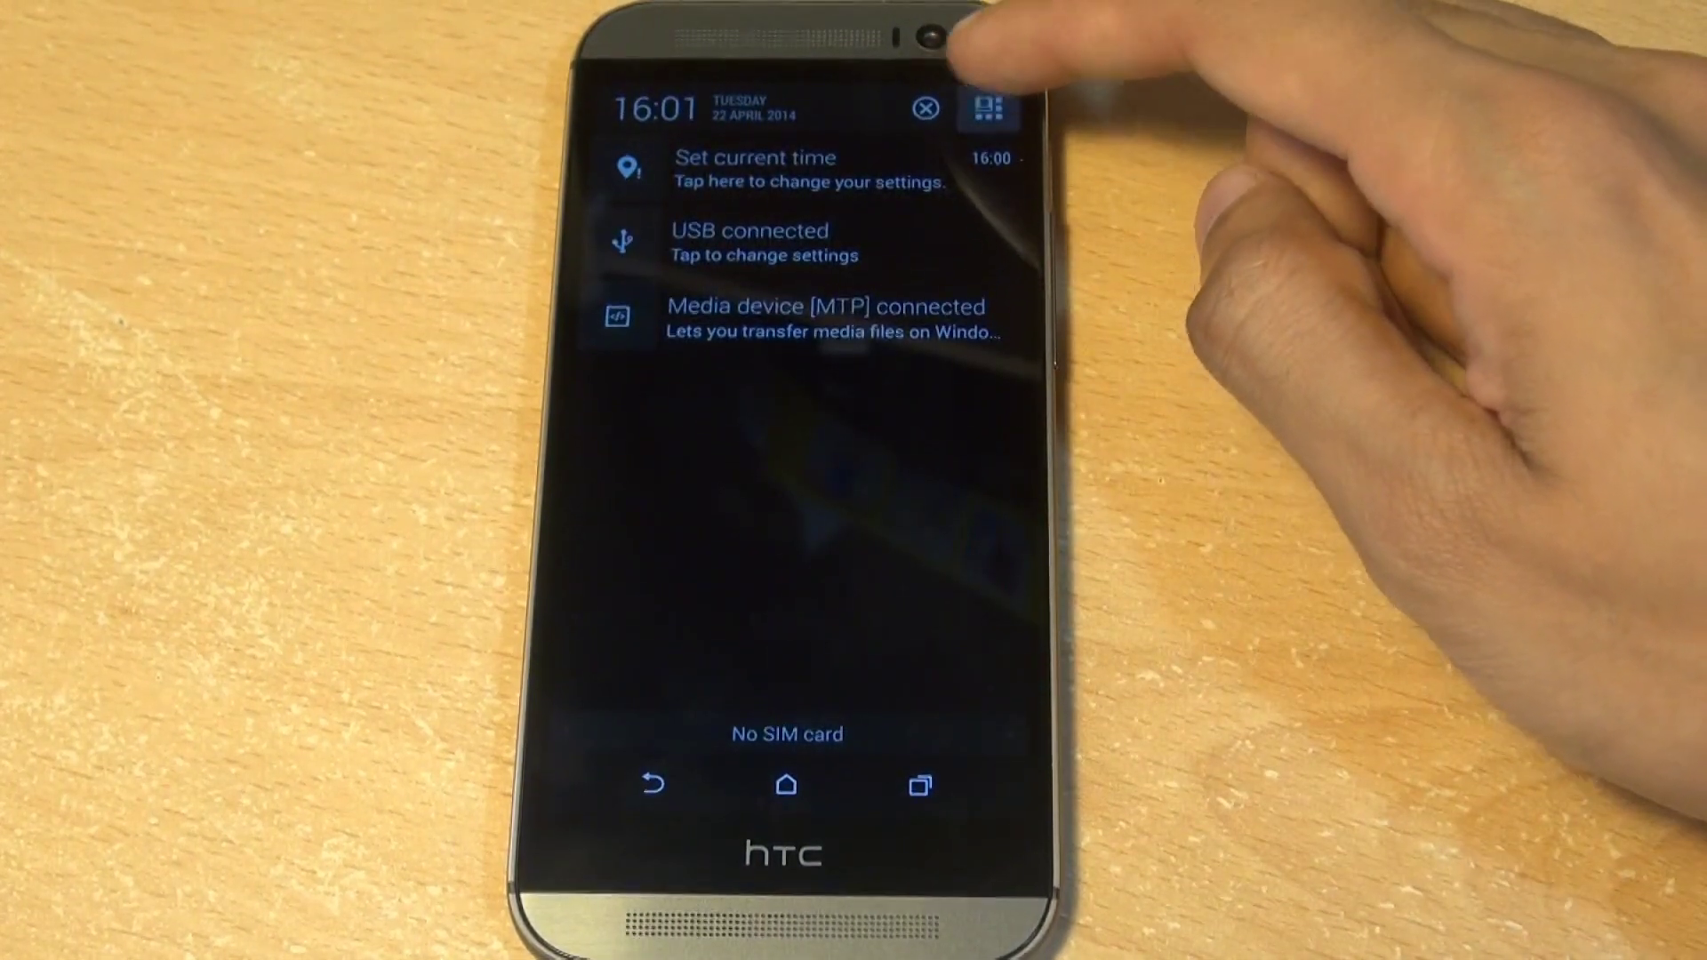
{"action": "left_click", "coordinate": [992, 105]}
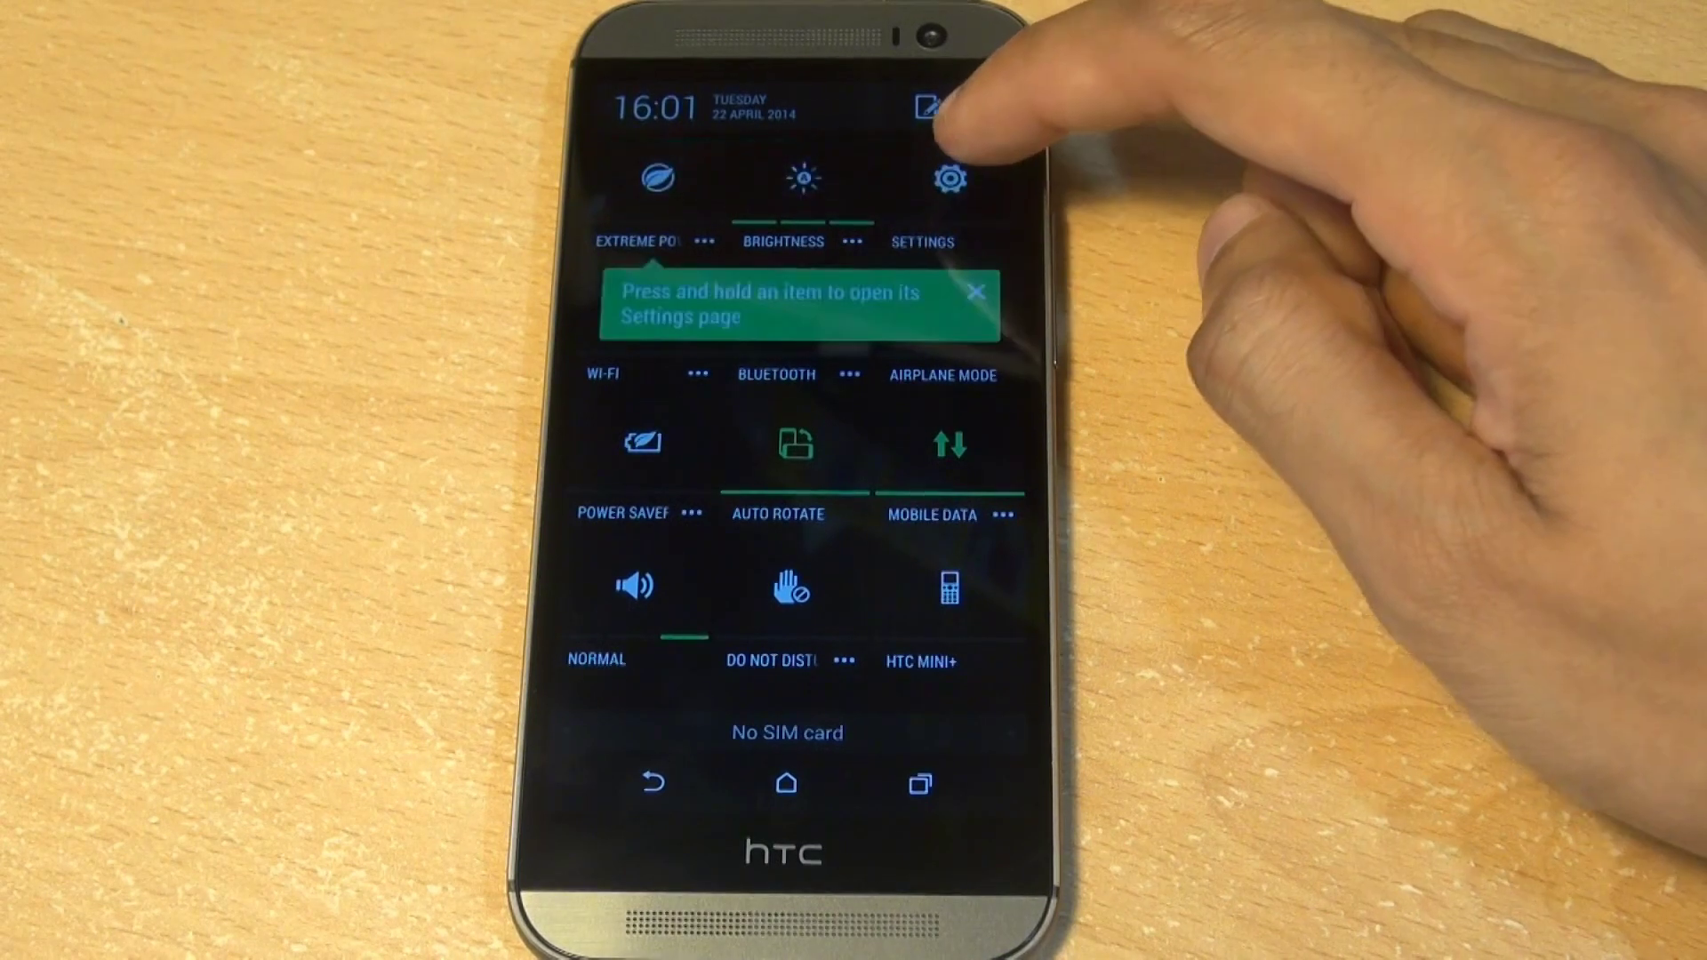
{"action": "left_click", "coordinate": [950, 178]}
{"action": "scroll", "coordinate": [889, 400], "scroll_direction": "down", "scroll_amount": 10}
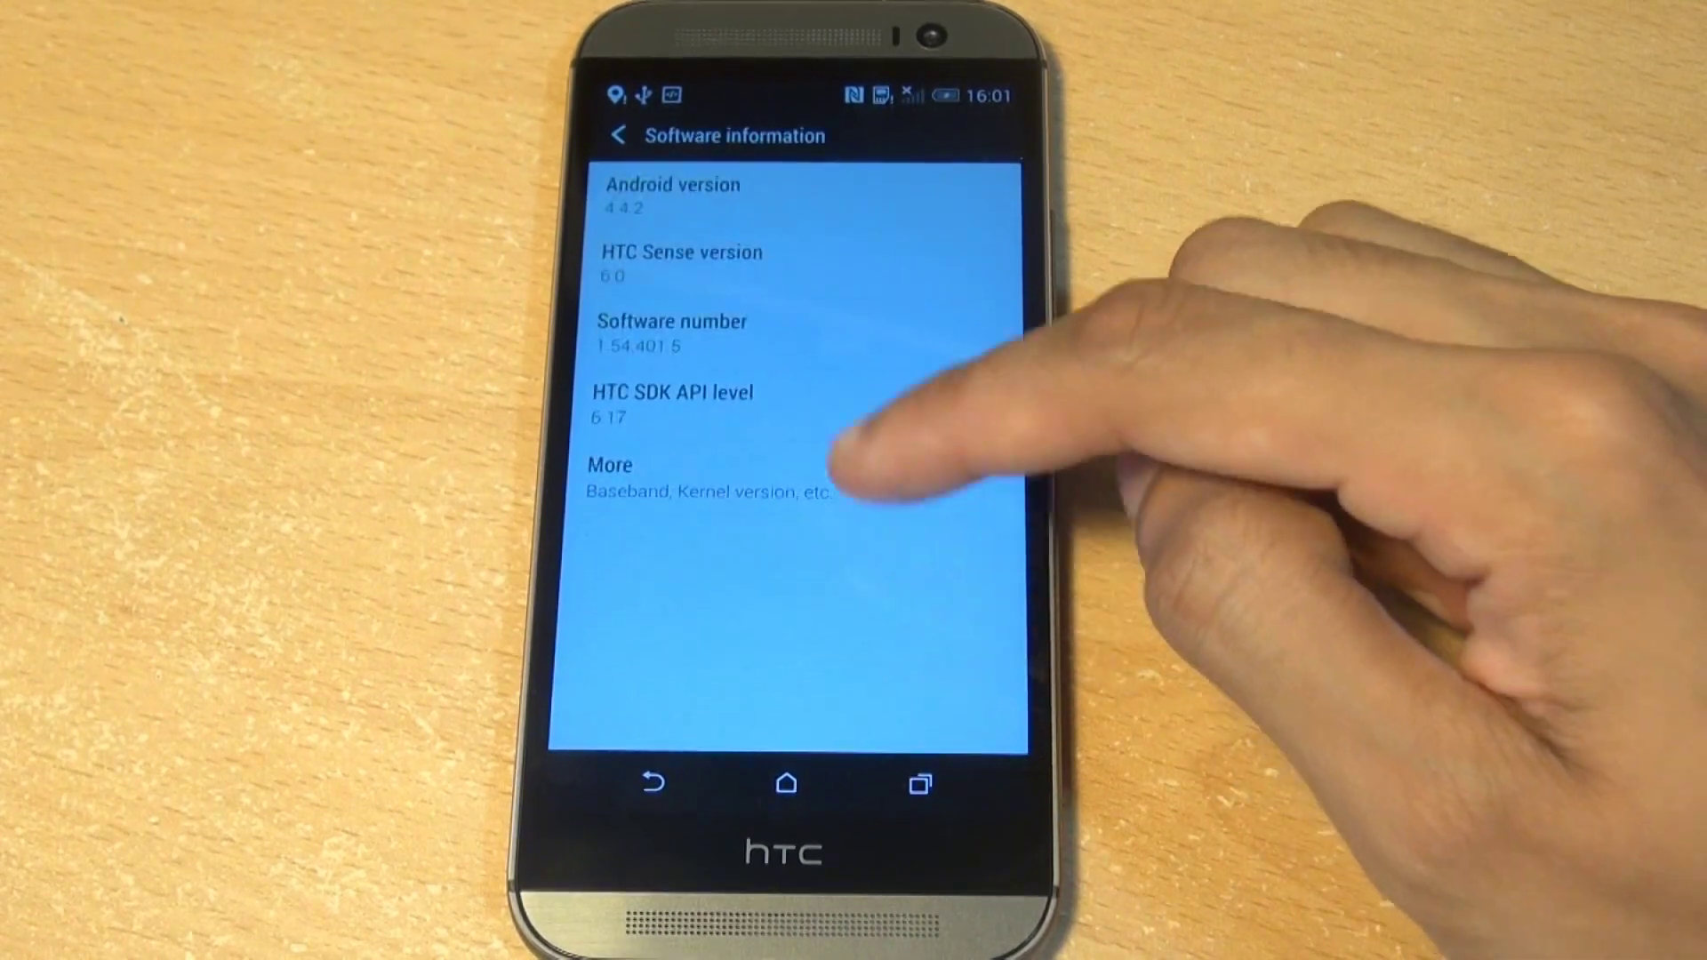
{"action": "left_click", "coordinate": [801, 476]}
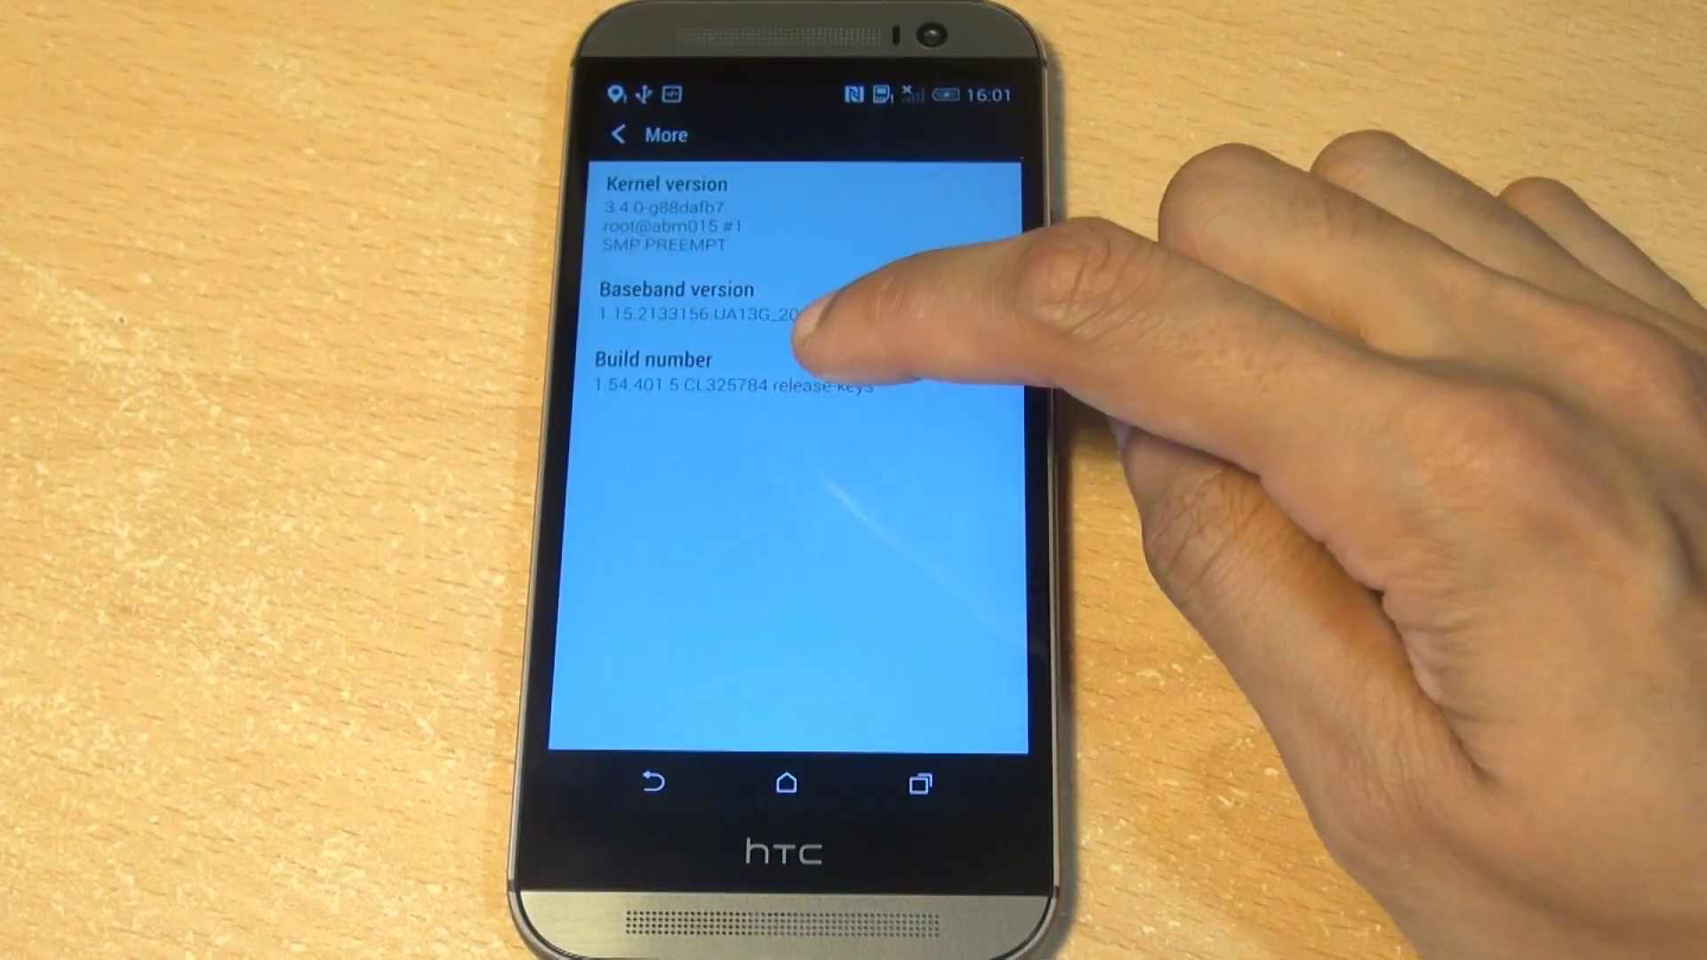
{"action": "left_click", "coordinate": [845, 364]}
{"action": "left_click", "coordinate": [854, 364]}
{"action": "left_click", "coordinate": [854, 364]}
{"action": "left_click", "coordinate": [853, 365]}
{"action": "left_click", "coordinate": [858, 365]}
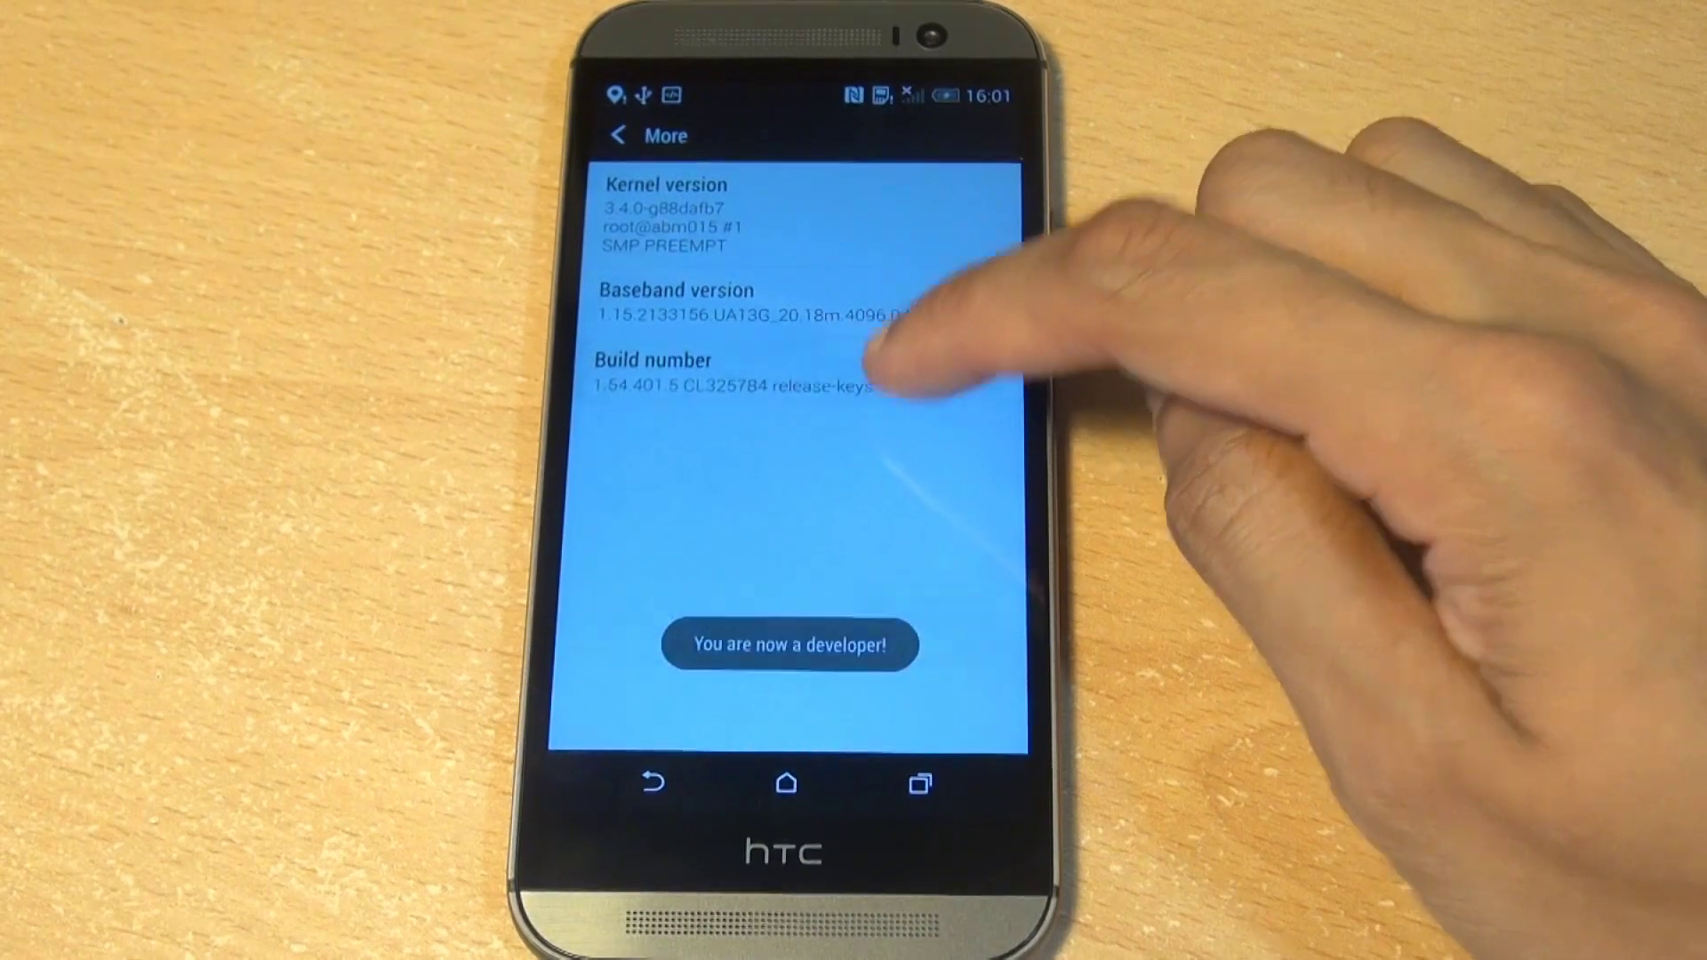
Enable USB debugging in Developer options, confirm it, and return to the home screen.
{"action": "left_click", "coordinate": [653, 782]}
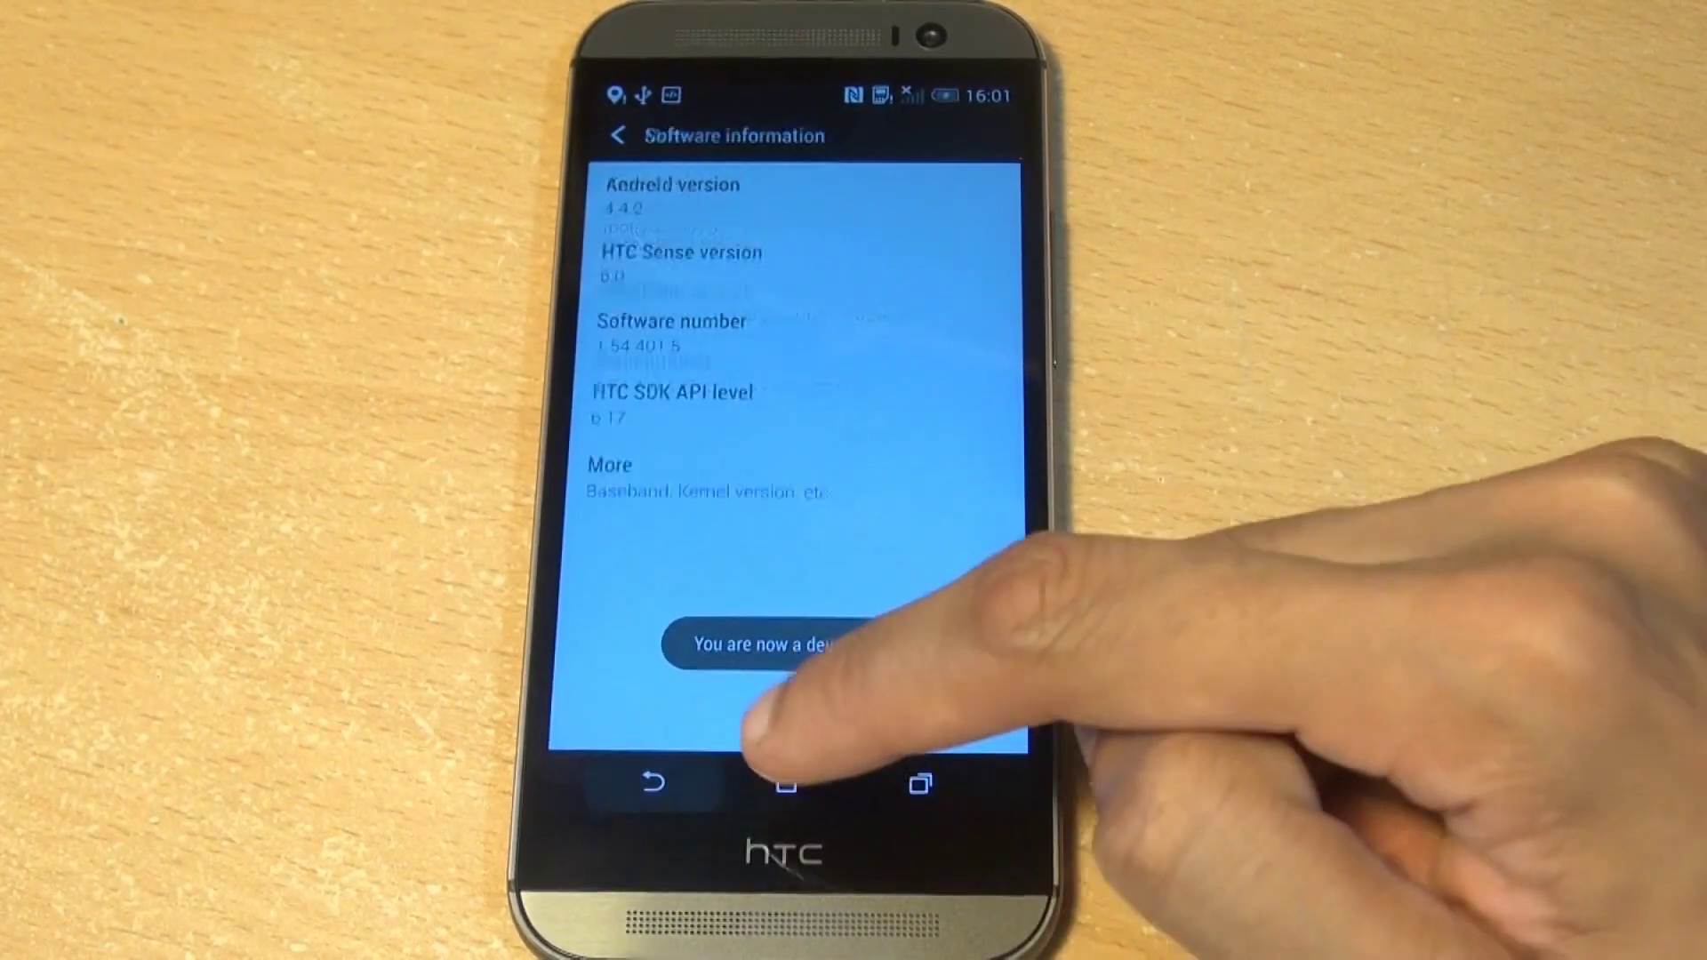
{"action": "left_click", "coordinate": [653, 782]}
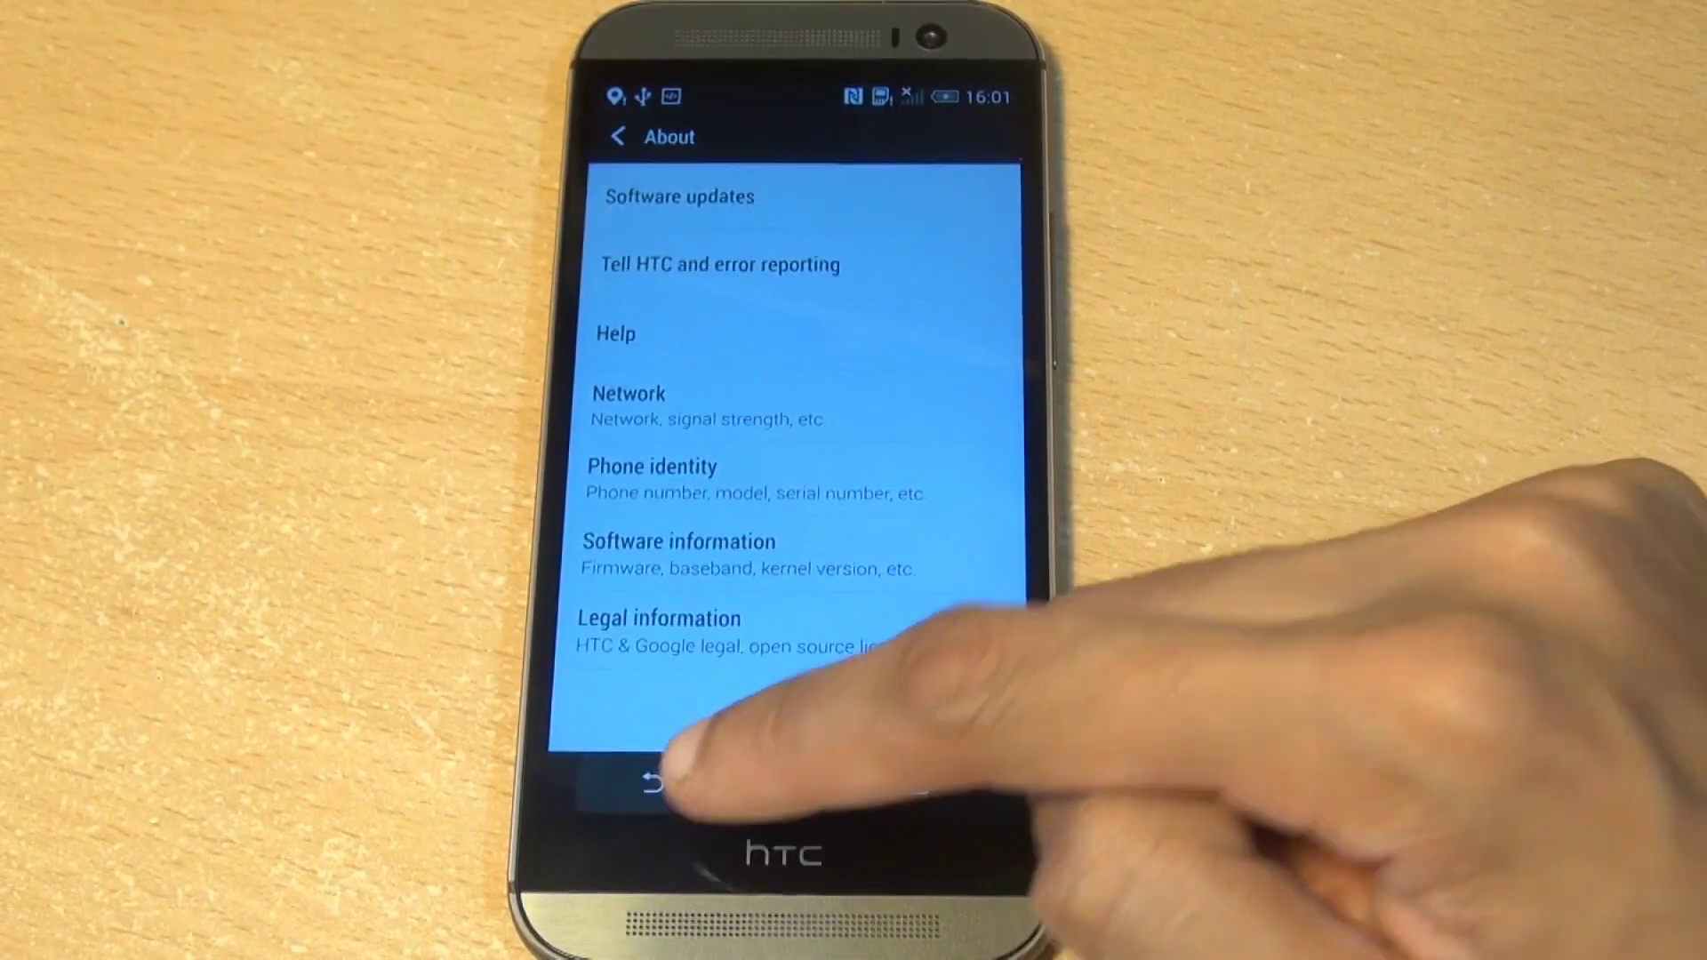
{"action": "left_click", "coordinate": [653, 782]}
{"action": "scroll", "coordinate": [934, 400], "scroll_direction": "down", "scroll_amount": 1}
{"action": "left_click", "coordinate": [800, 631]}
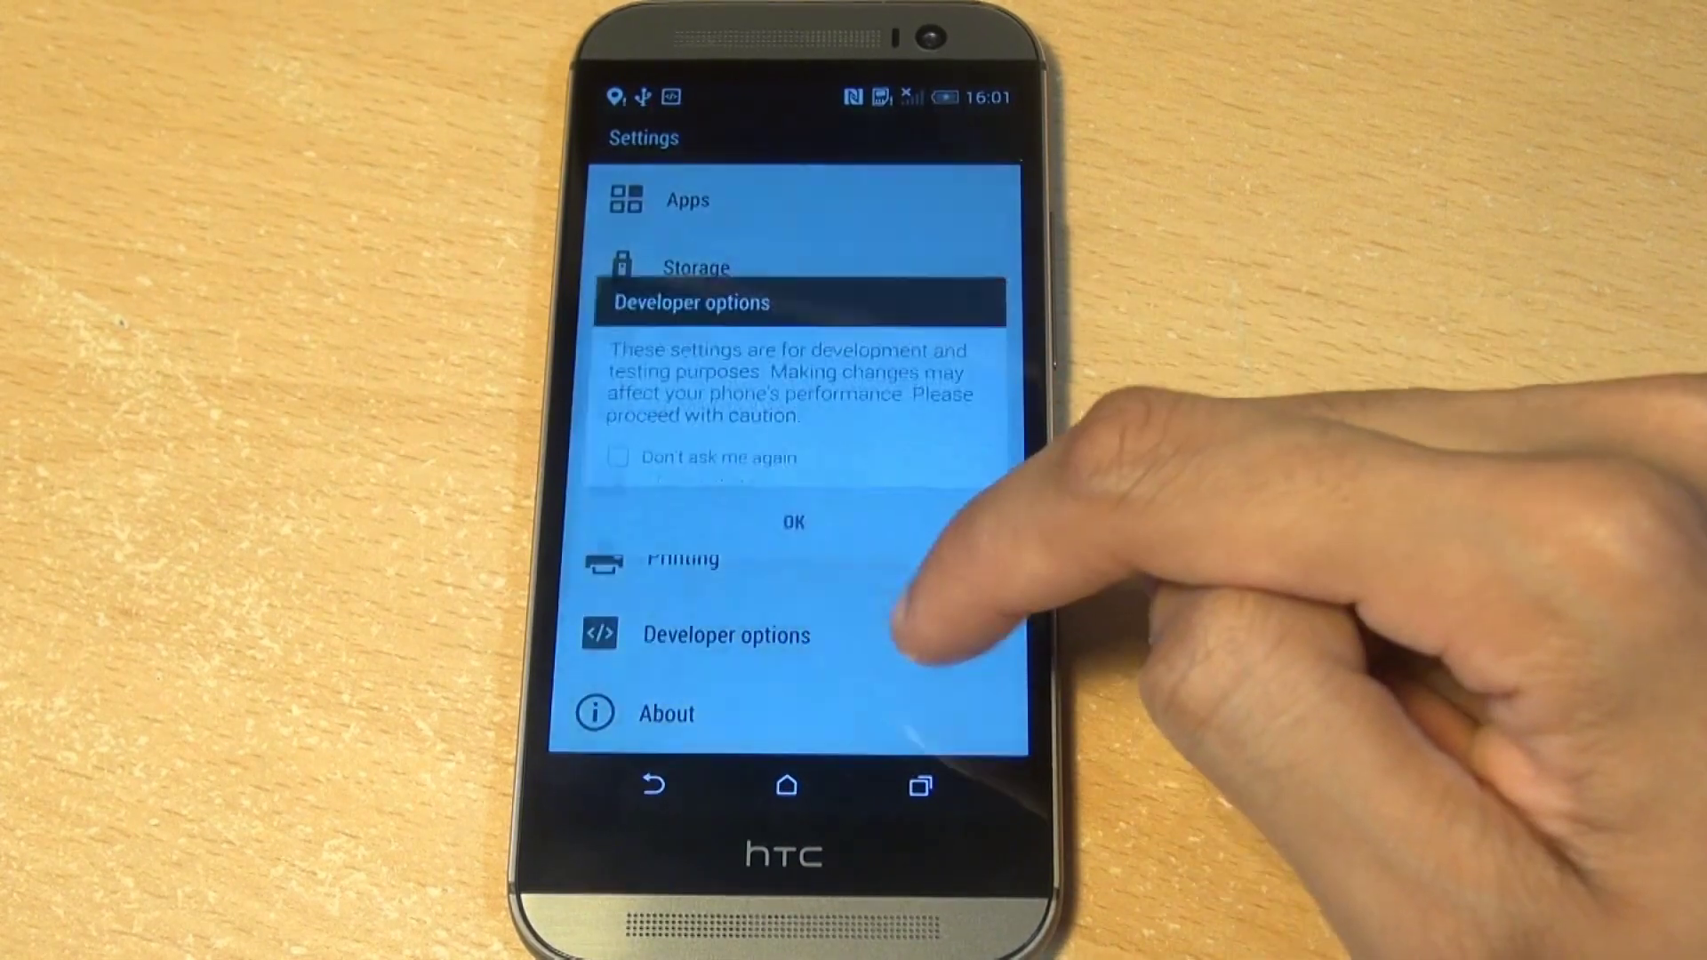
{"action": "left_click", "coordinate": [796, 522]}
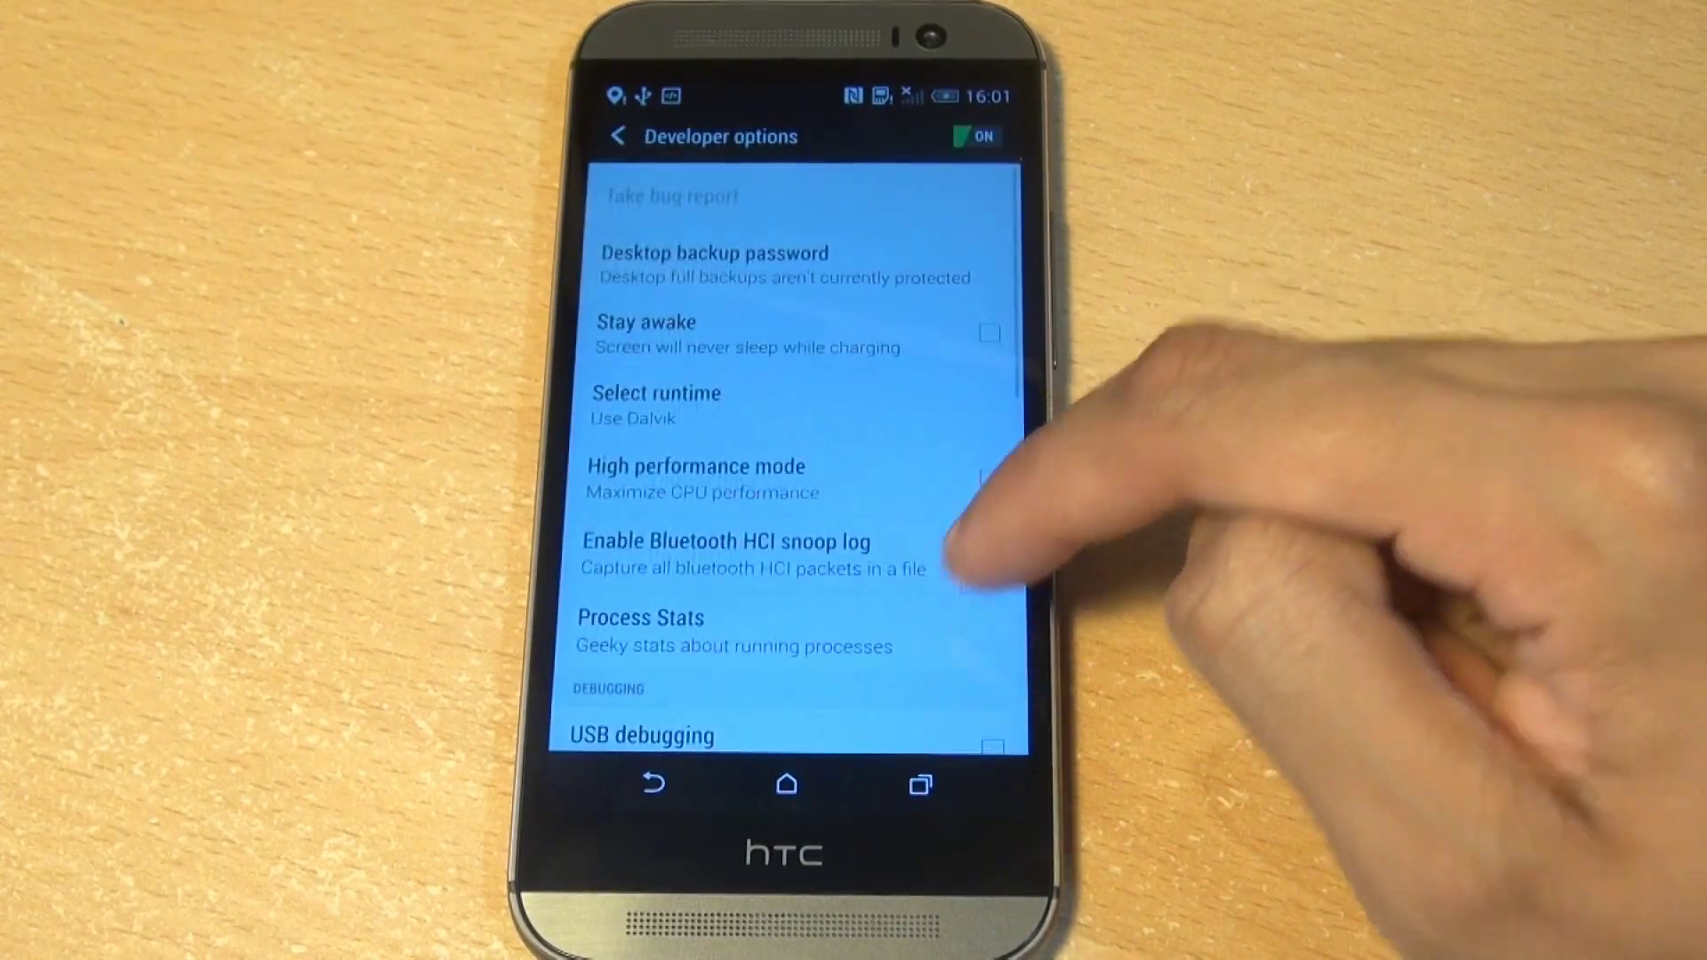
{"action": "scroll", "coordinate": [956, 533], "scroll_direction": "down", "scroll_amount": 2}
{"action": "left_click", "coordinate": [991, 472]}
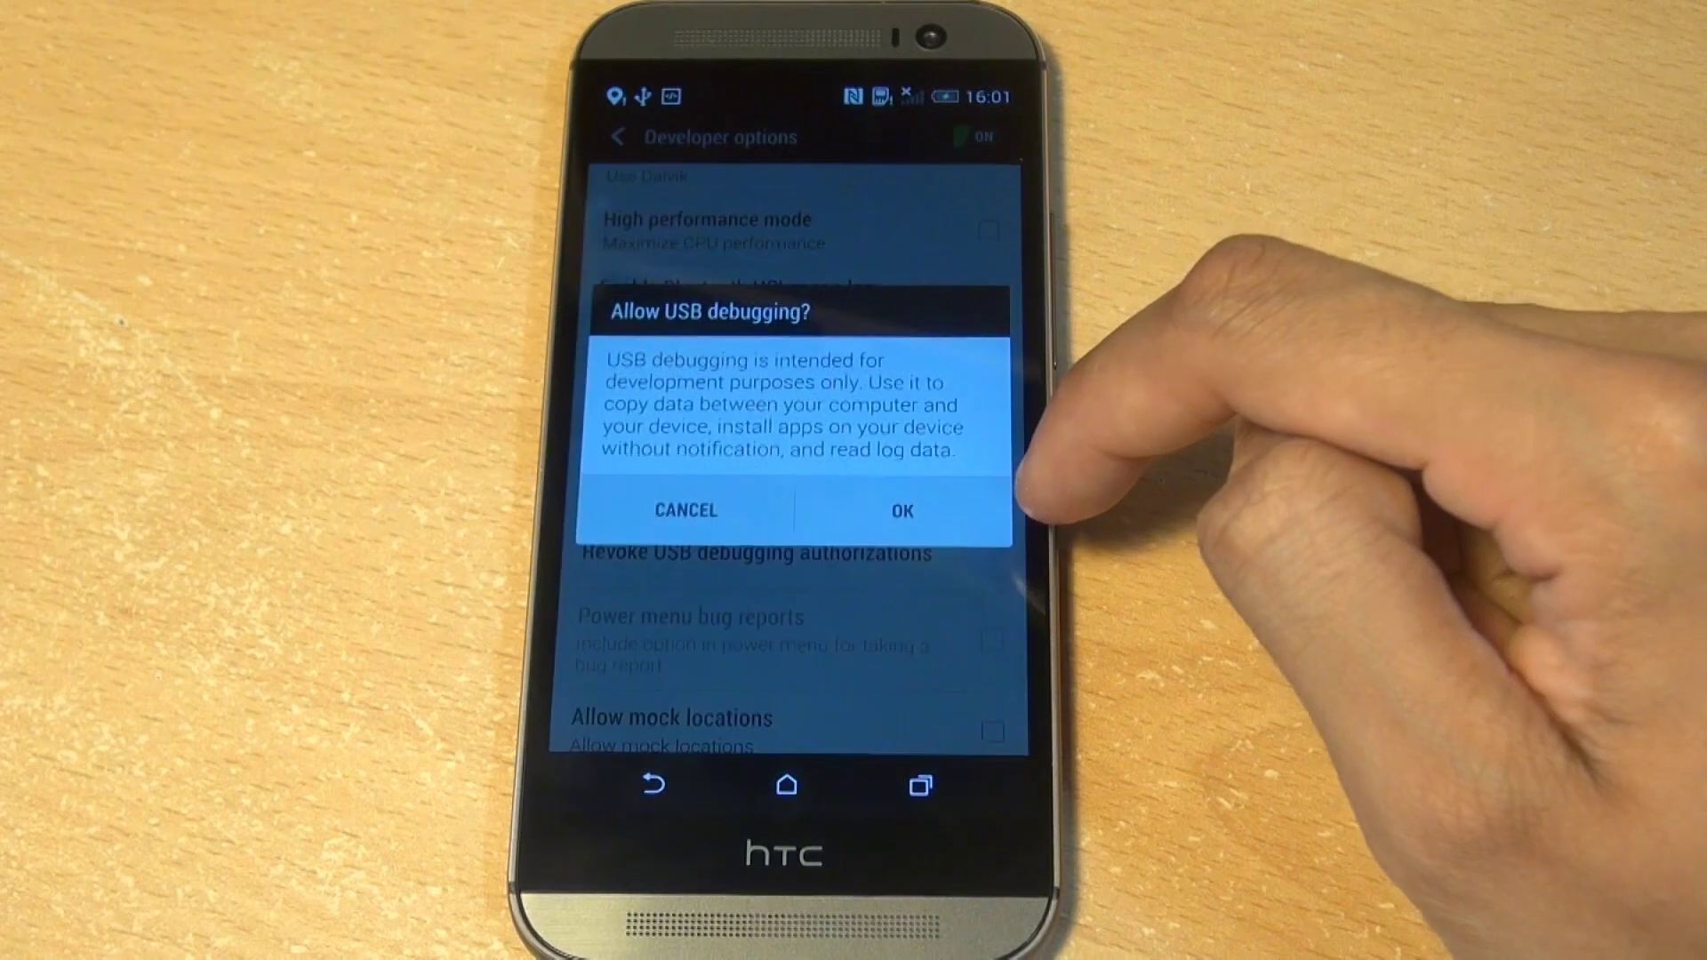
{"action": "left_click", "coordinate": [903, 510]}
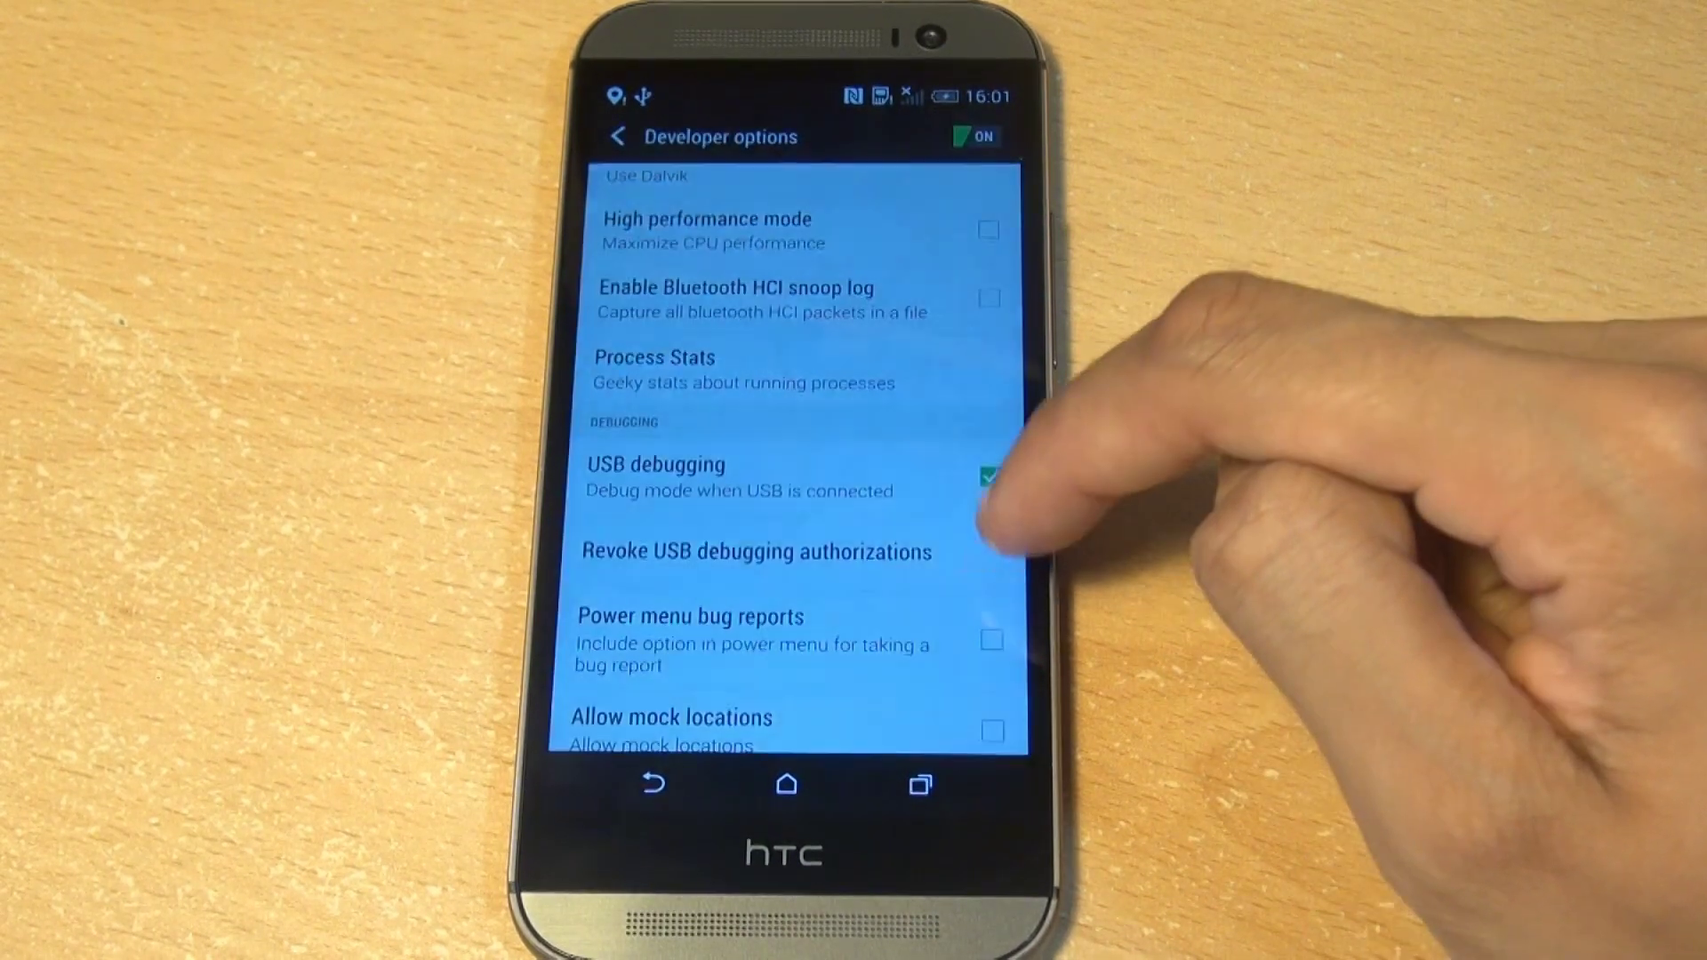
{"action": "left_click", "coordinate": [786, 784]}
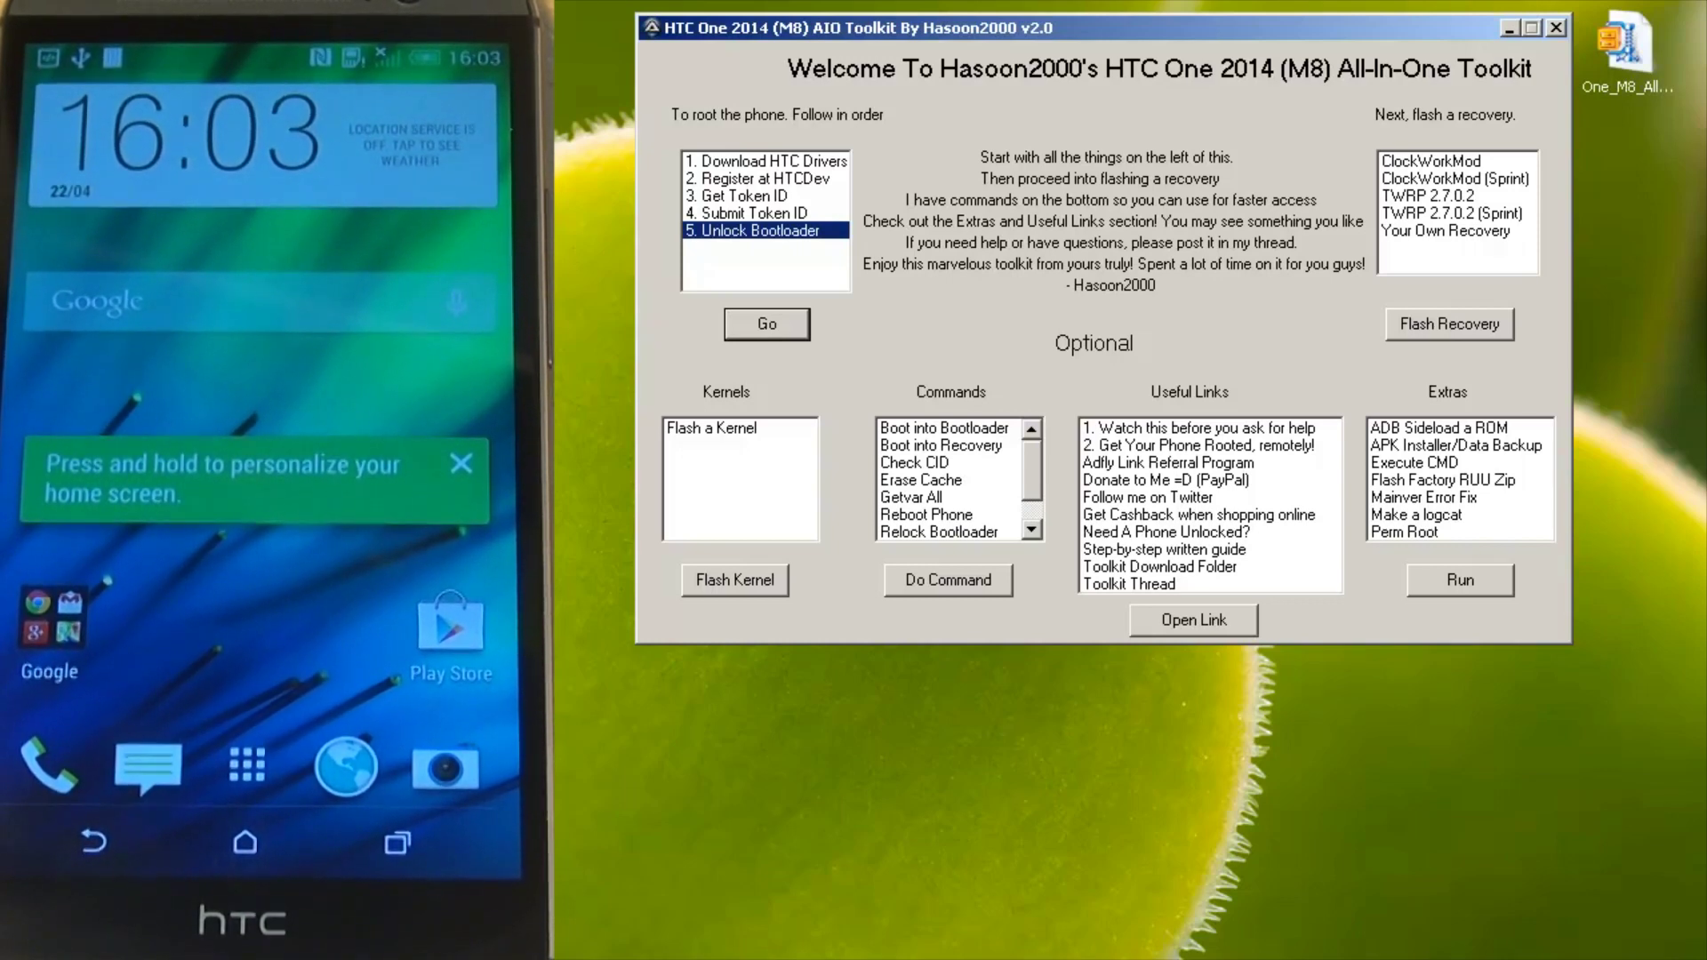
Compare the recovery options, settle on ClockWorkMod, and start Flash Recovery.
{"action": "left_click", "coordinate": [1432, 161]}
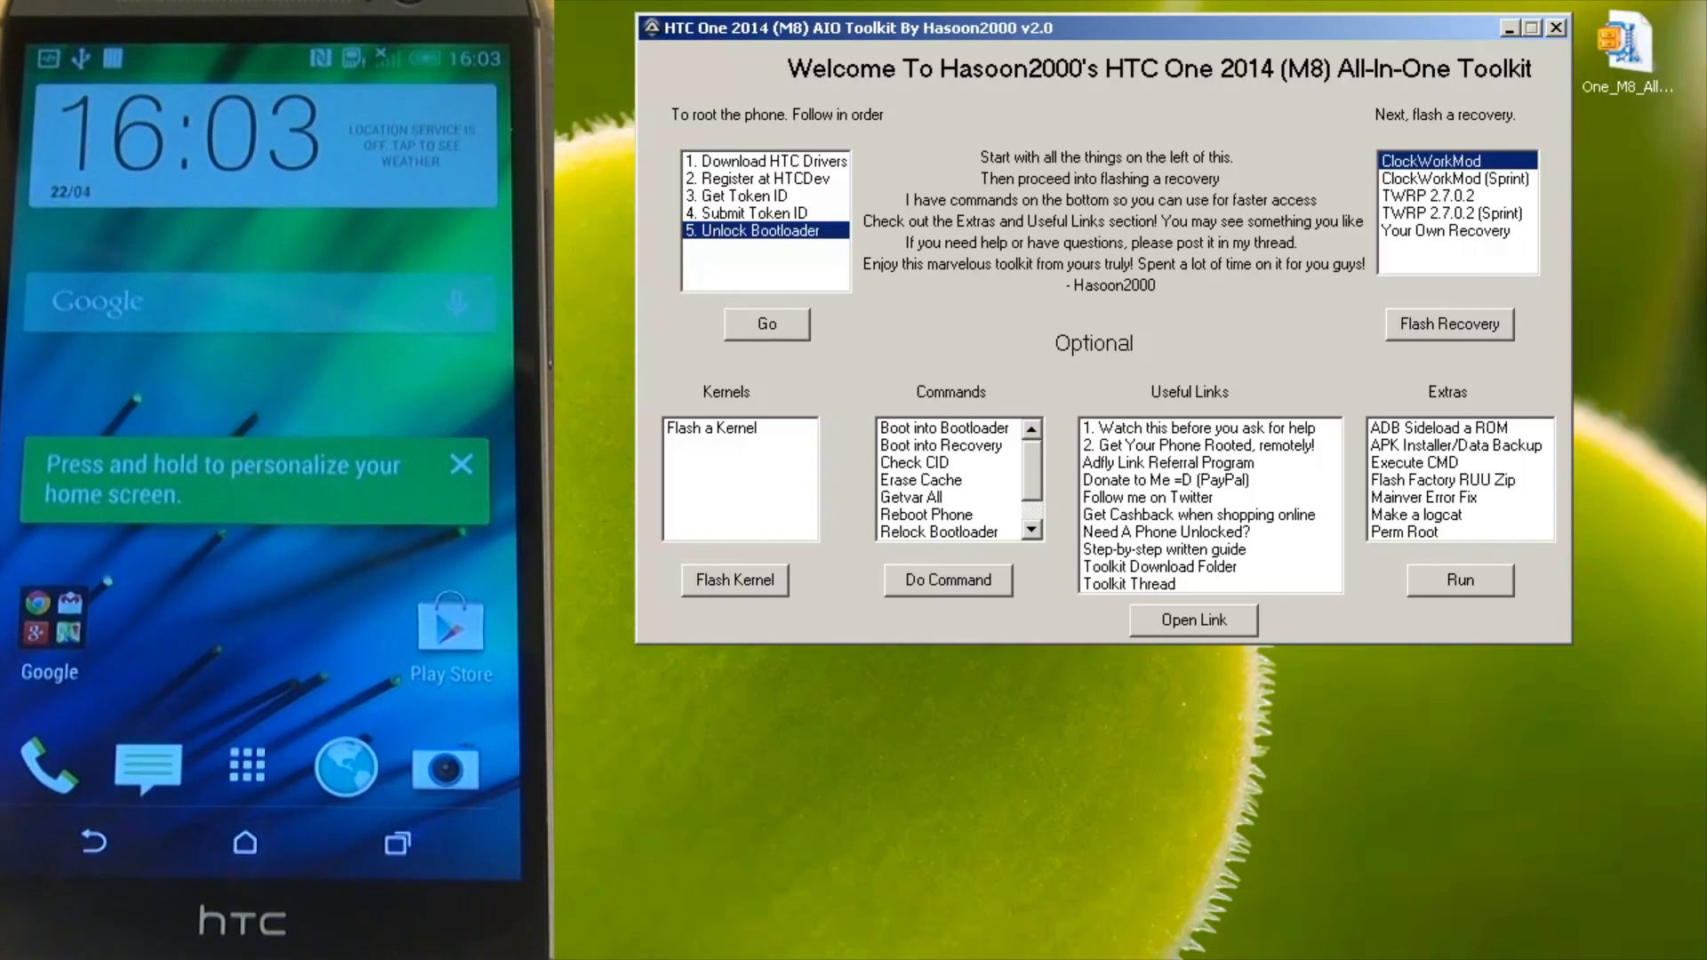
{"action": "left_click", "coordinate": [1455, 178]}
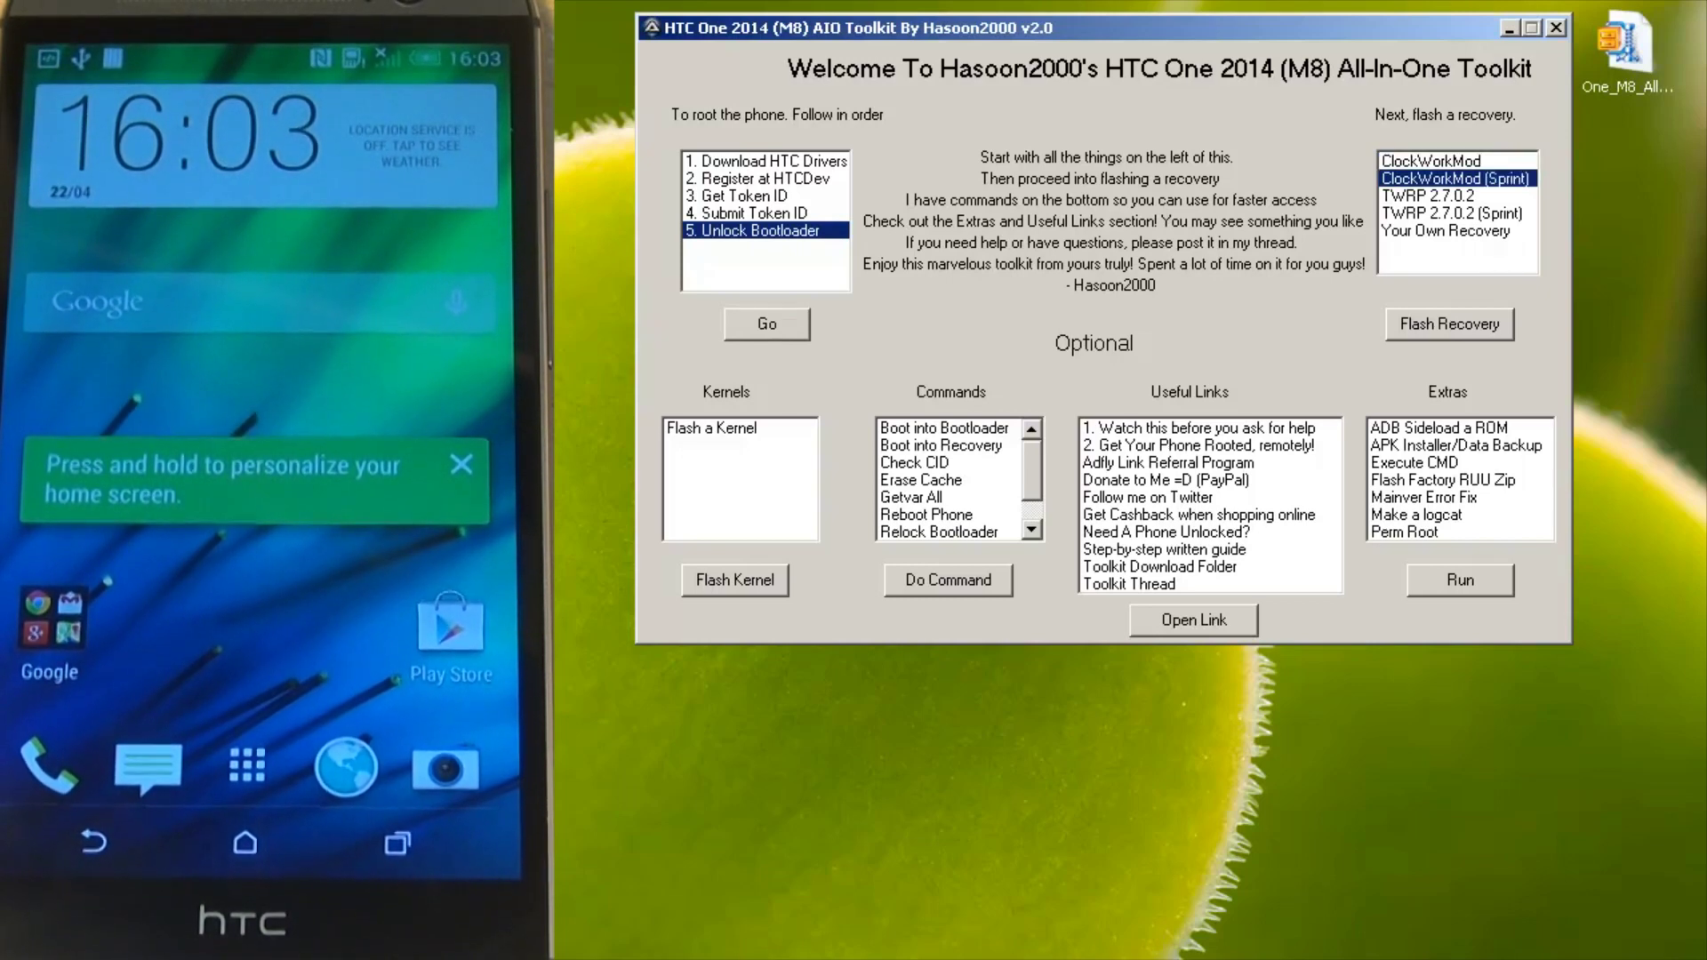
{"action": "left_click", "coordinate": [1428, 194]}
{"action": "left_click", "coordinate": [1451, 213]}
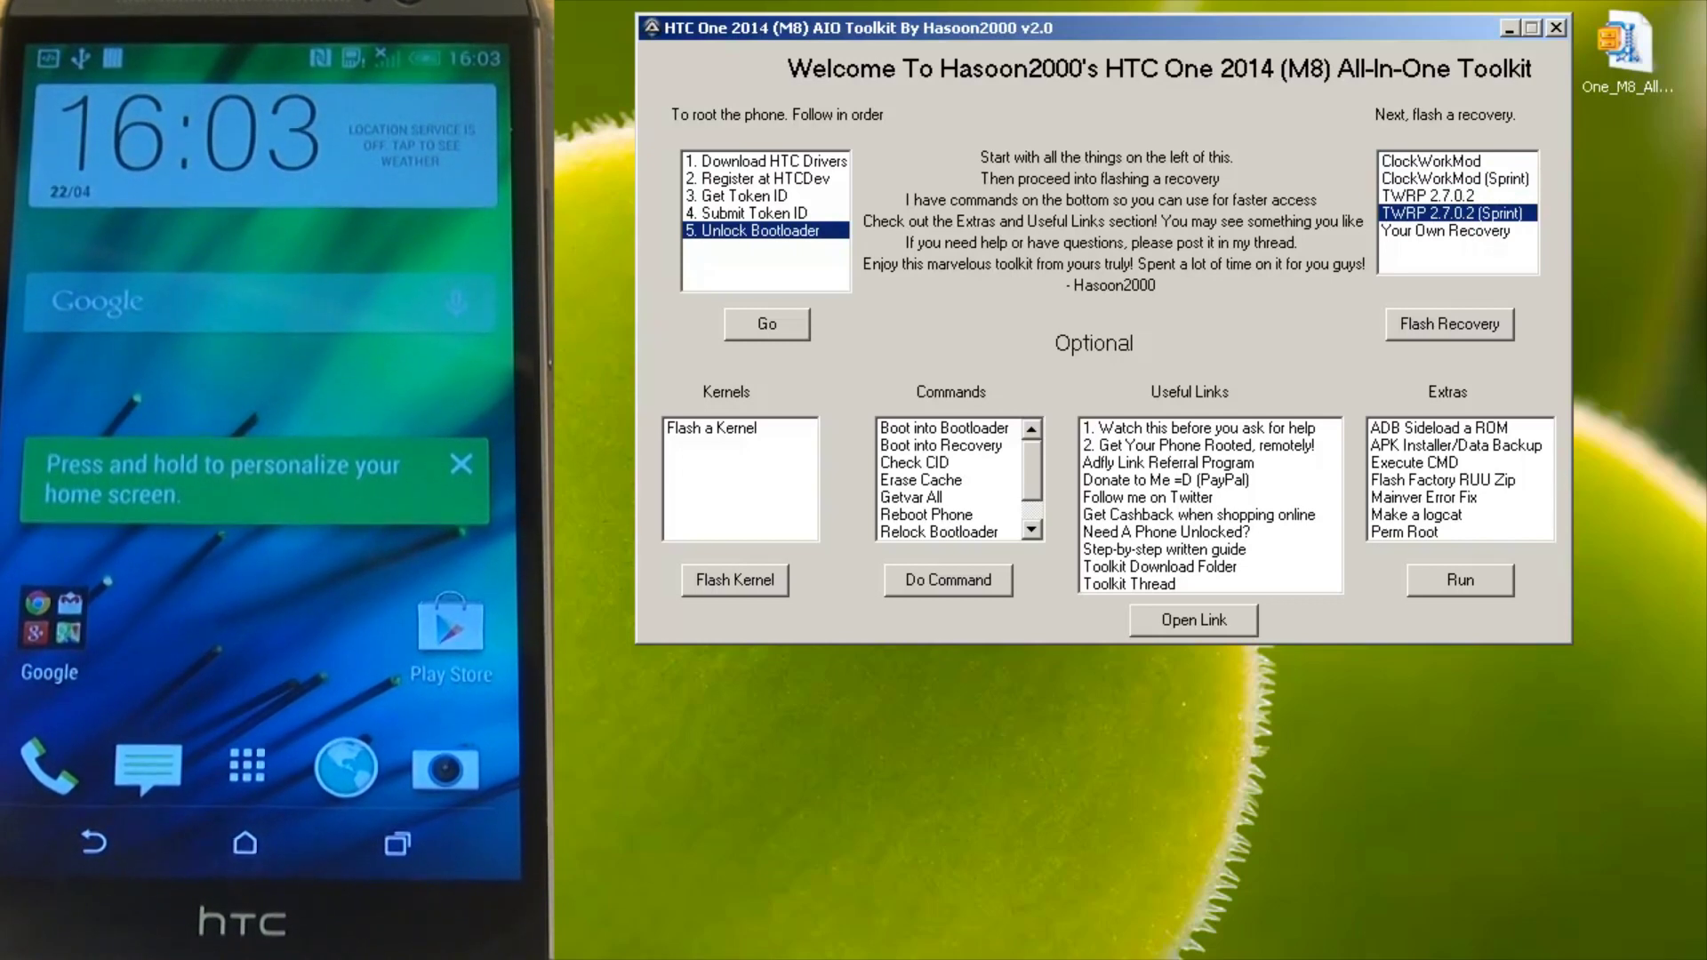
{"action": "left_click", "coordinate": [1431, 161]}
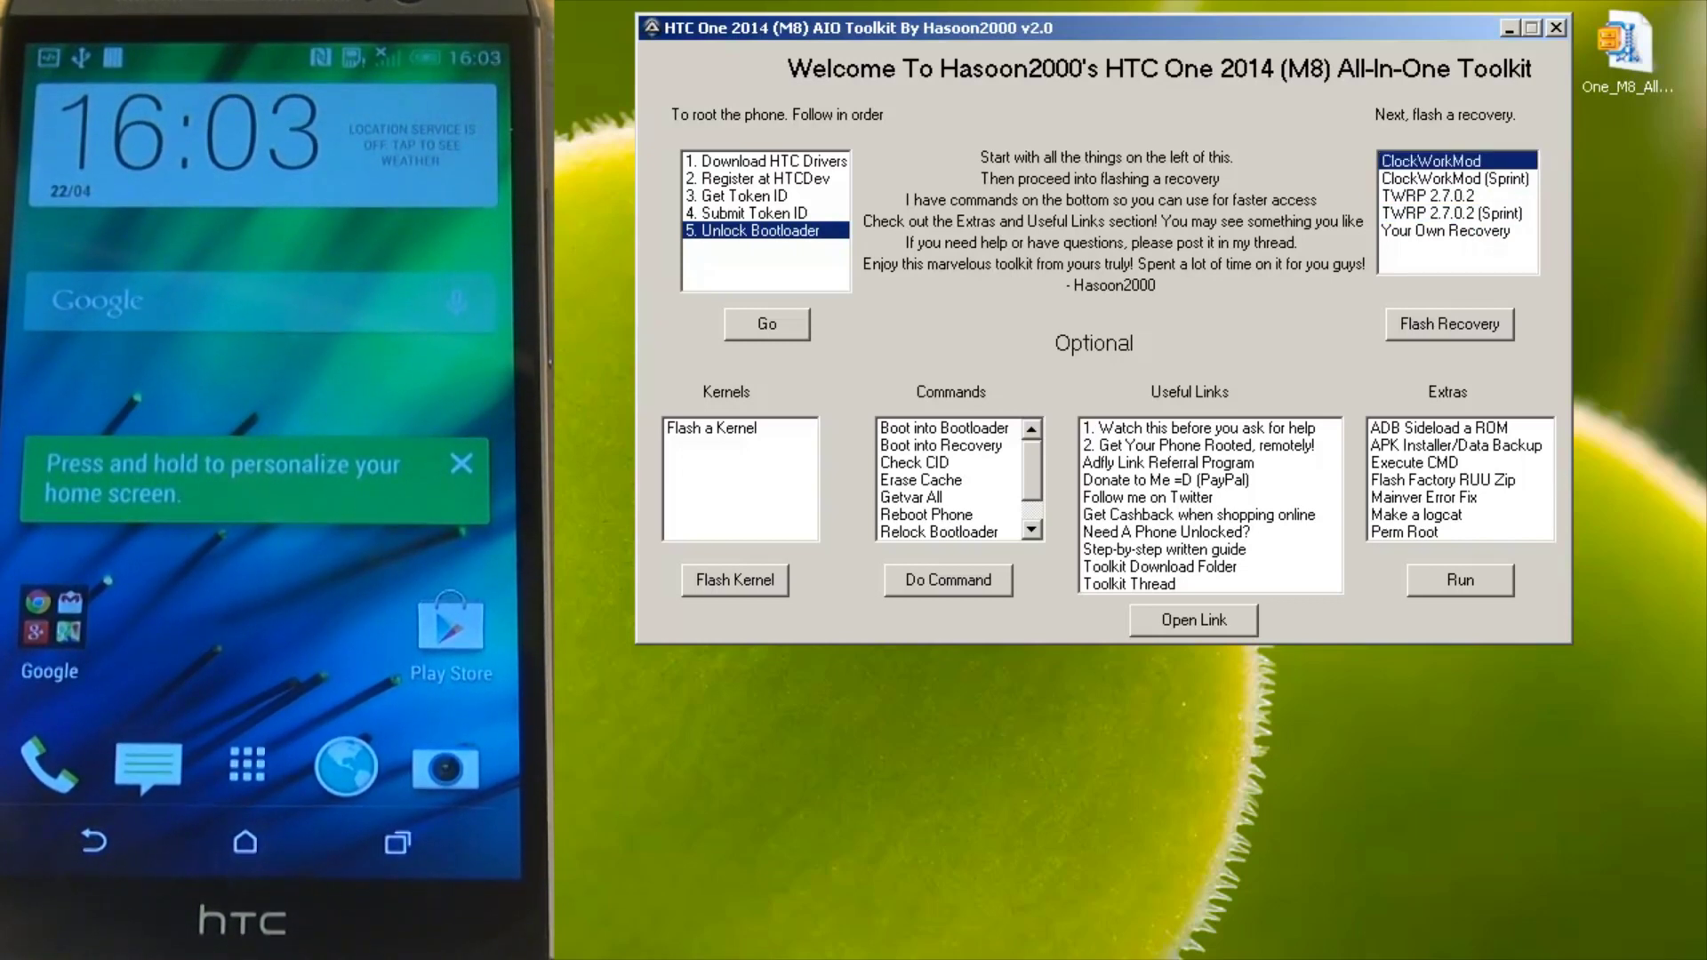
{"action": "left_click", "coordinate": [1450, 324]}
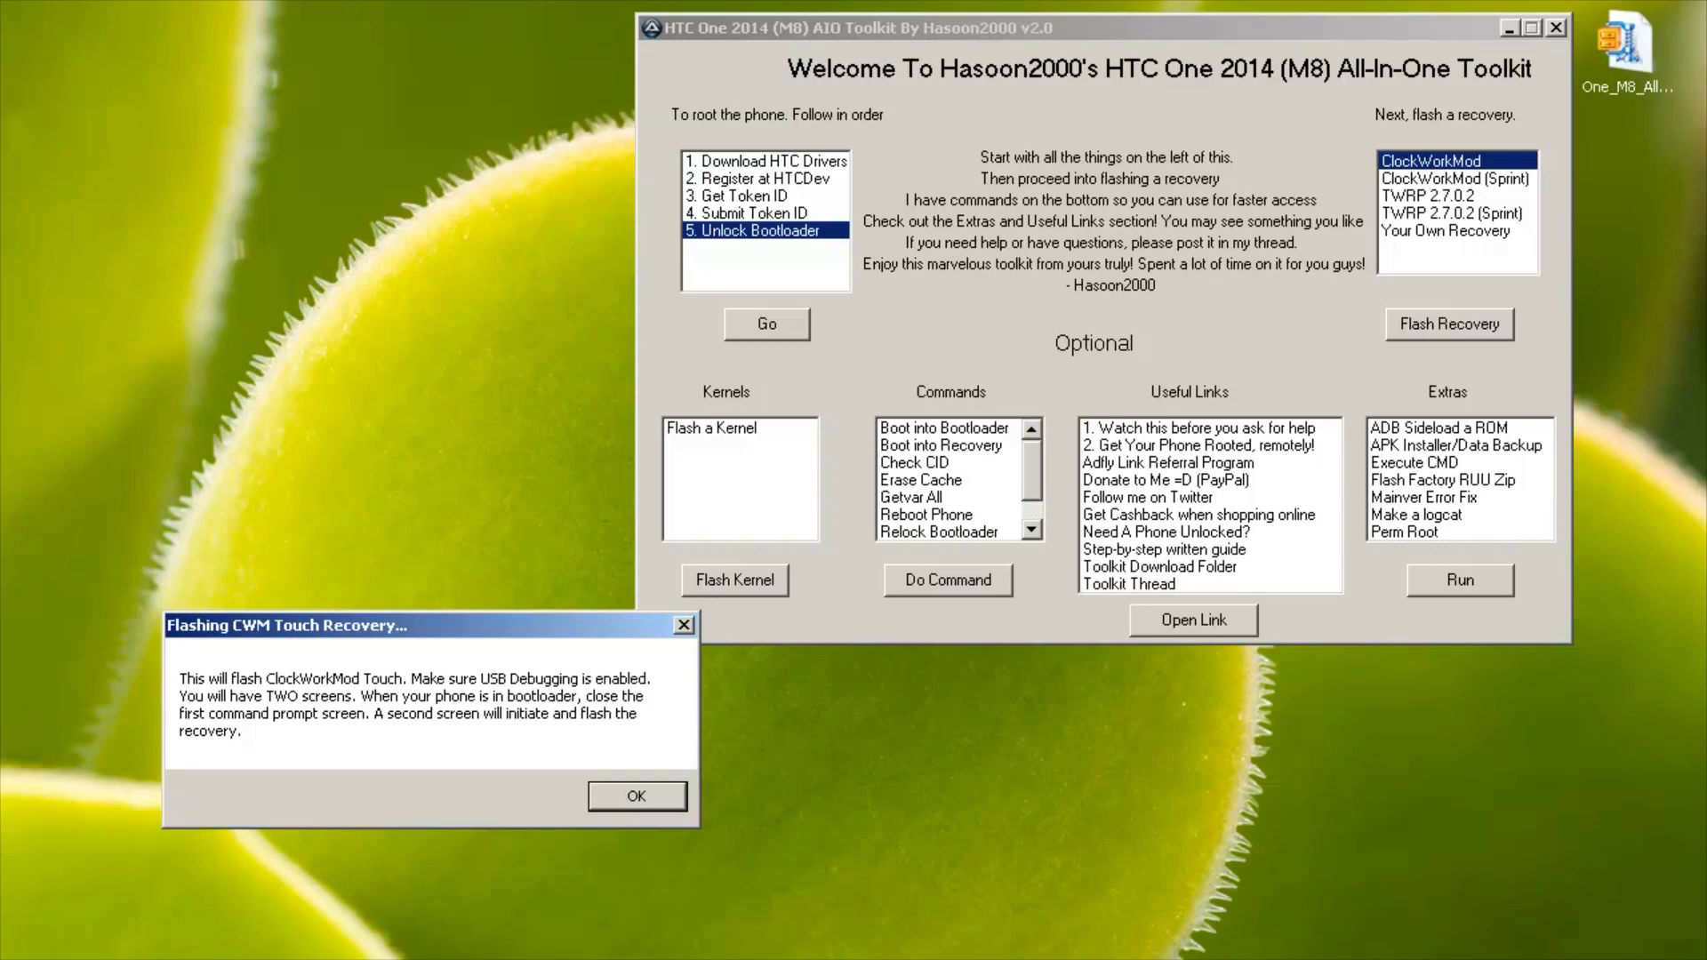
{"action": "key", "text": "Return"}
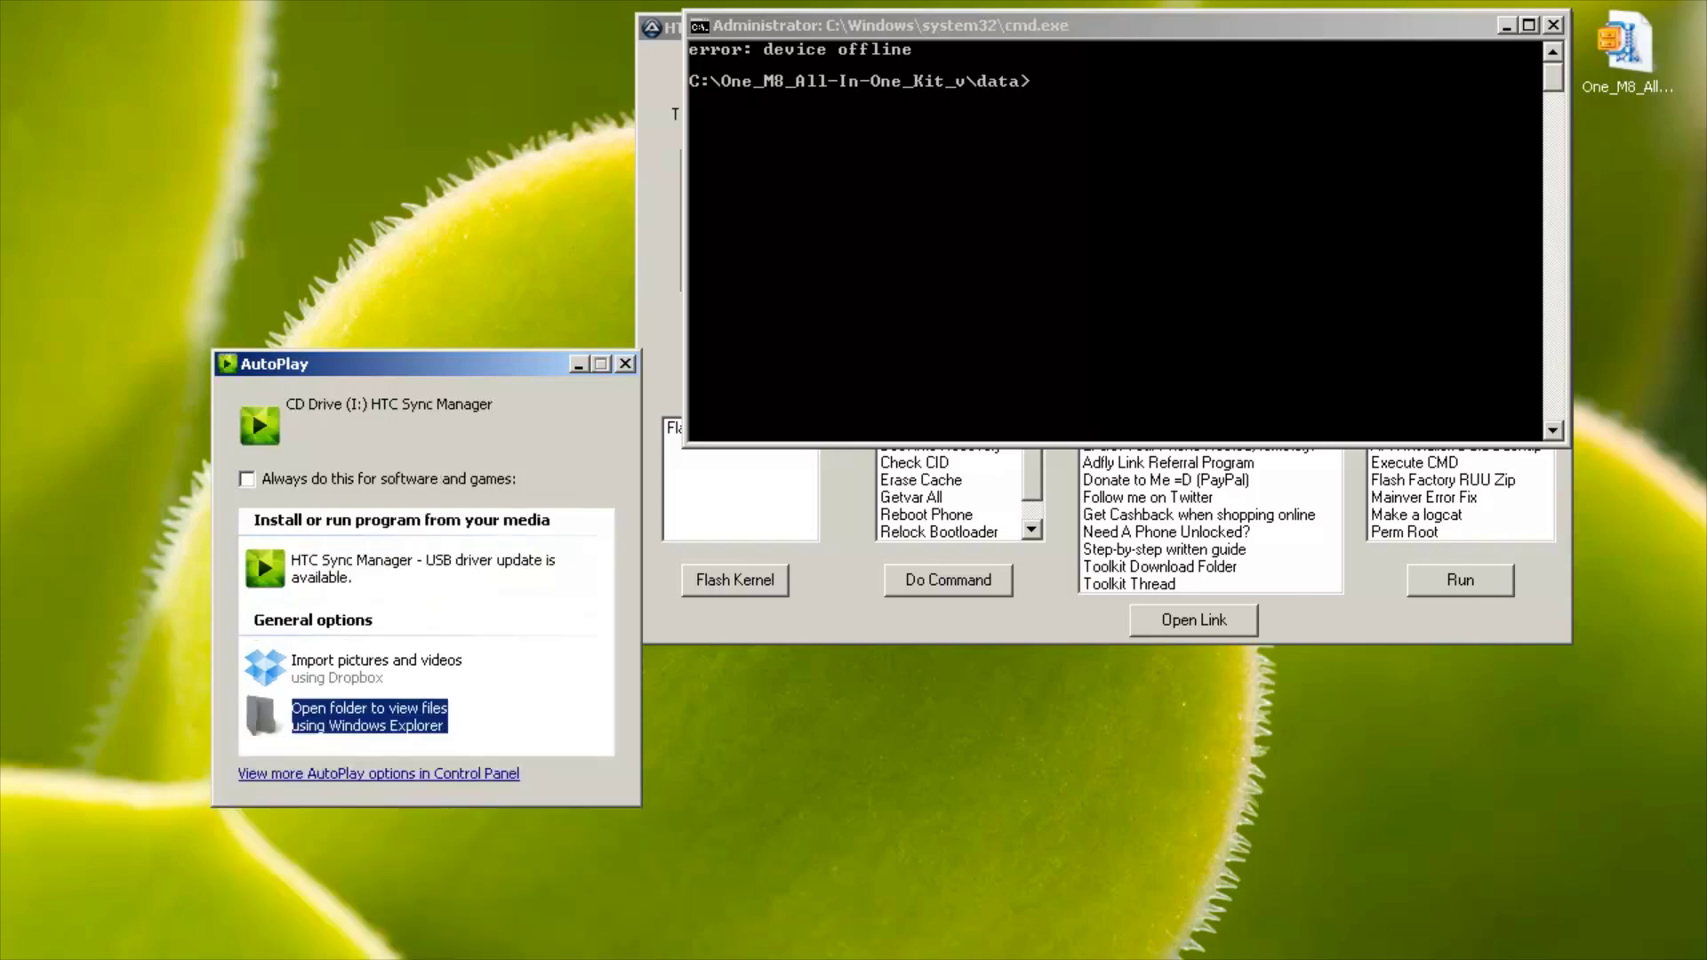
{"action": "left_click", "coordinate": [626, 364]}
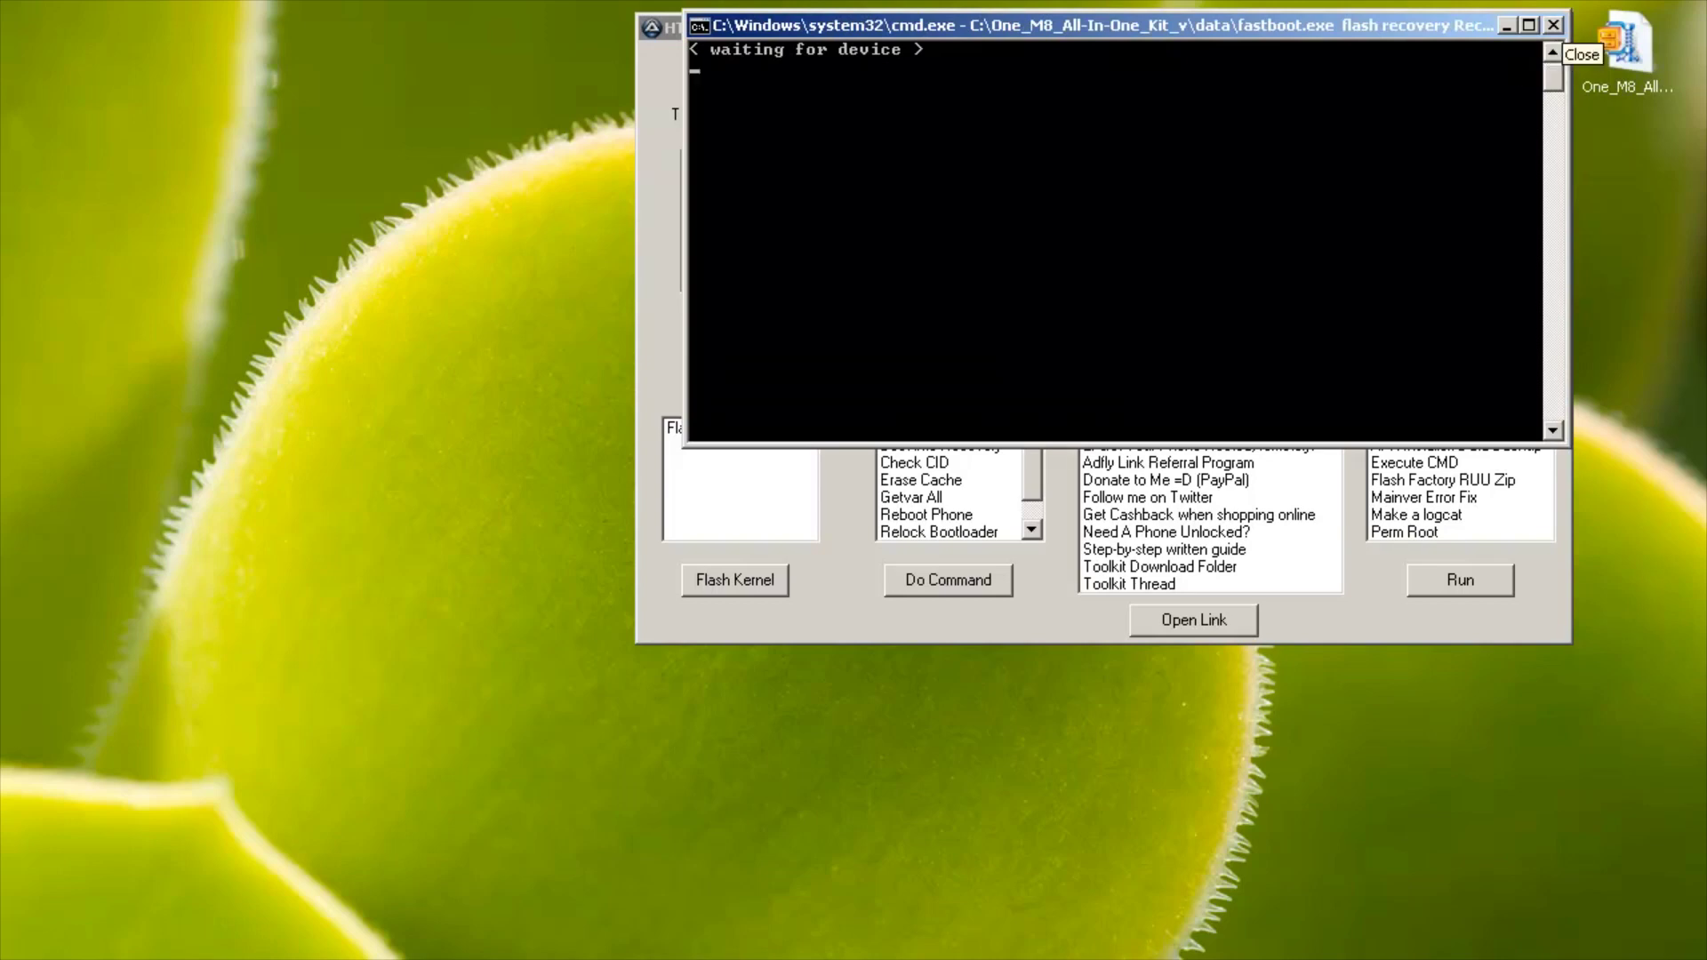
{"action": "left_click", "coordinate": [1553, 25]}
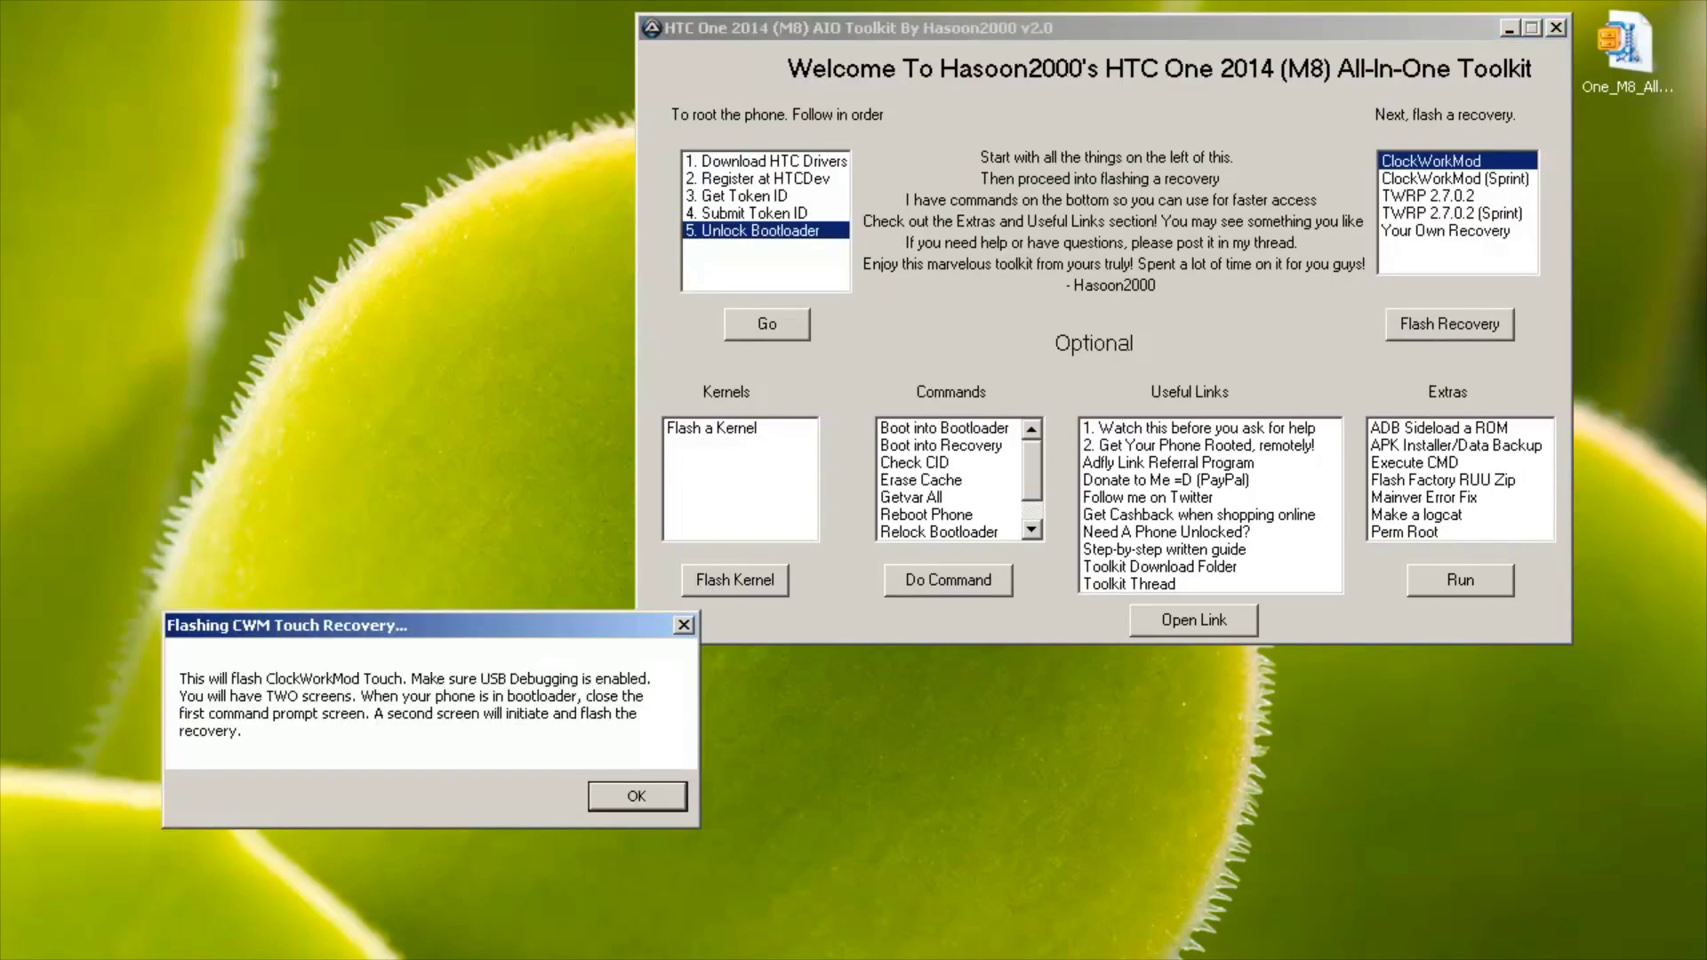
Accept the Flashing CWM Touch Recovery notice to reboot the phone into the bootloader.
{"action": "key", "text": "Return"}
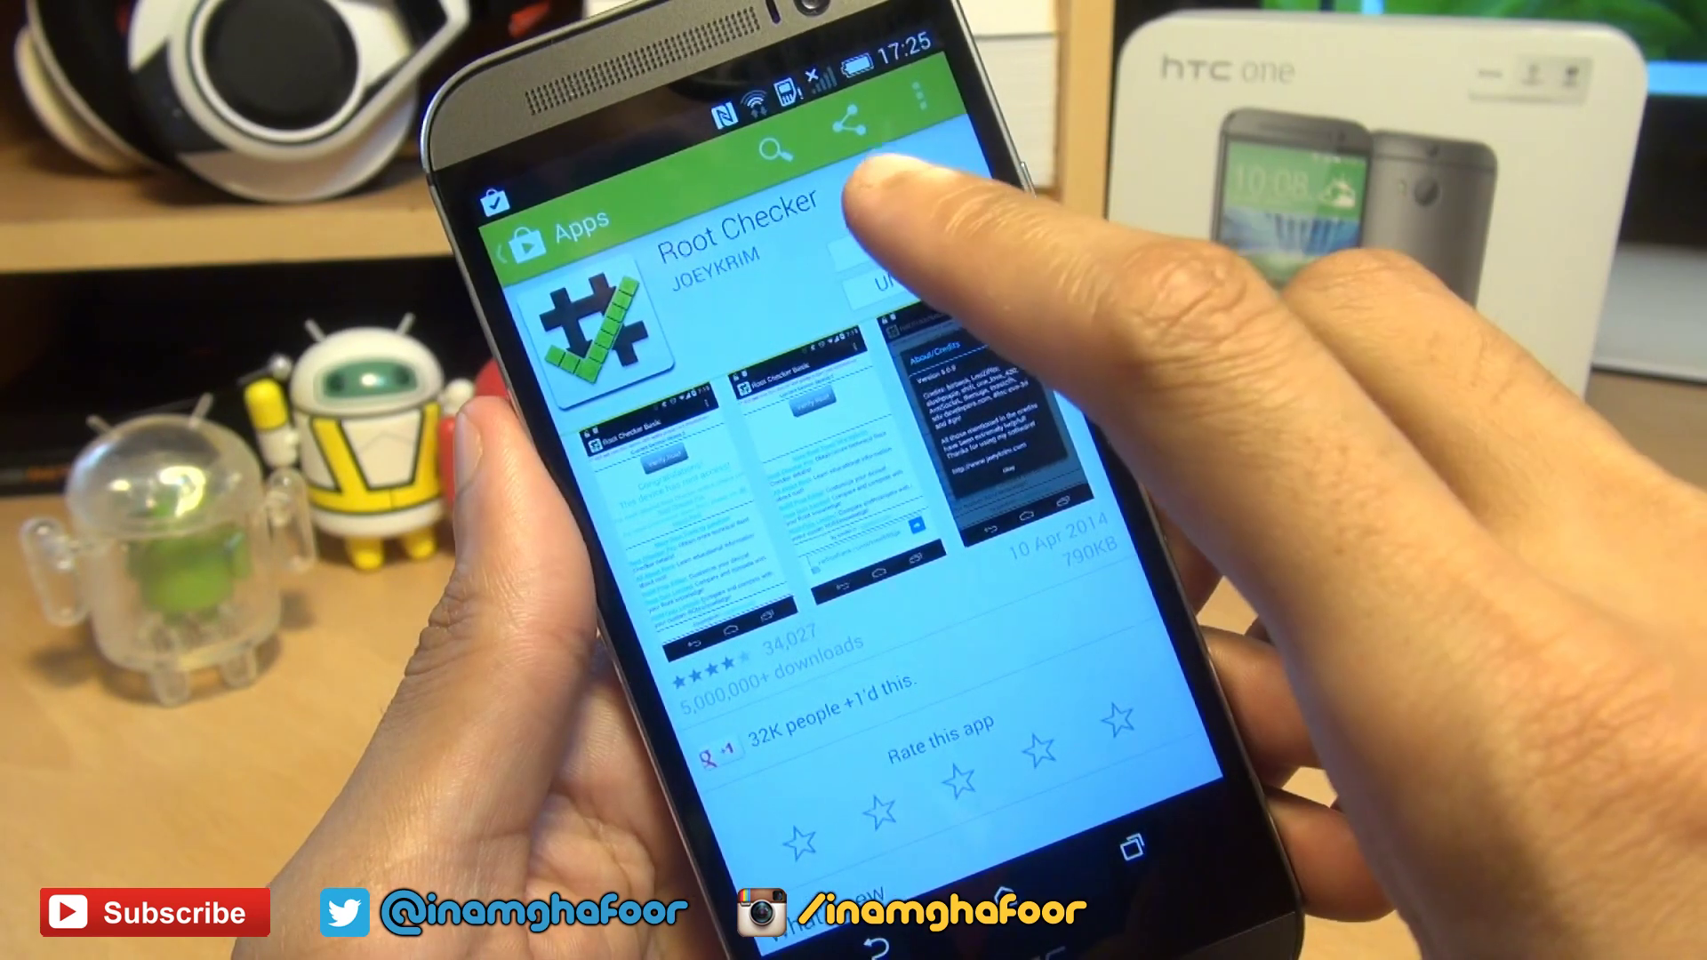
Launch the newly installed Root Checker Basic and agree to its disclaimer.
{"action": "left_click", "coordinate": [867, 251]}
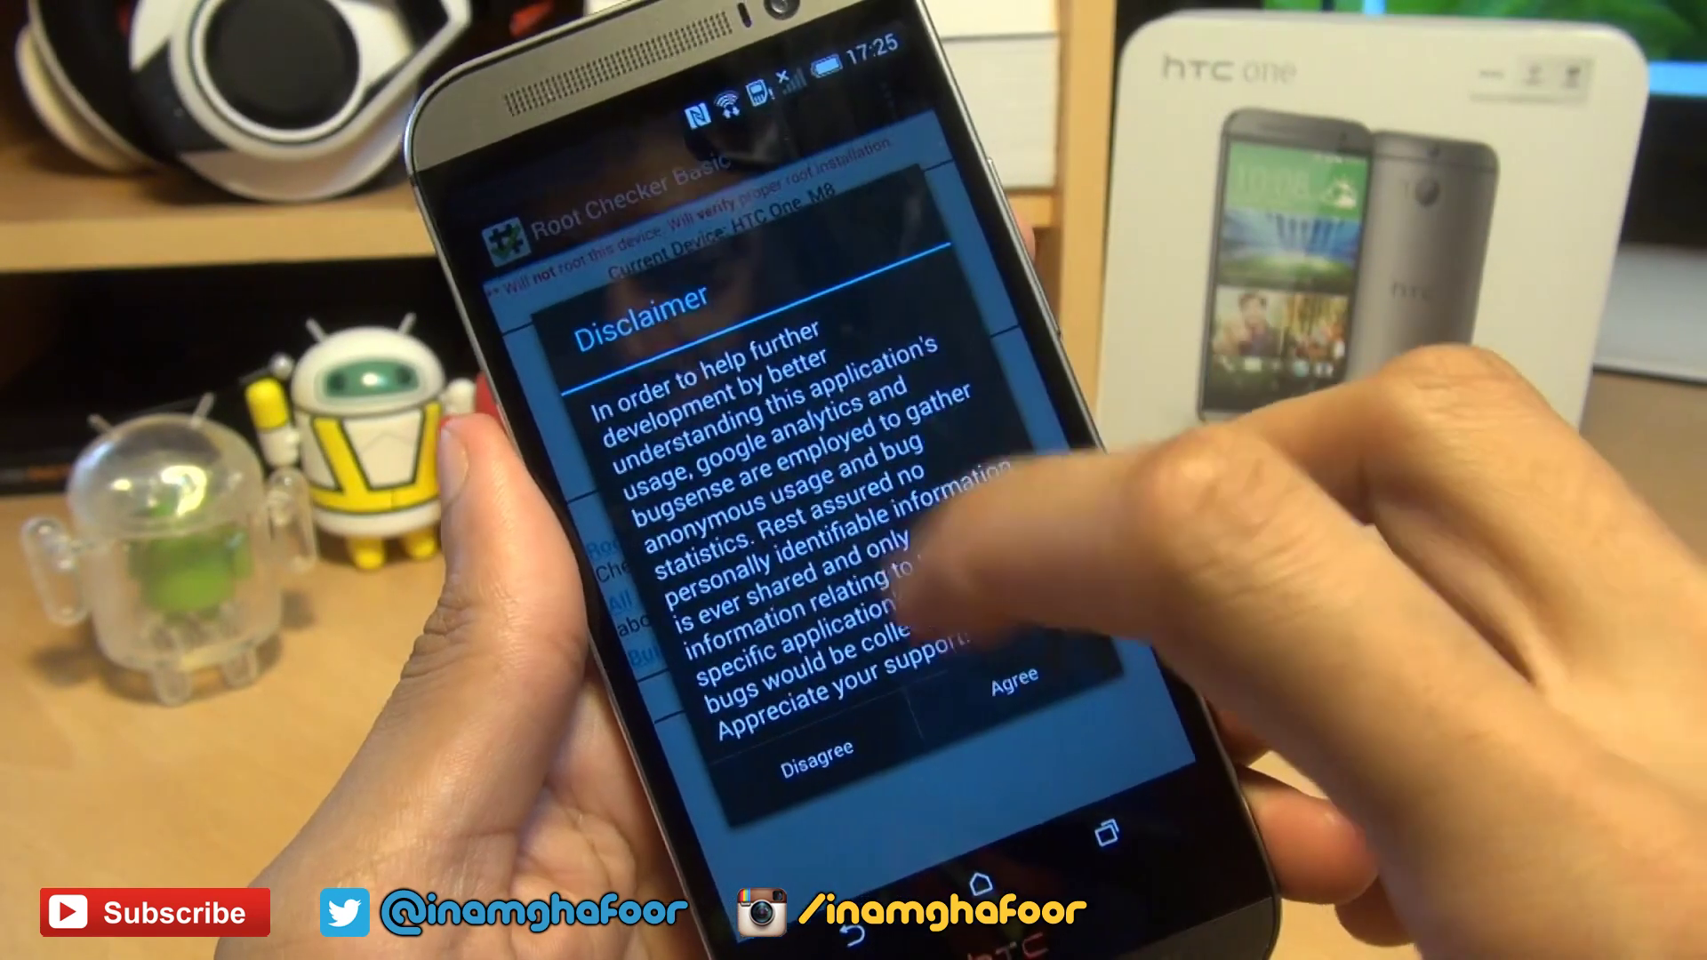
{"action": "left_click", "coordinate": [1013, 682]}
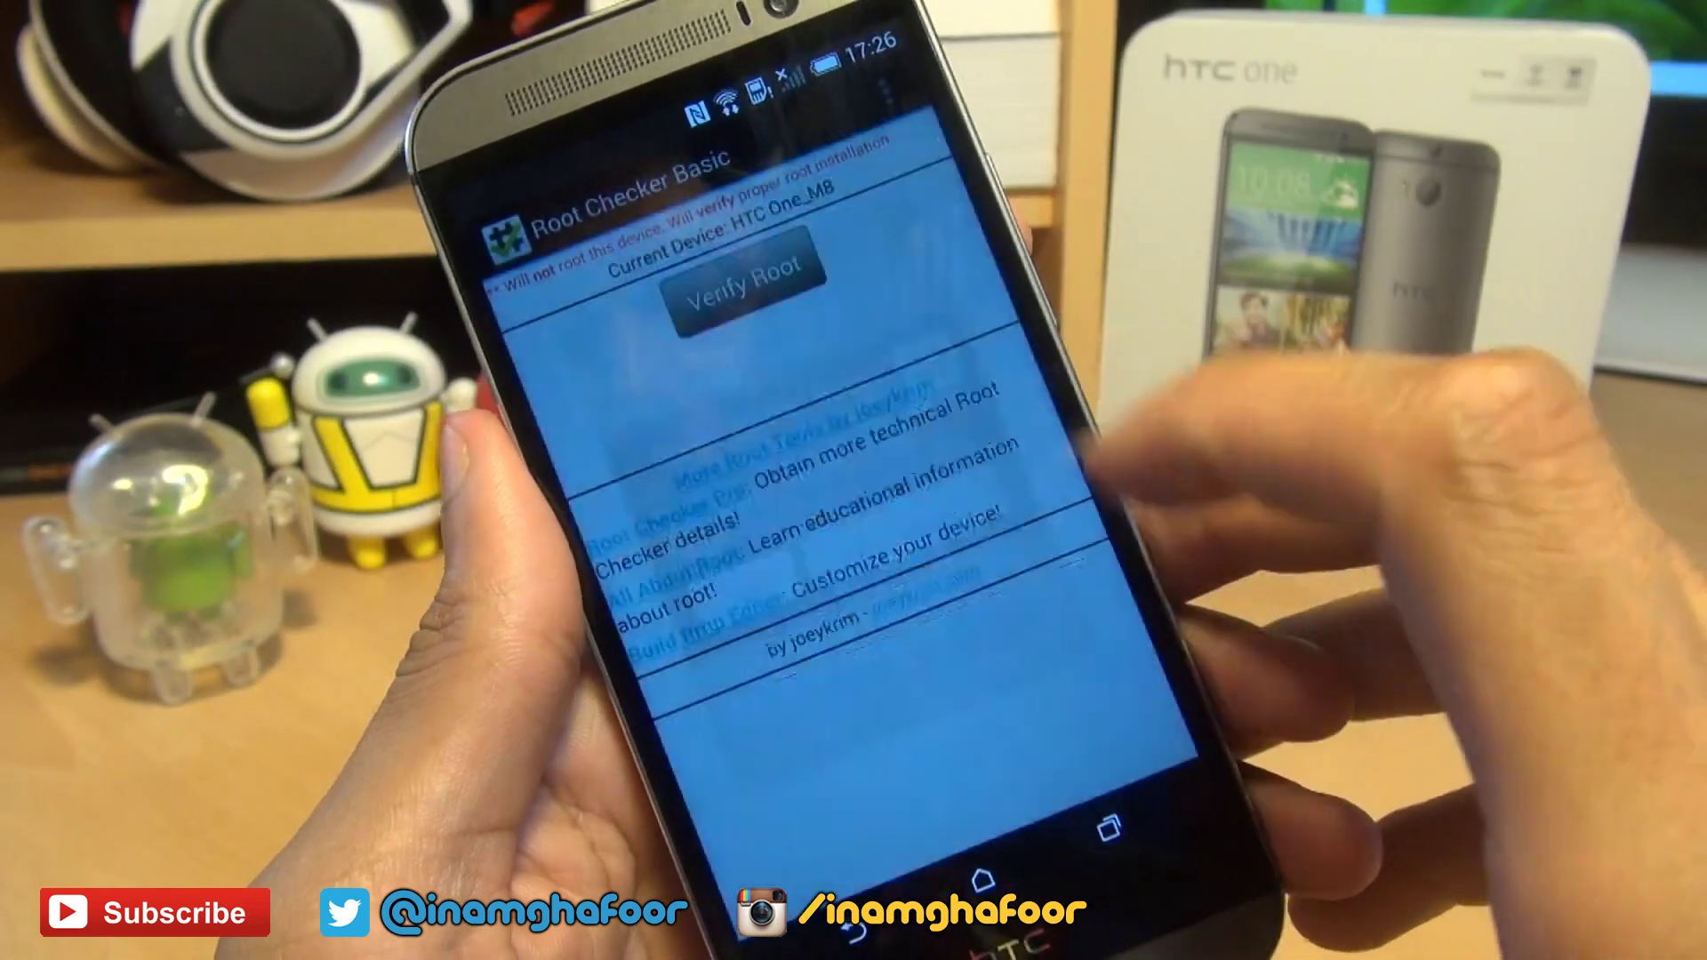